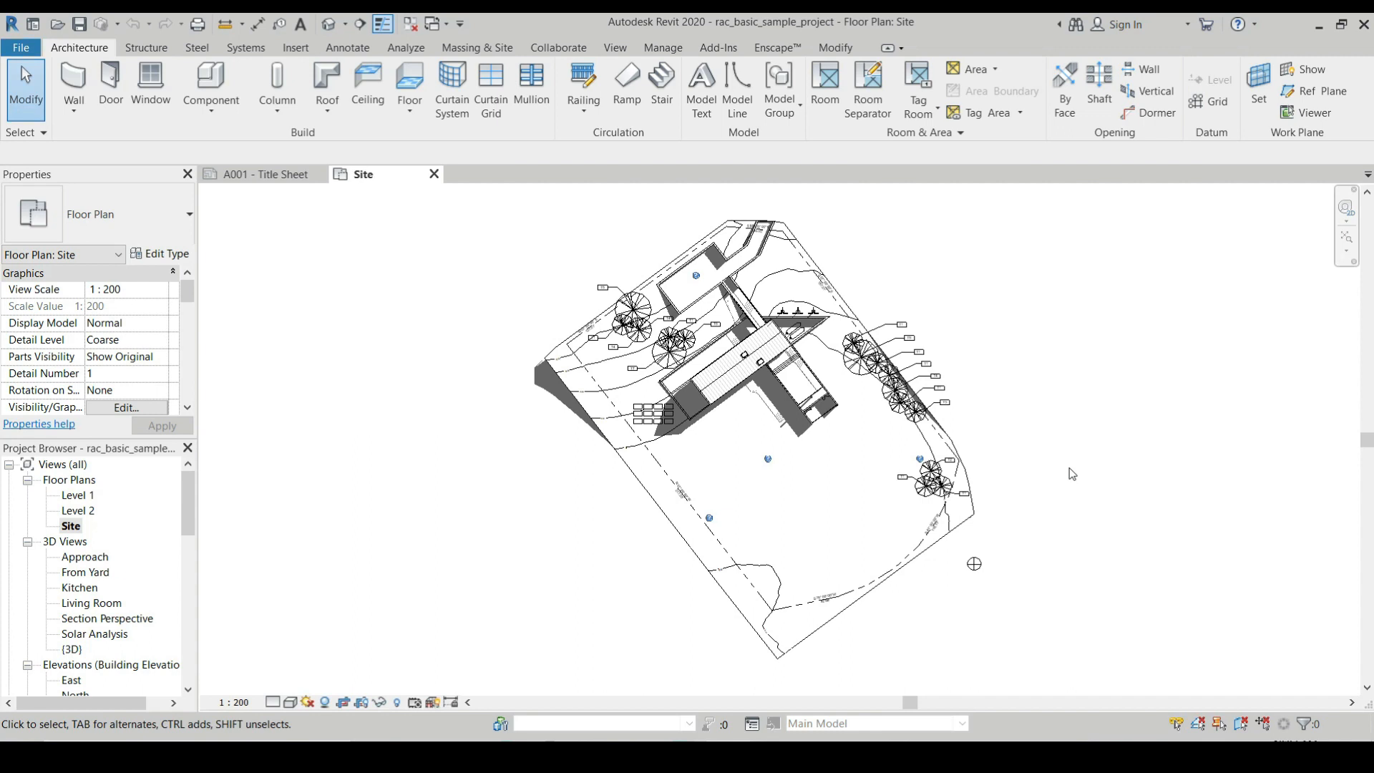
# Define the project location from the Default City List and set the city to Manila, Philippines
pyautogui.click(665, 47)
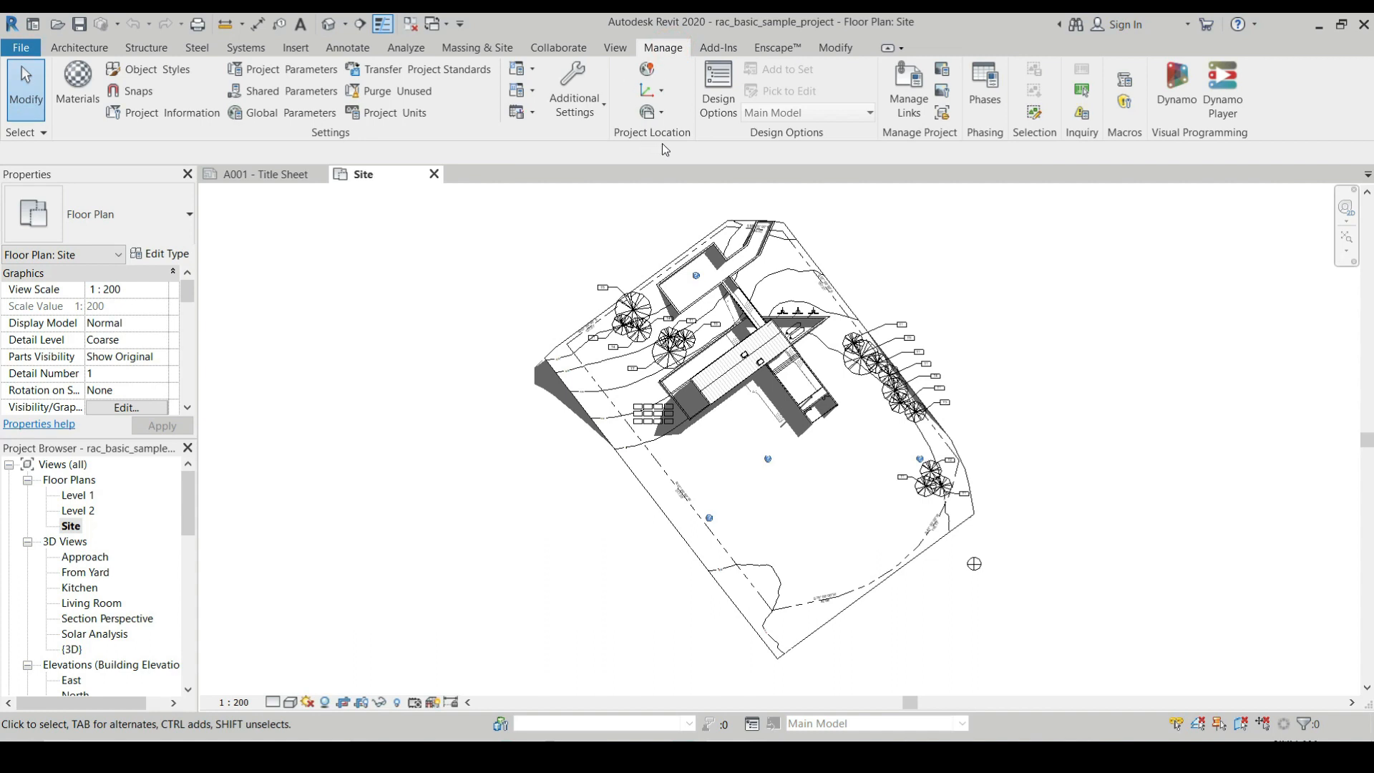
pyautogui.click(647, 70)
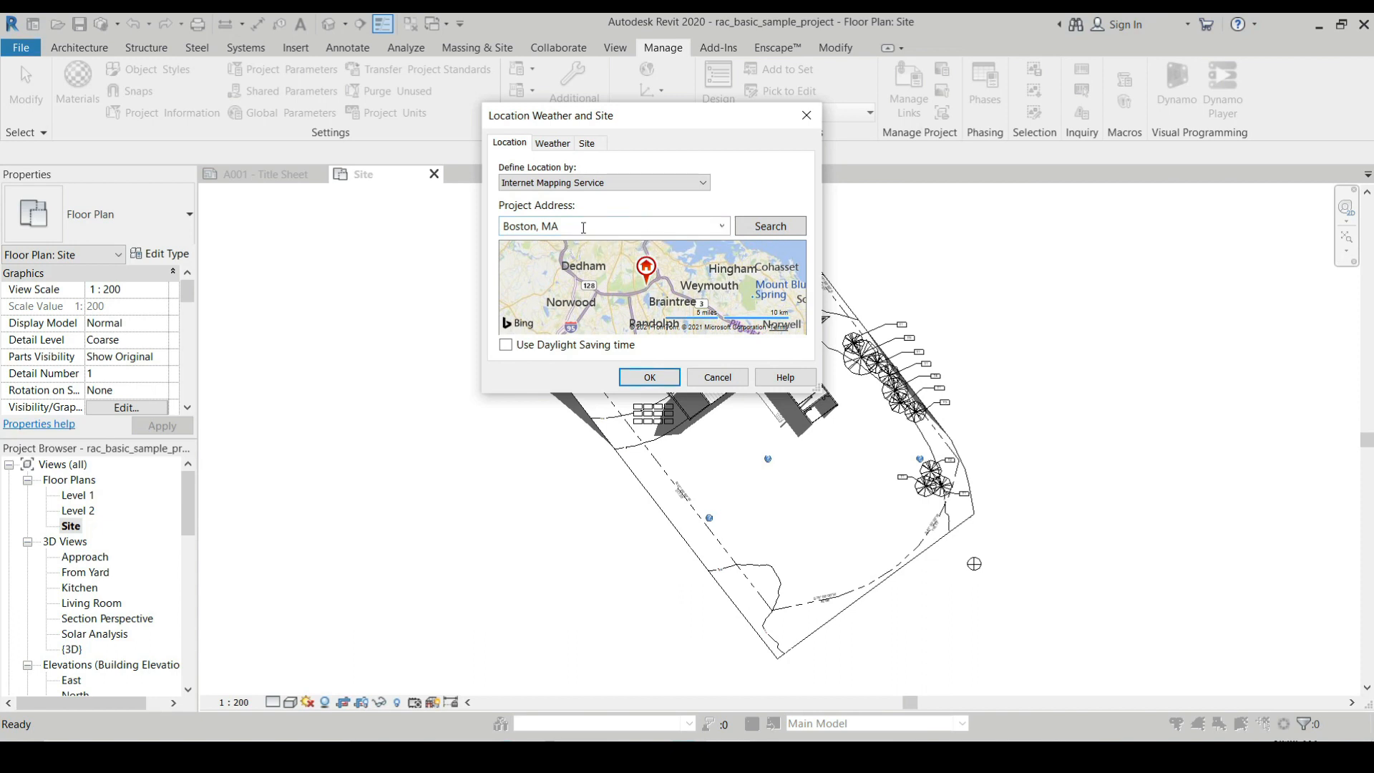
pyautogui.click(630, 187)
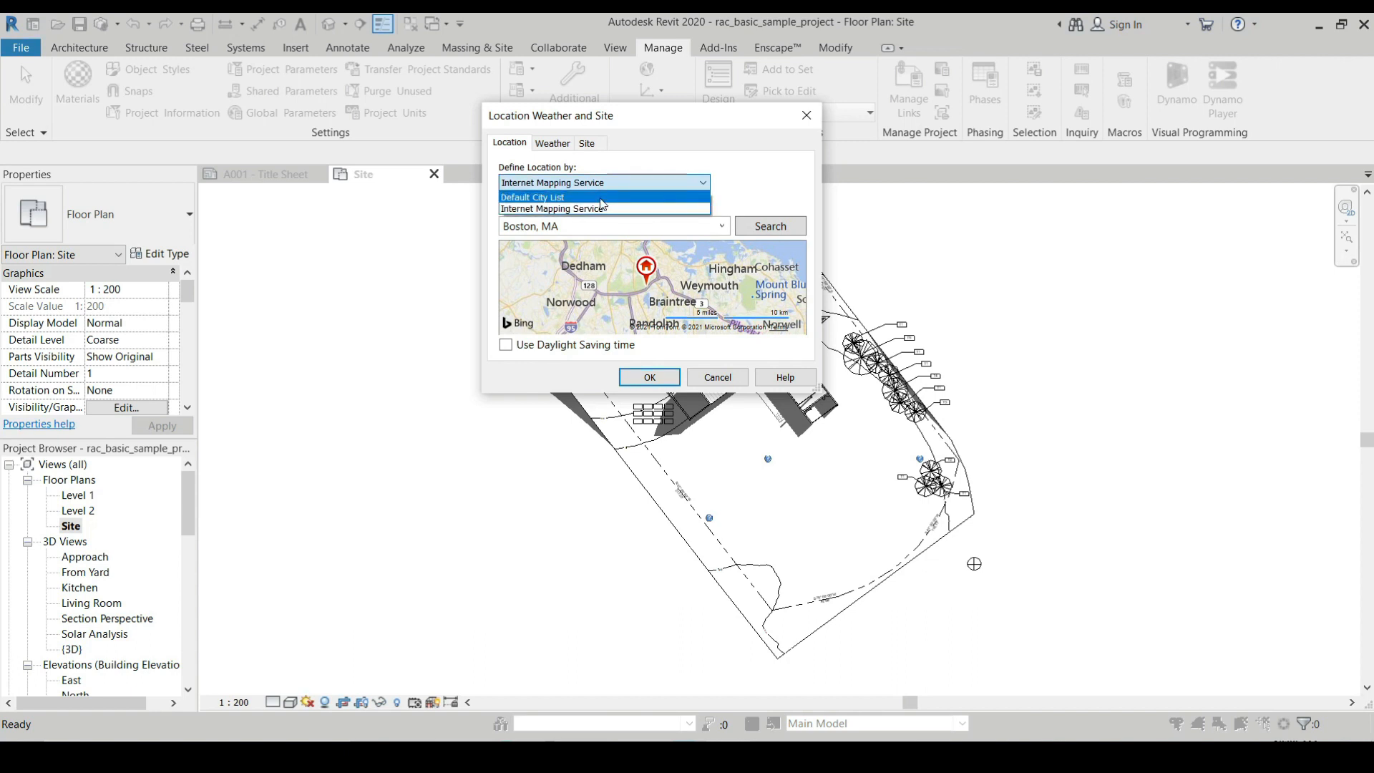
pyautogui.click(601, 198)
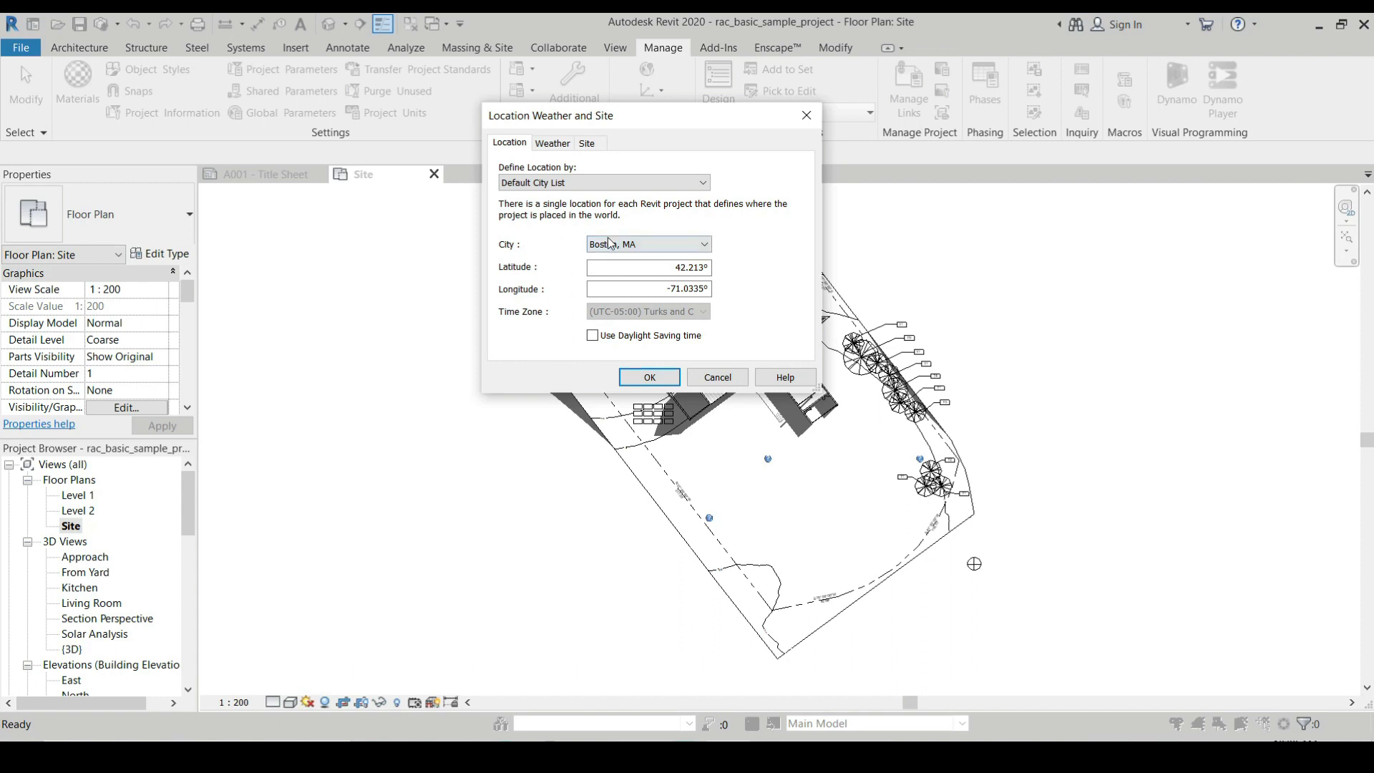
pyautogui.click(653, 245)
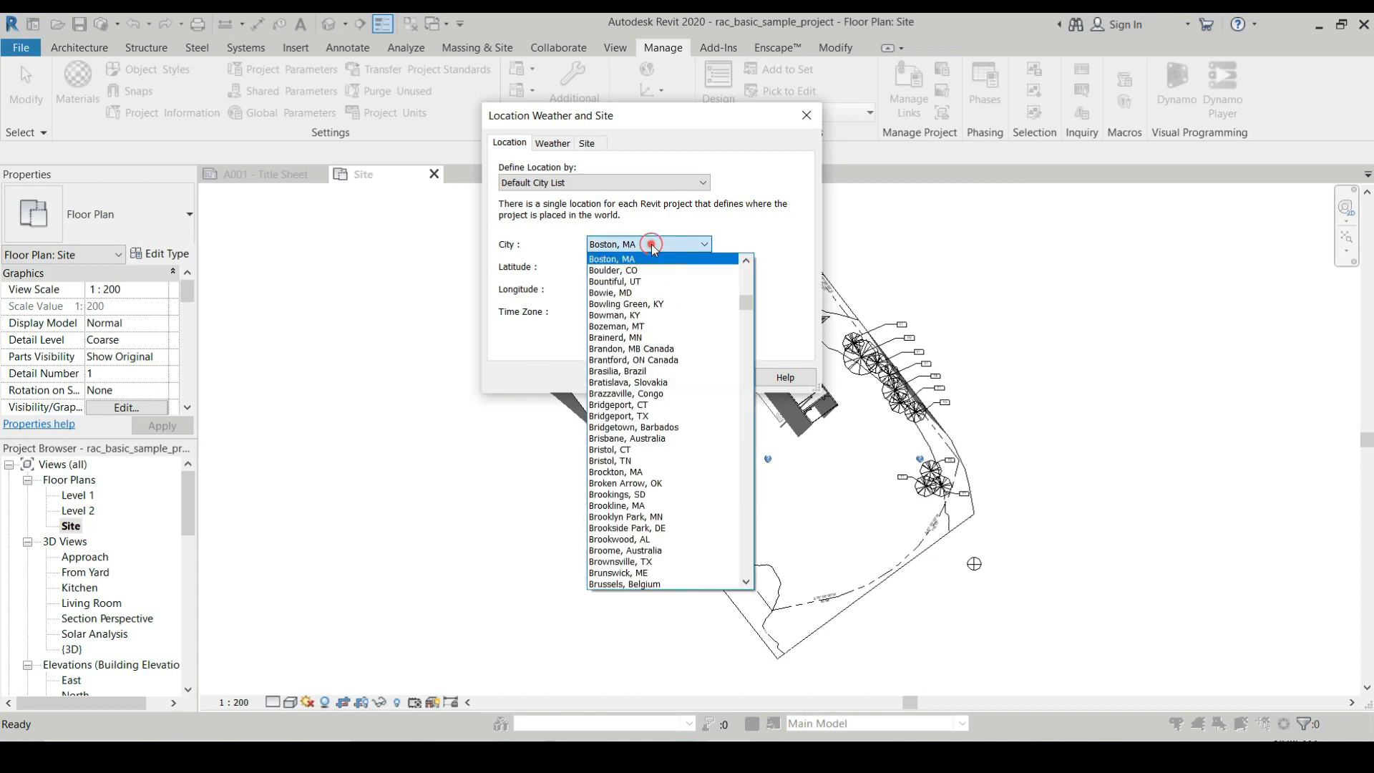
pyautogui.write('manila')
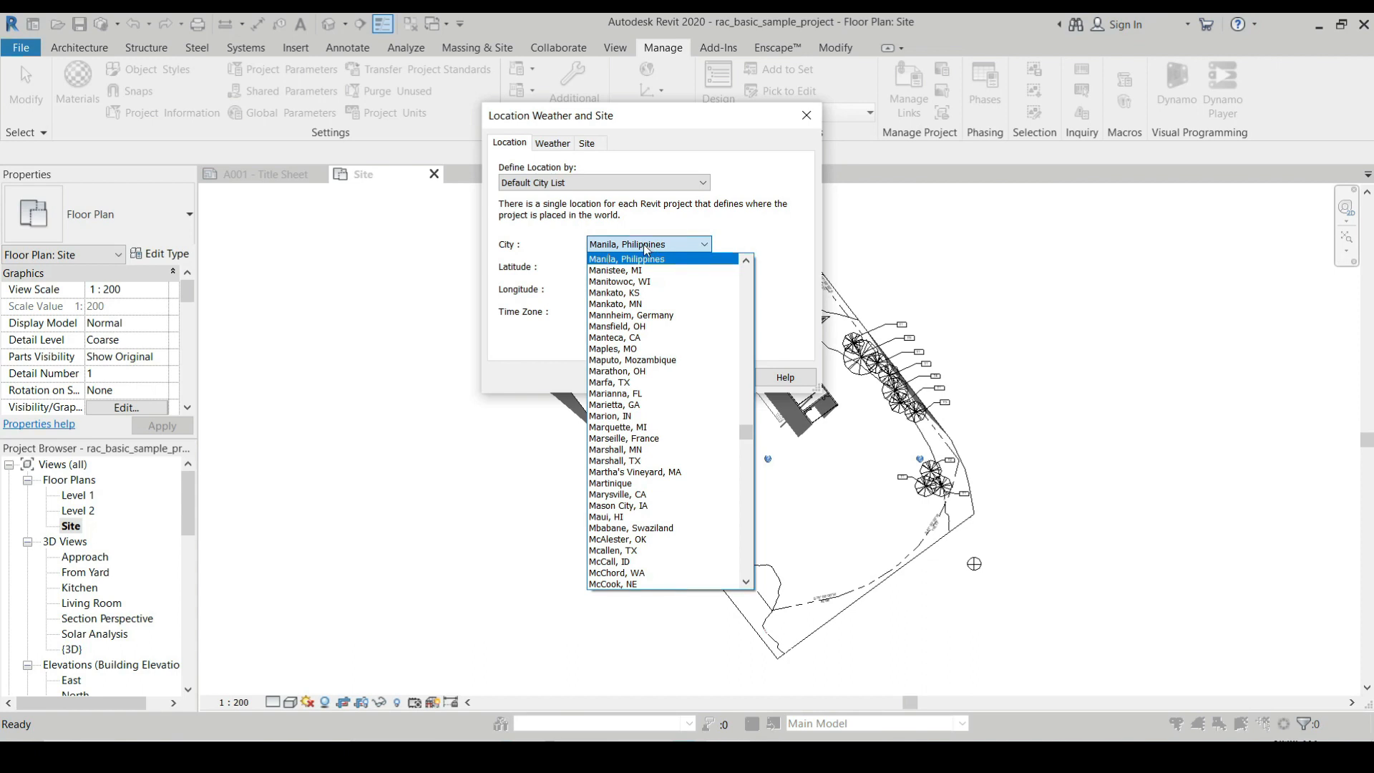
pyautogui.click(649, 245)
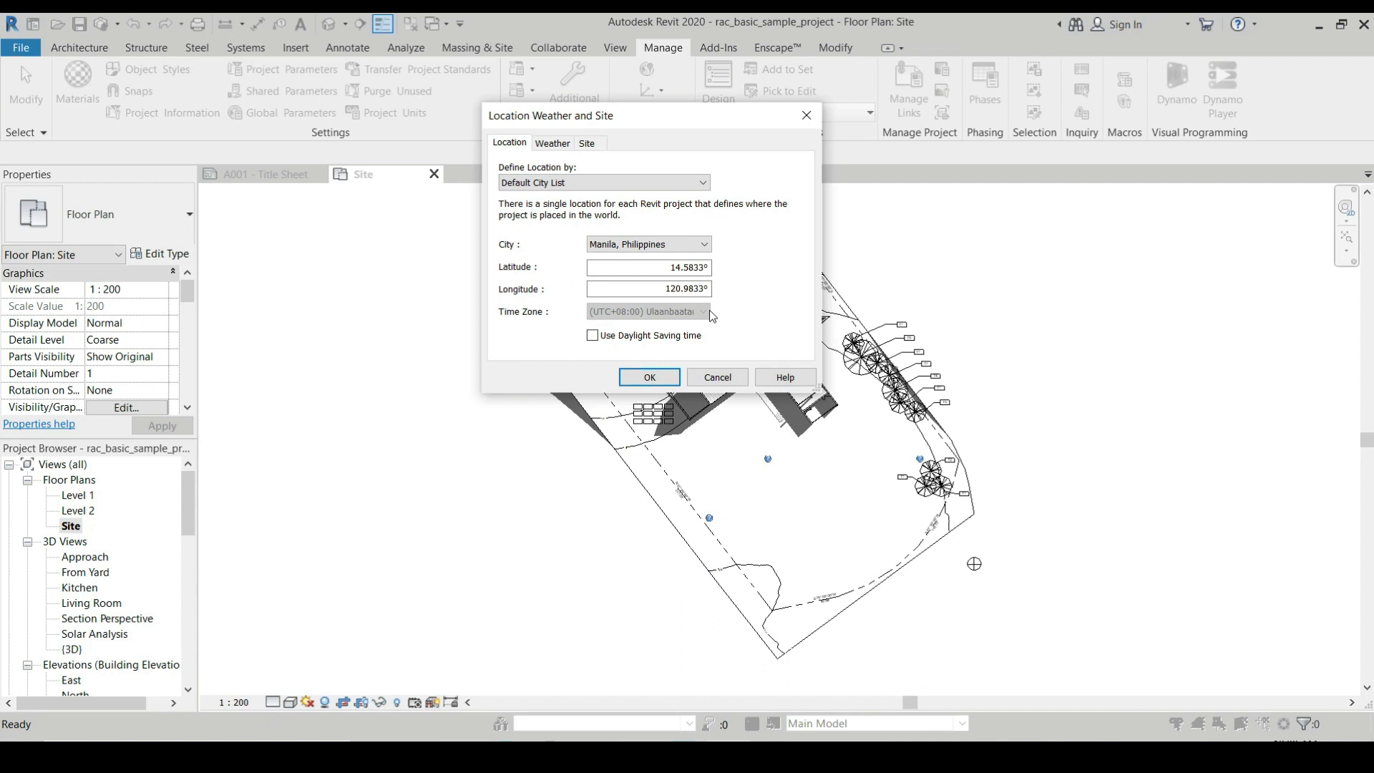
# Review the weather data and site orientation settings for the project, then accept the location settings
pyautogui.click(546, 147)
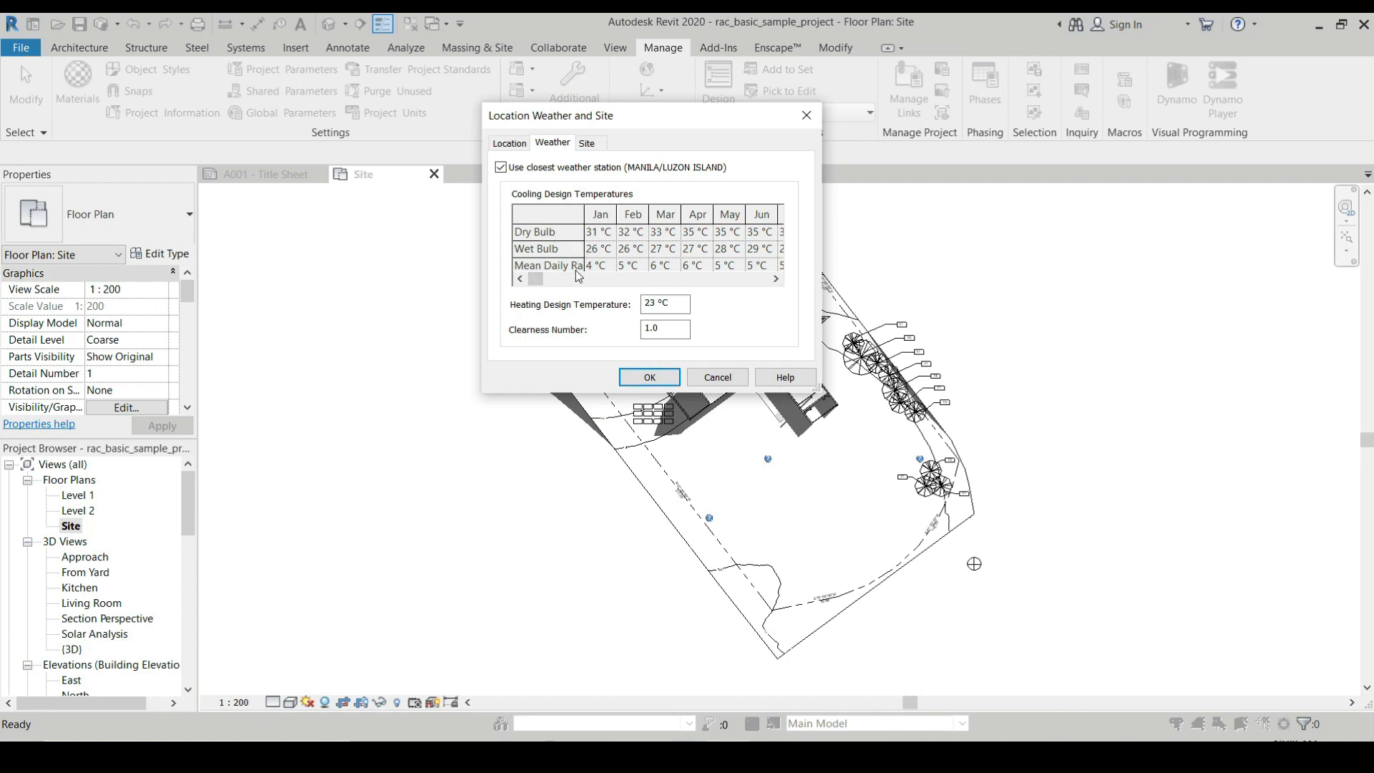
pyautogui.click(589, 145)
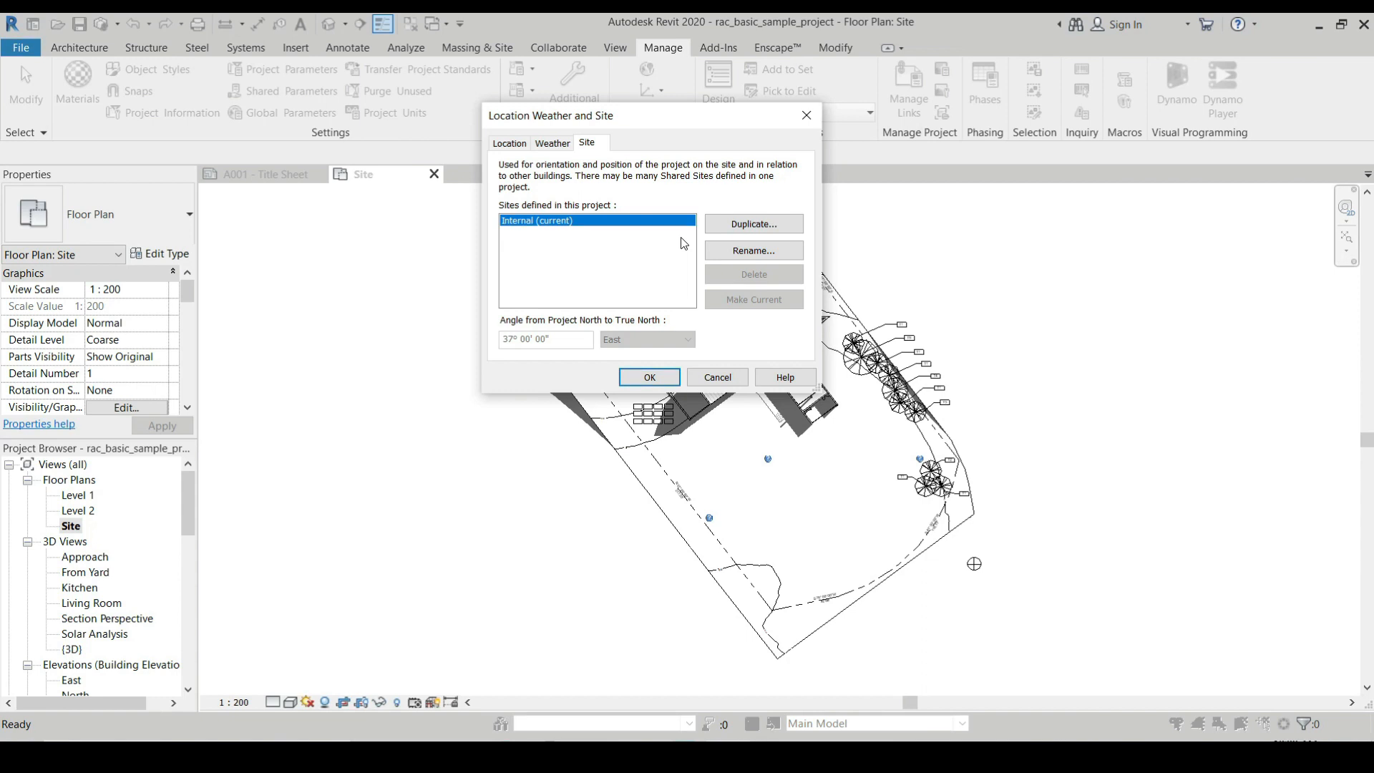
pyautogui.click(507, 144)
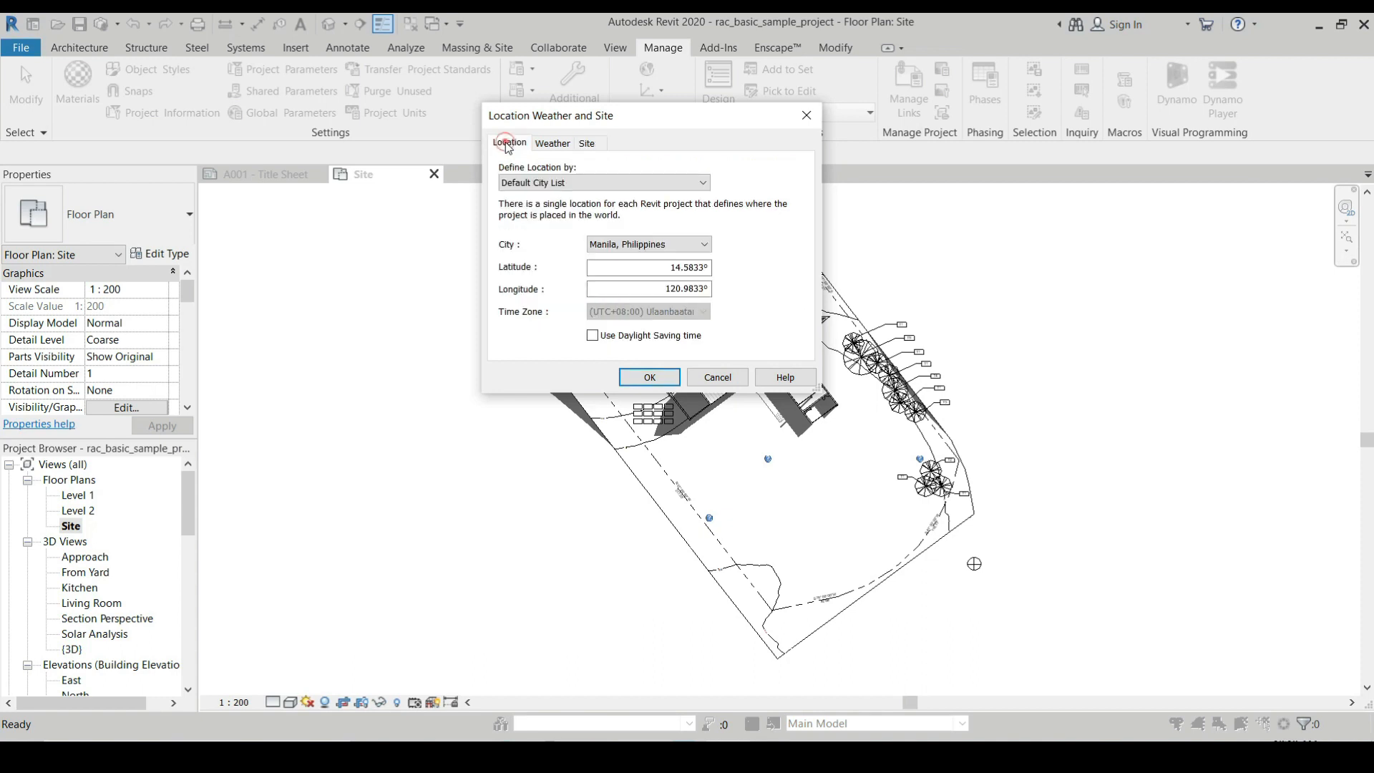
pyautogui.click(649, 377)
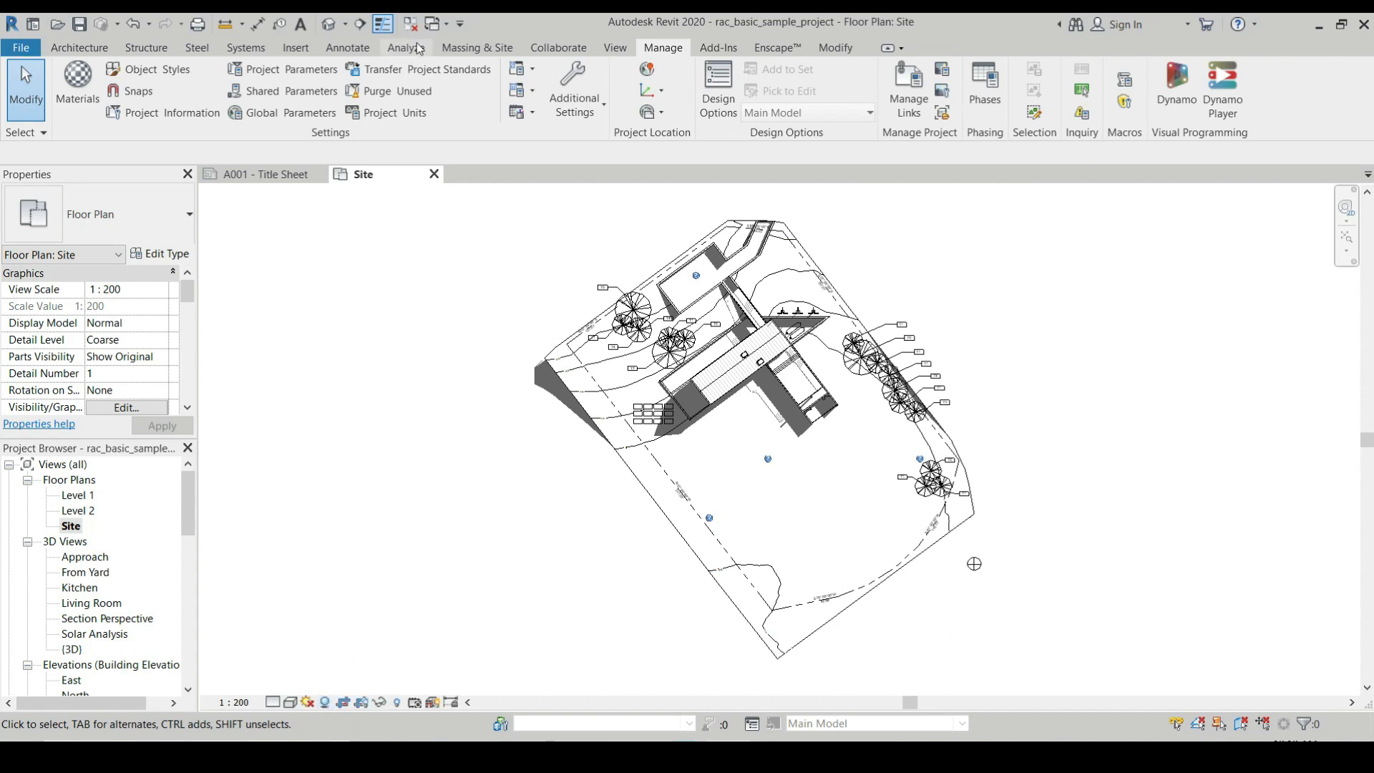
# Open the default 3D view, orient it to the front of the house, and turn shadows on
pyautogui.click(329, 25)
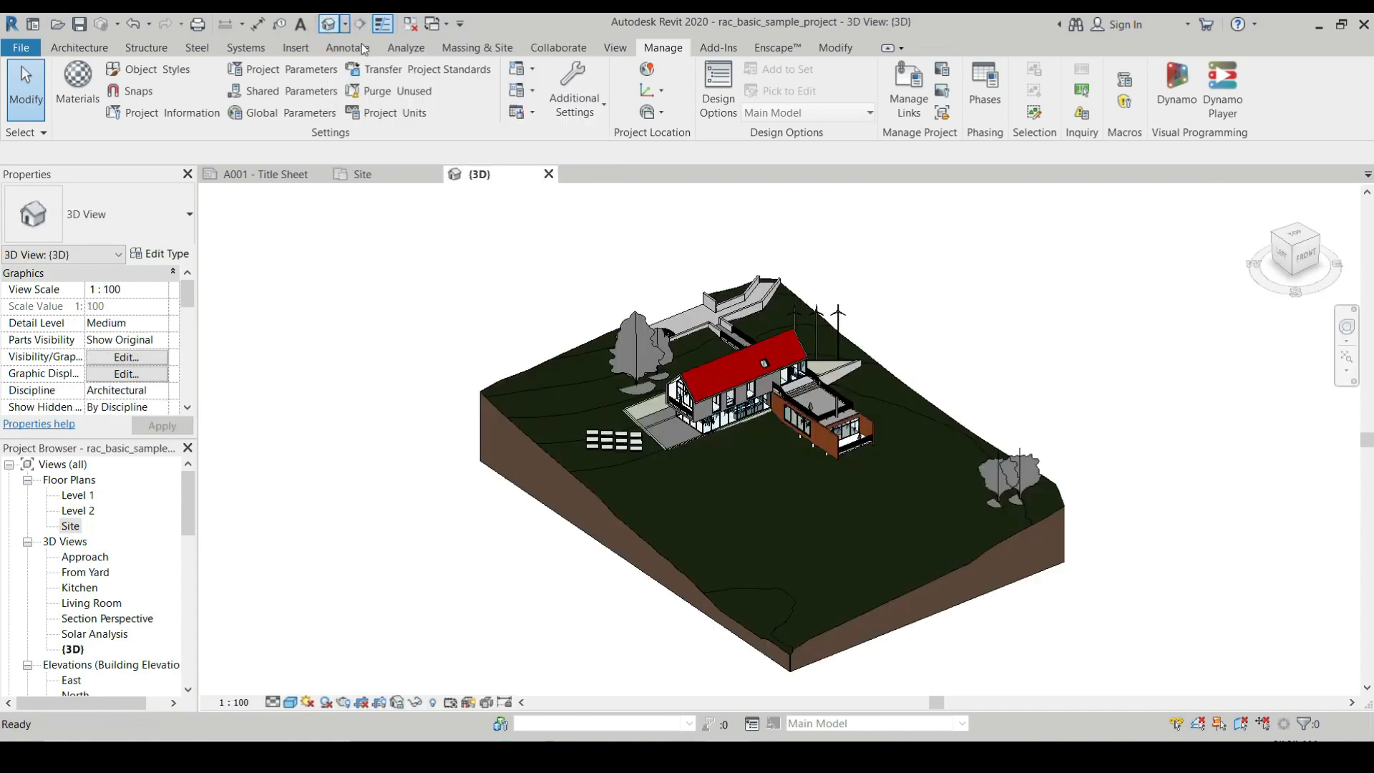
pyautogui.scroll(2, 934, 489)
pyautogui.scroll(1, 494, 347)
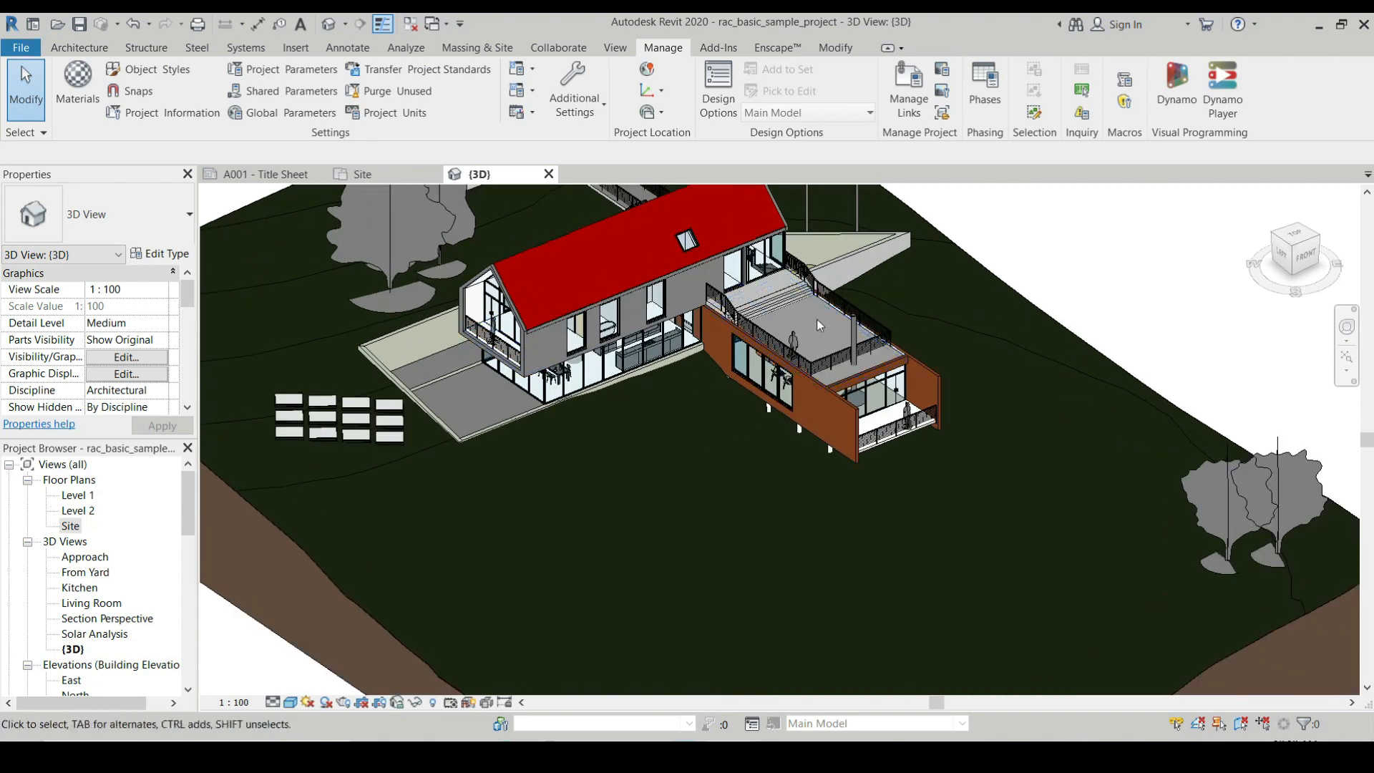
pyautogui.click(1305, 257)
pyautogui.scroll(3, 878, 463)
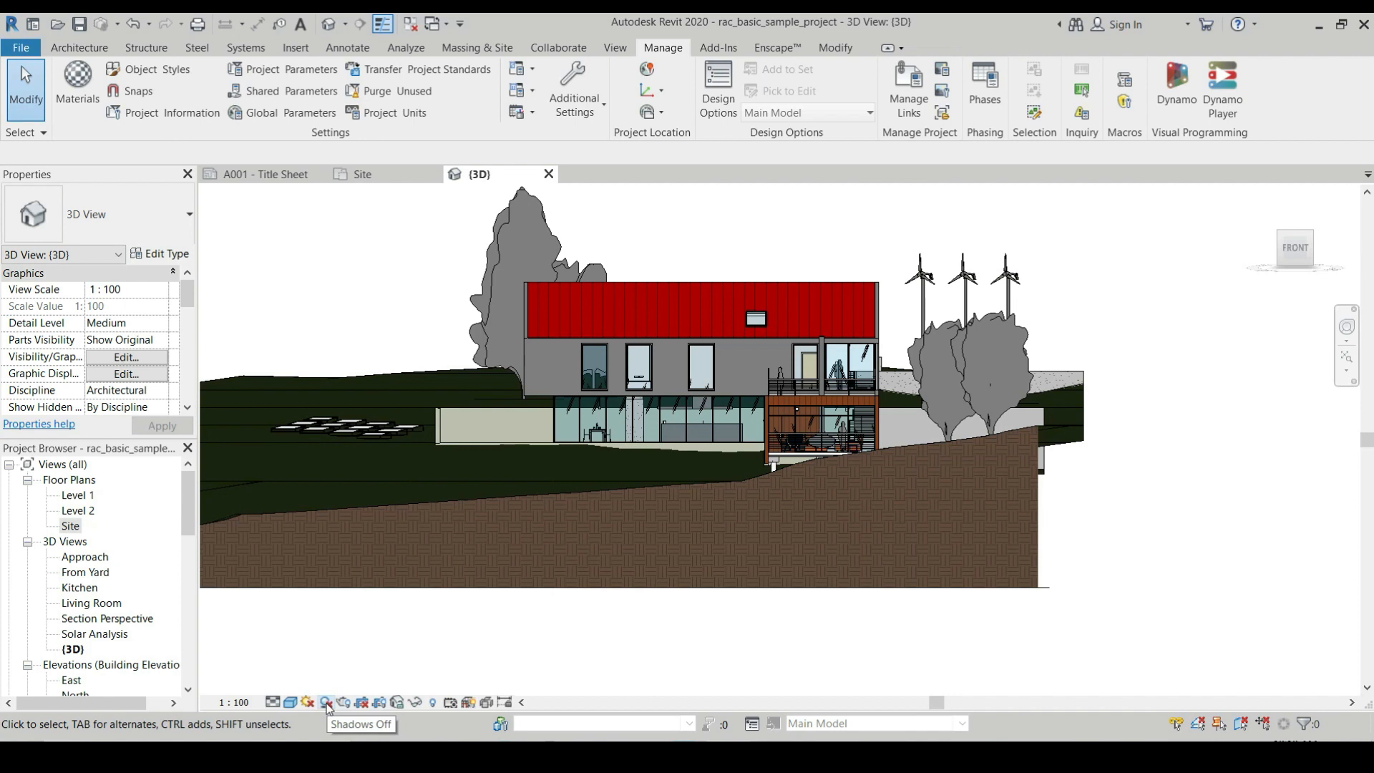
pyautogui.click(327, 702)
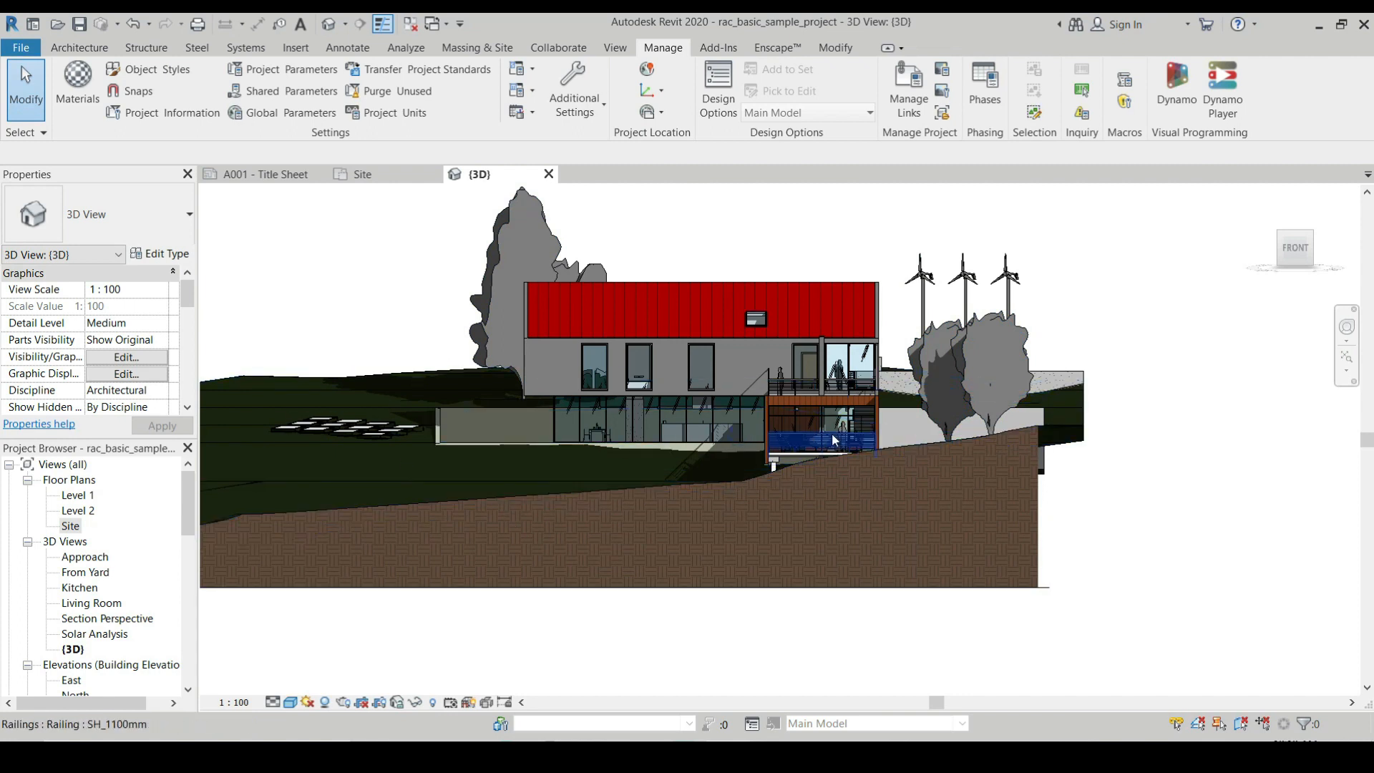
pyautogui.scroll(-1, 832, 433)
pyautogui.scroll(1, 379, 338)
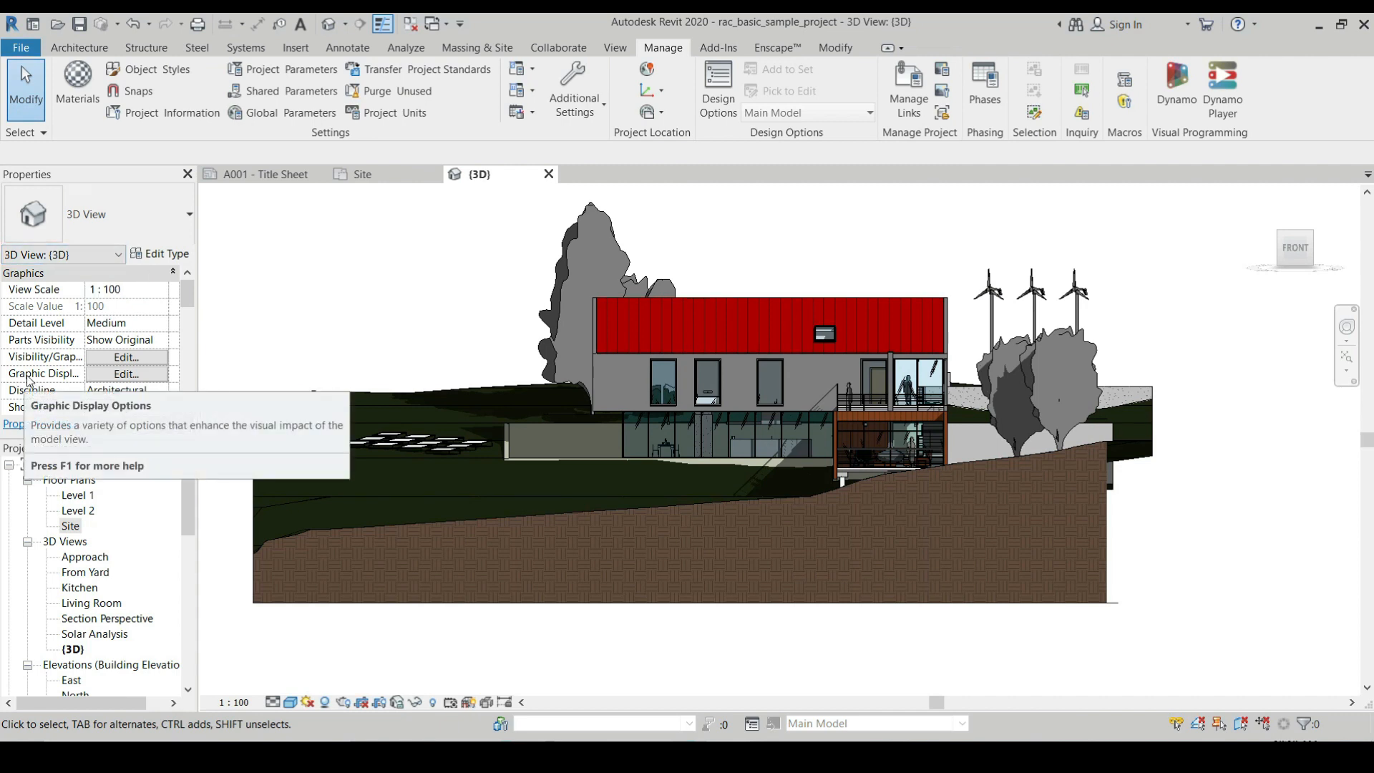
# Enable Show Ambient Shadows in the 3D view's graphic display options, inspect the lighting settings and accept
pyautogui.click(118, 377)
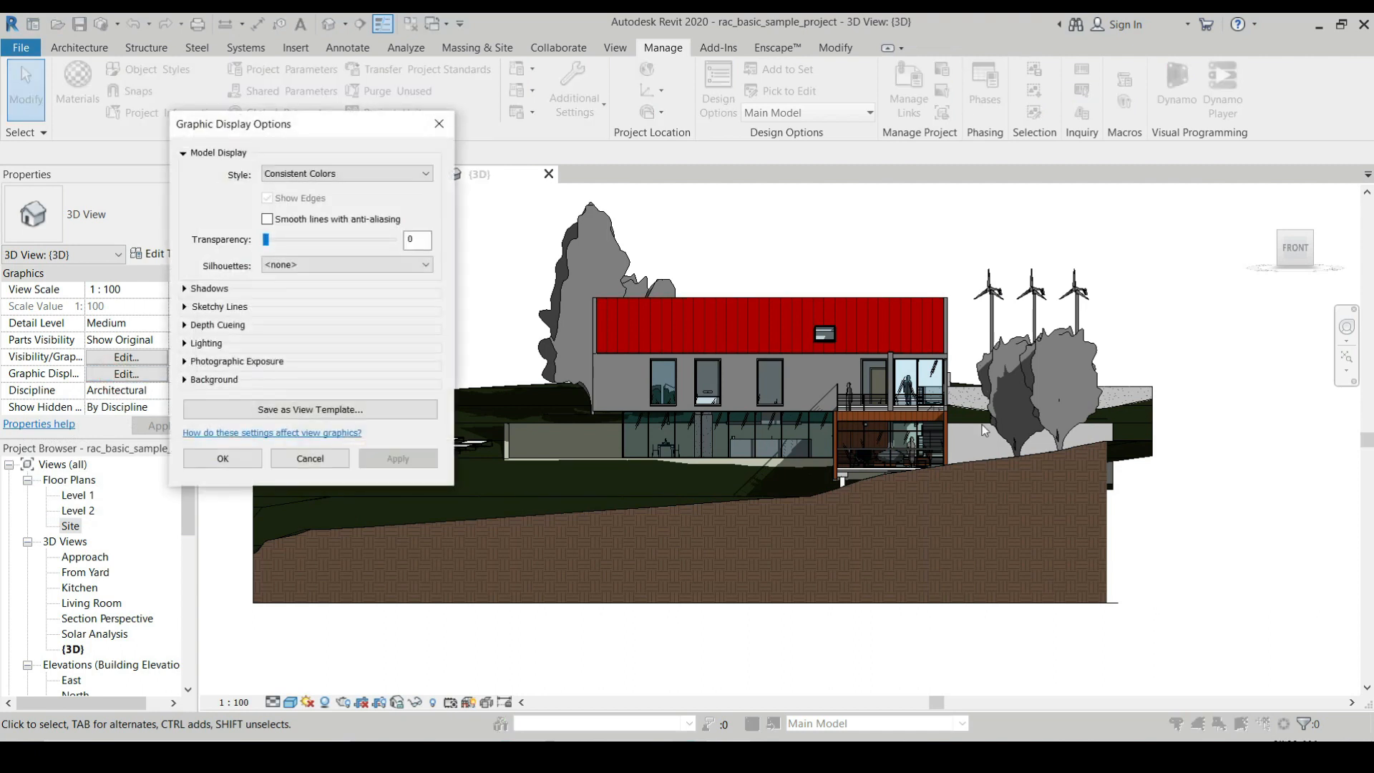
pyautogui.click(186, 290)
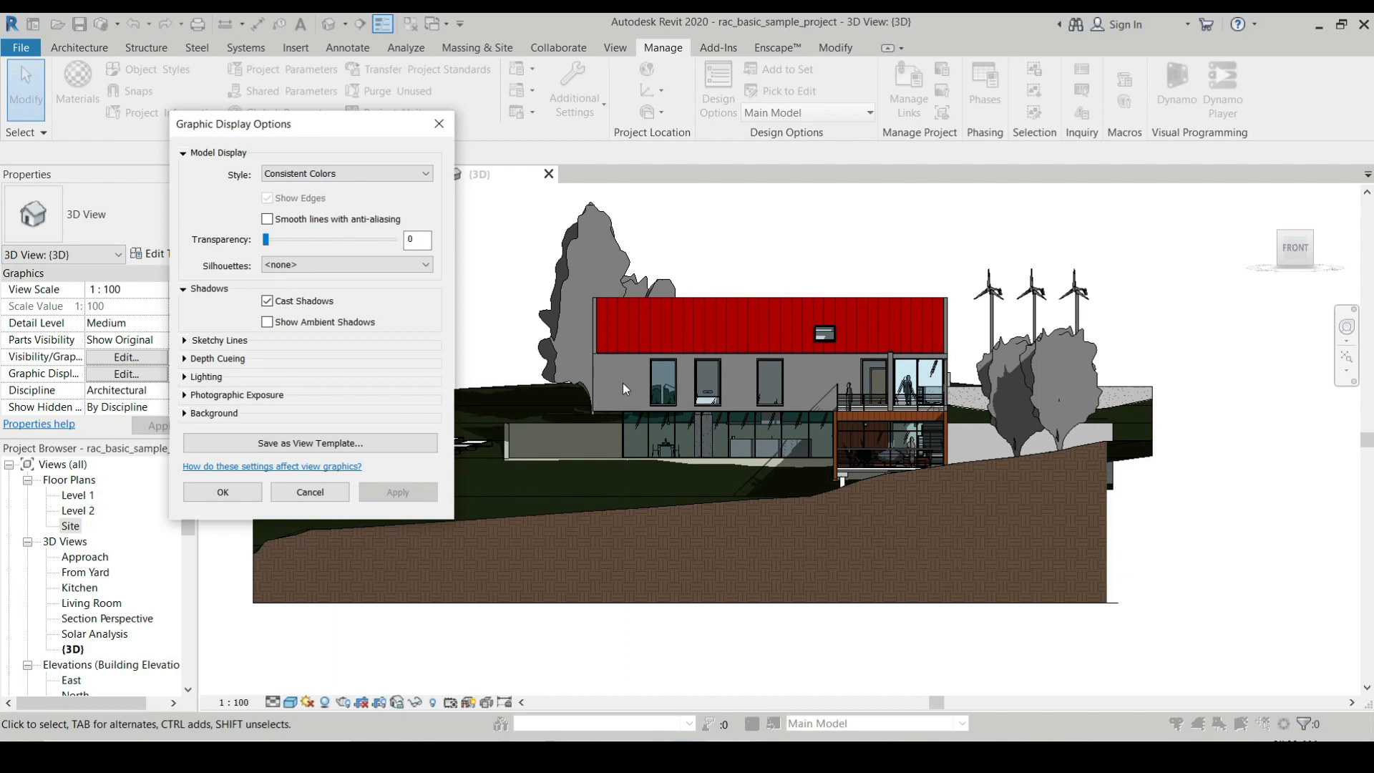
pyautogui.click(268, 322)
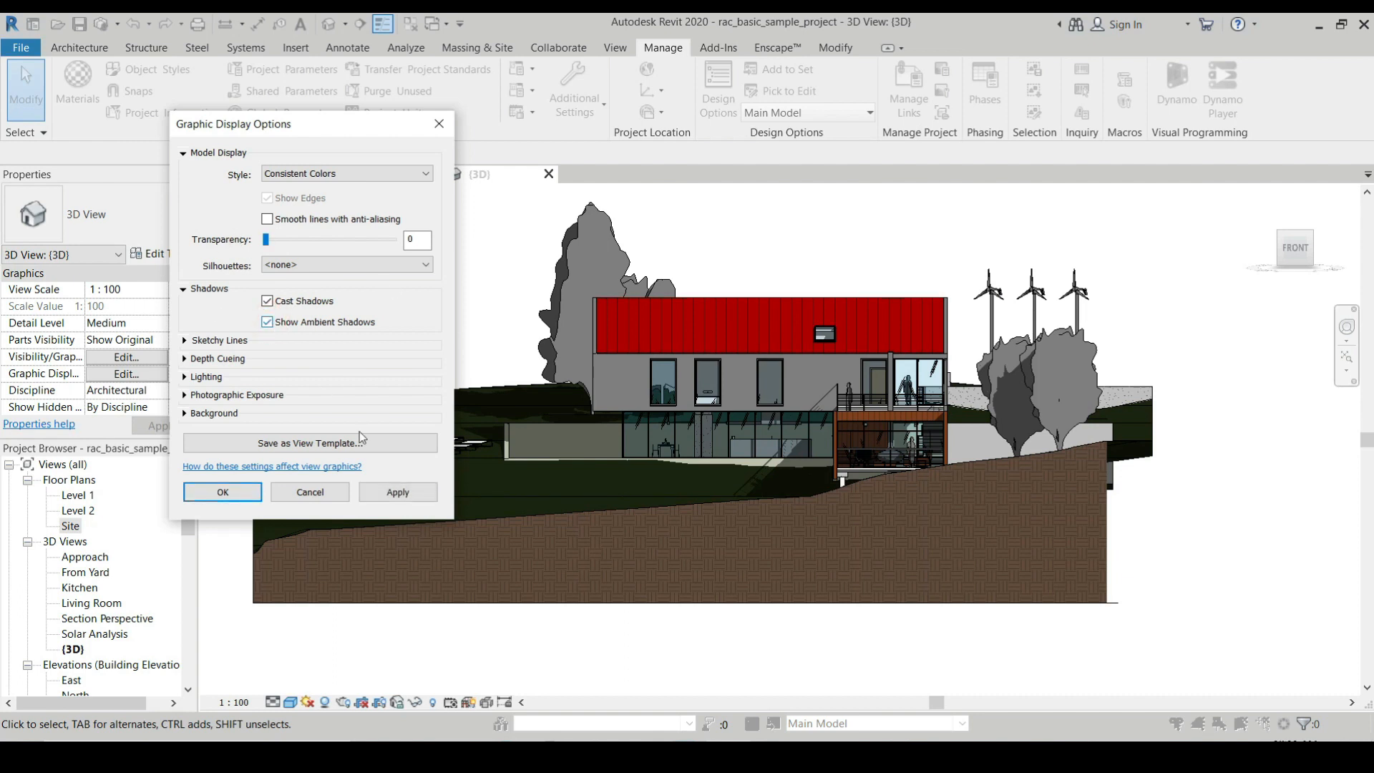
pyautogui.click(402, 494)
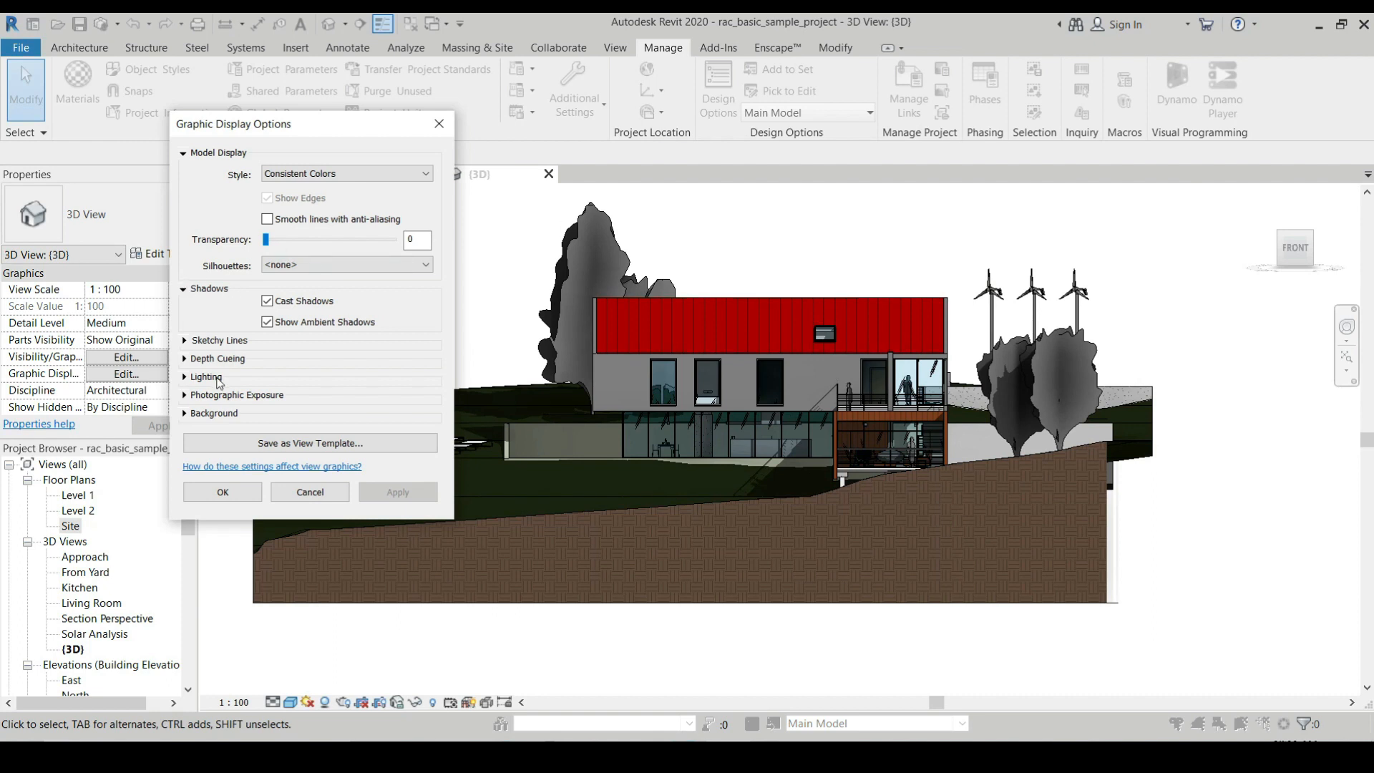
pyautogui.click(186, 377)
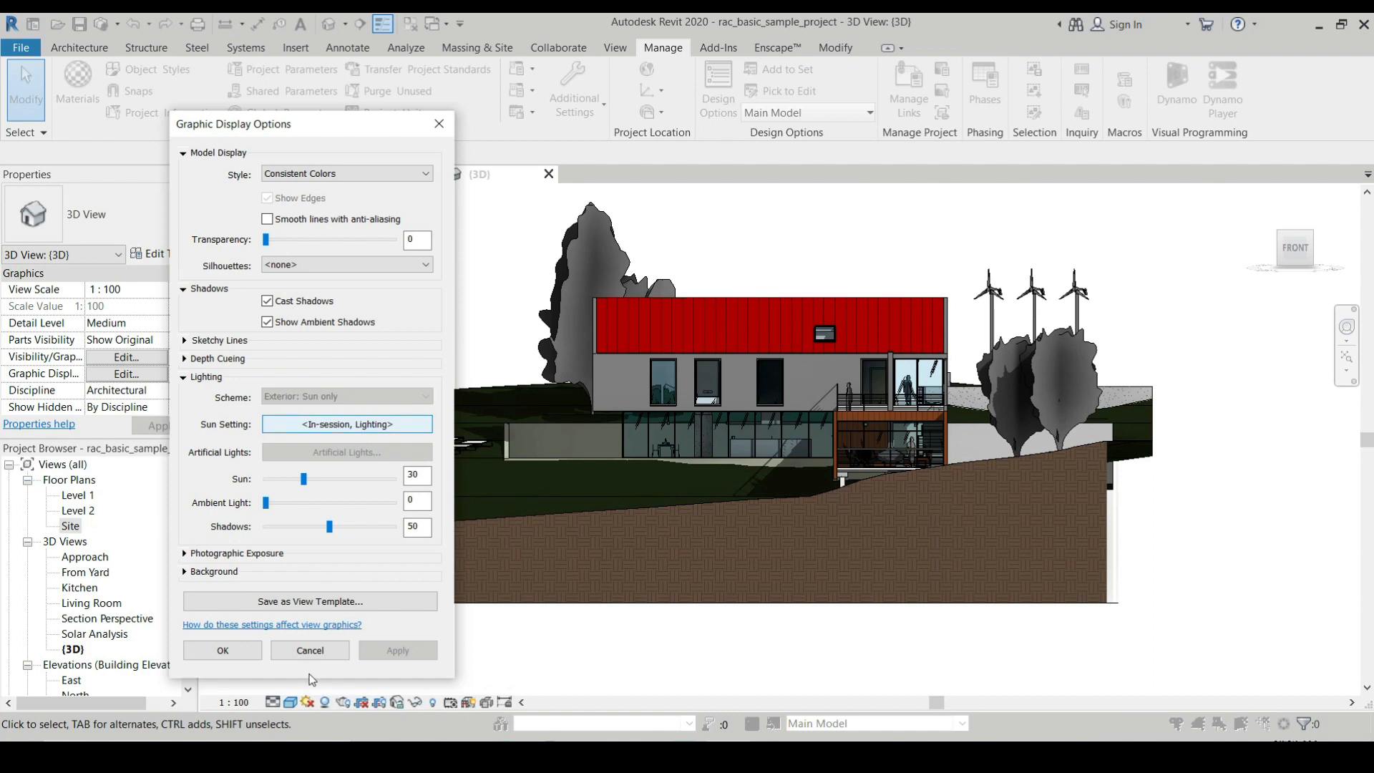
pyautogui.click(222, 651)
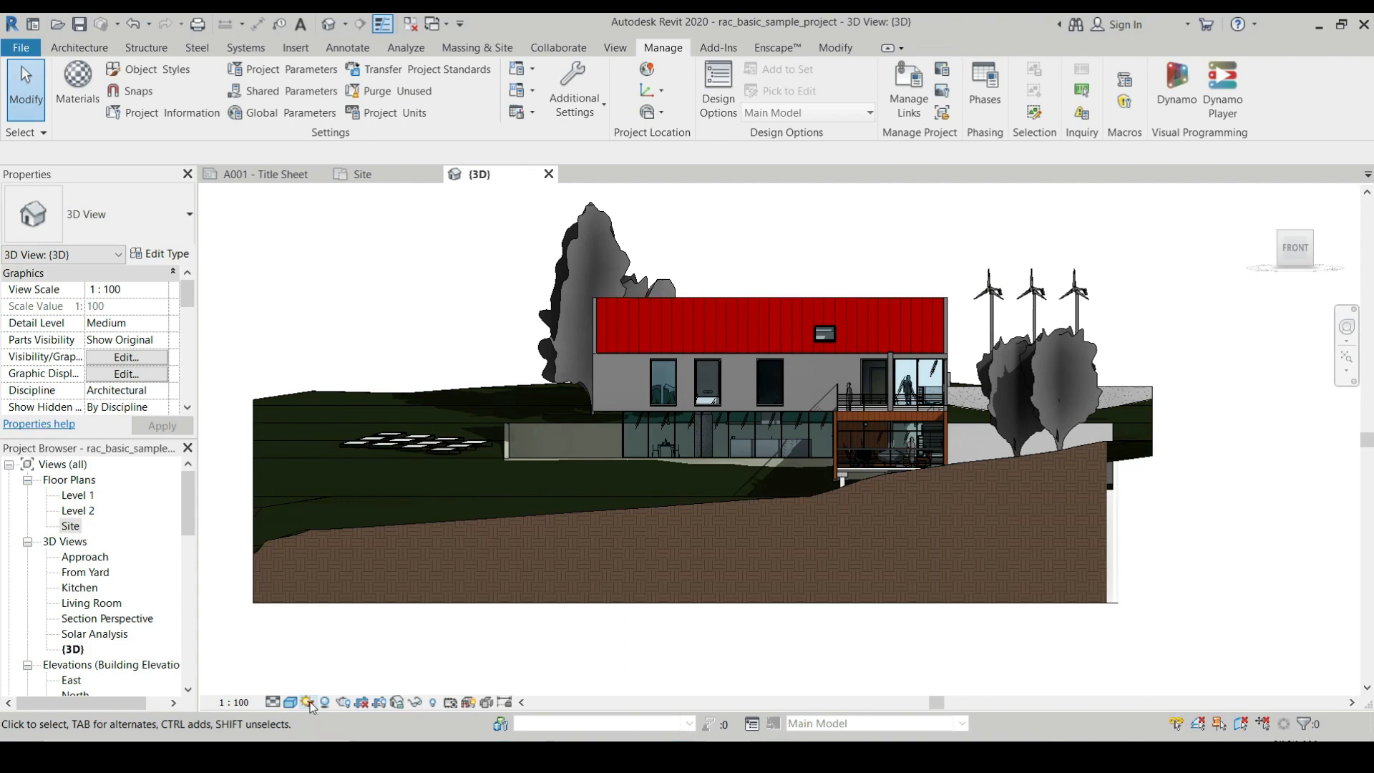
# Turn on the sun path in the 3D view, using the specified project location, date, and time
pyautogui.click(310, 704)
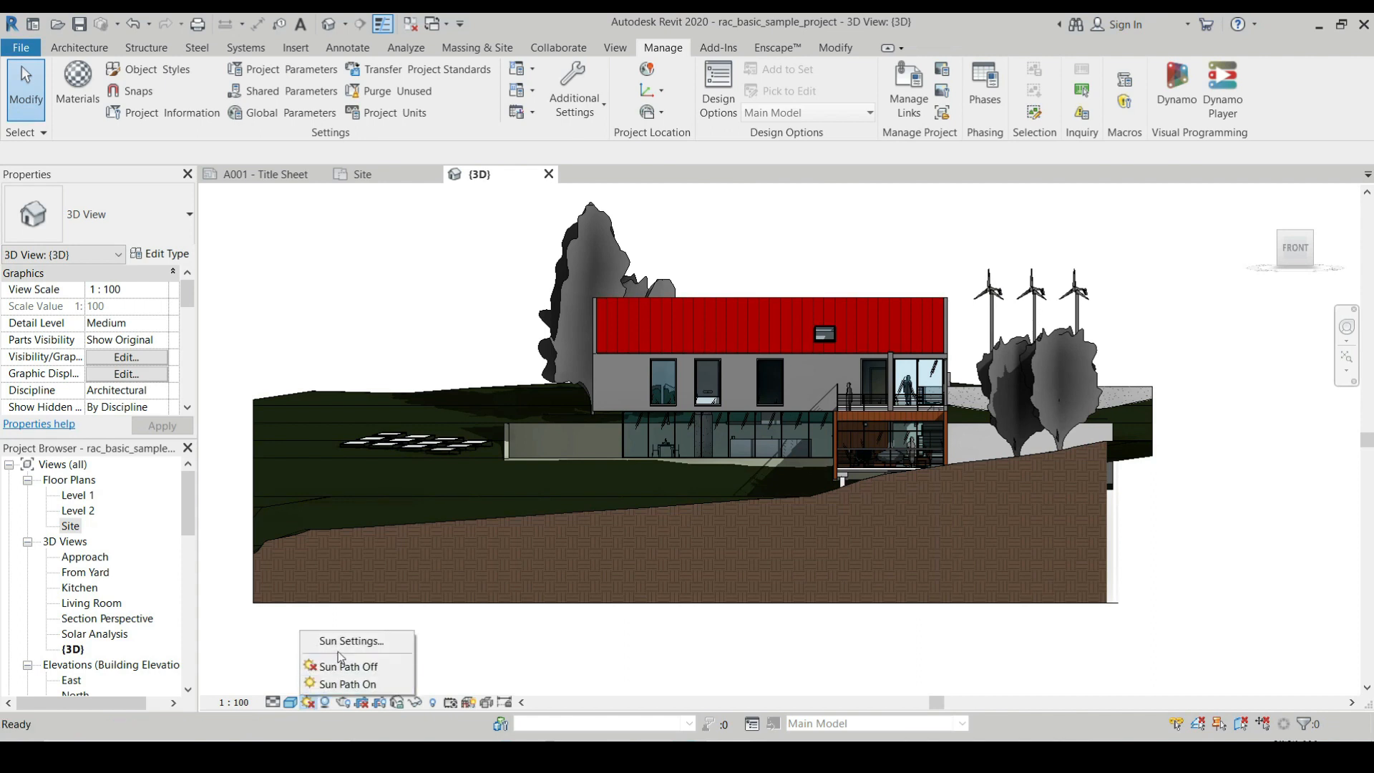
pyautogui.click(384, 684)
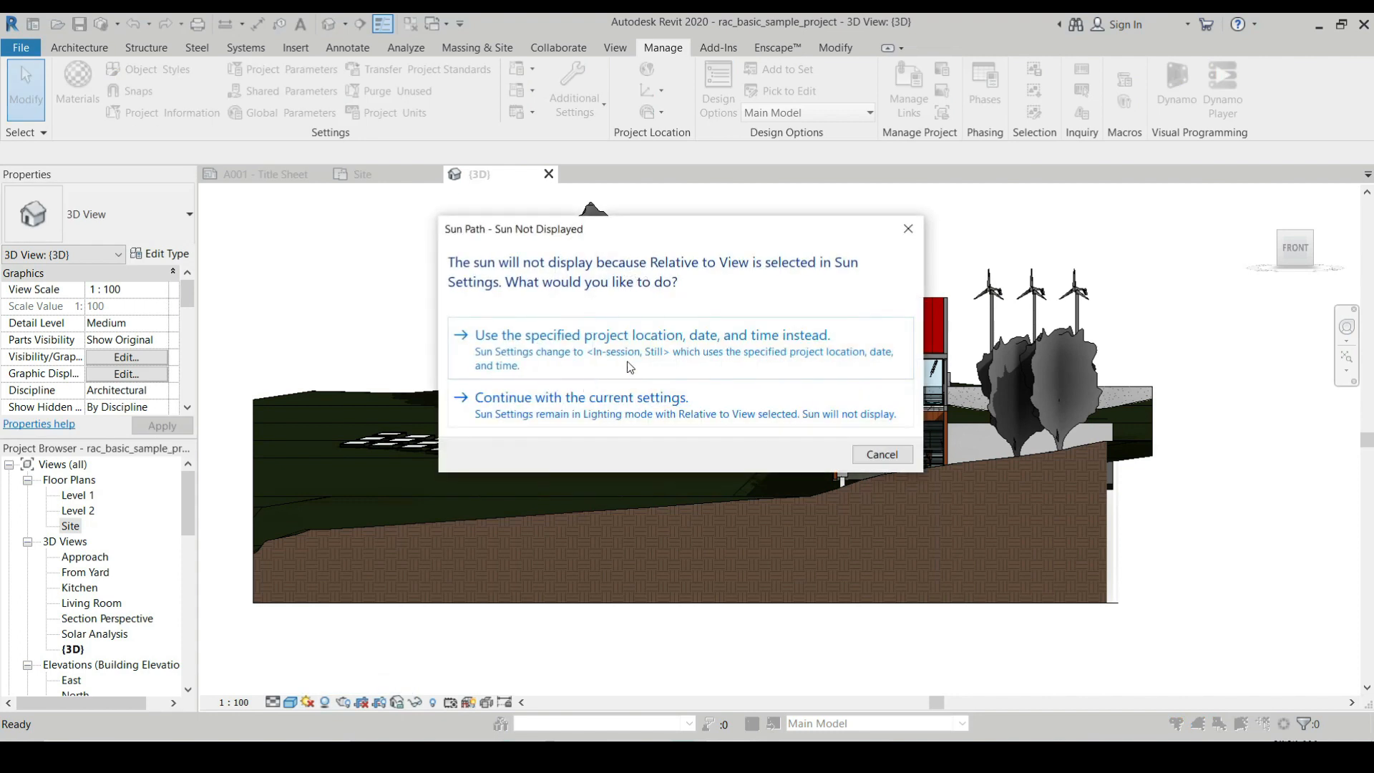
pyautogui.click(662, 357)
pyautogui.scroll(-3, 712, 472)
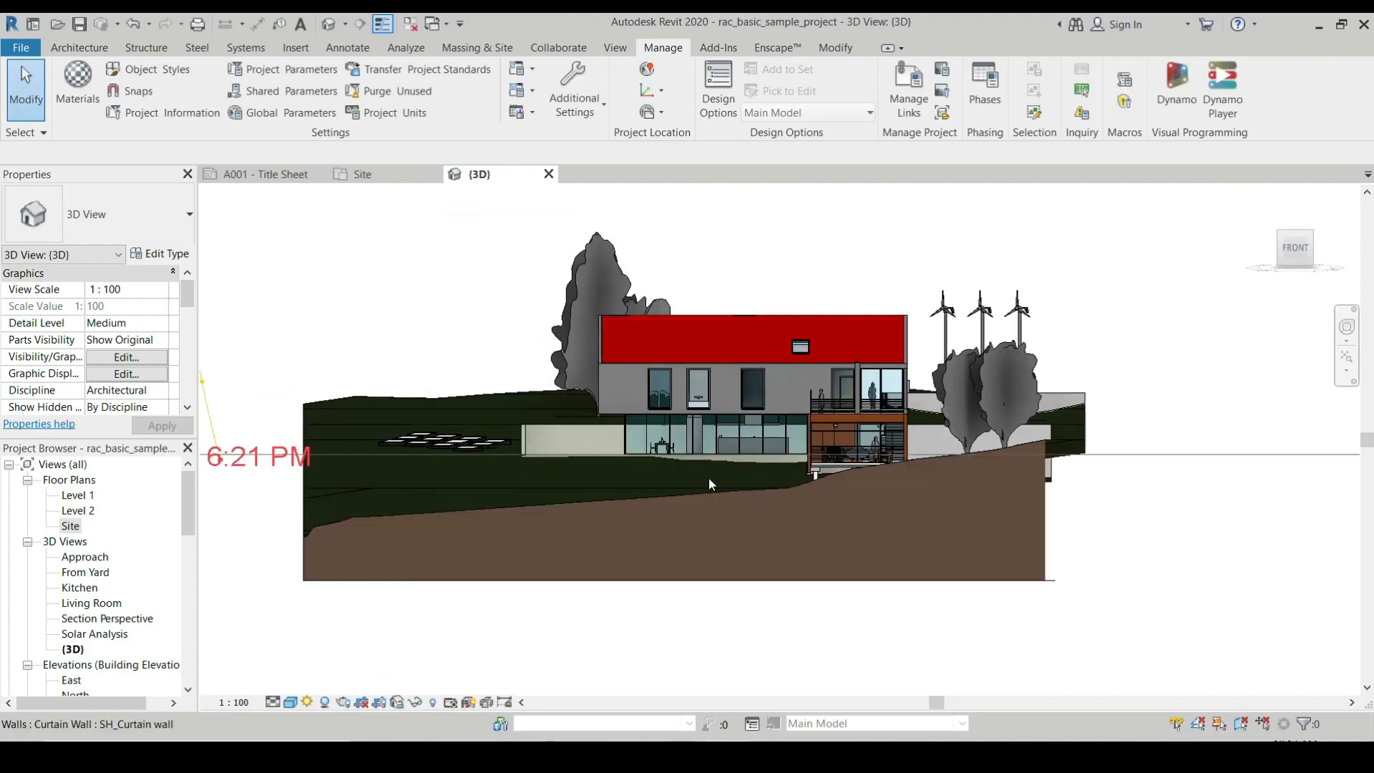
pyautogui.scroll(-3, 815, 476)
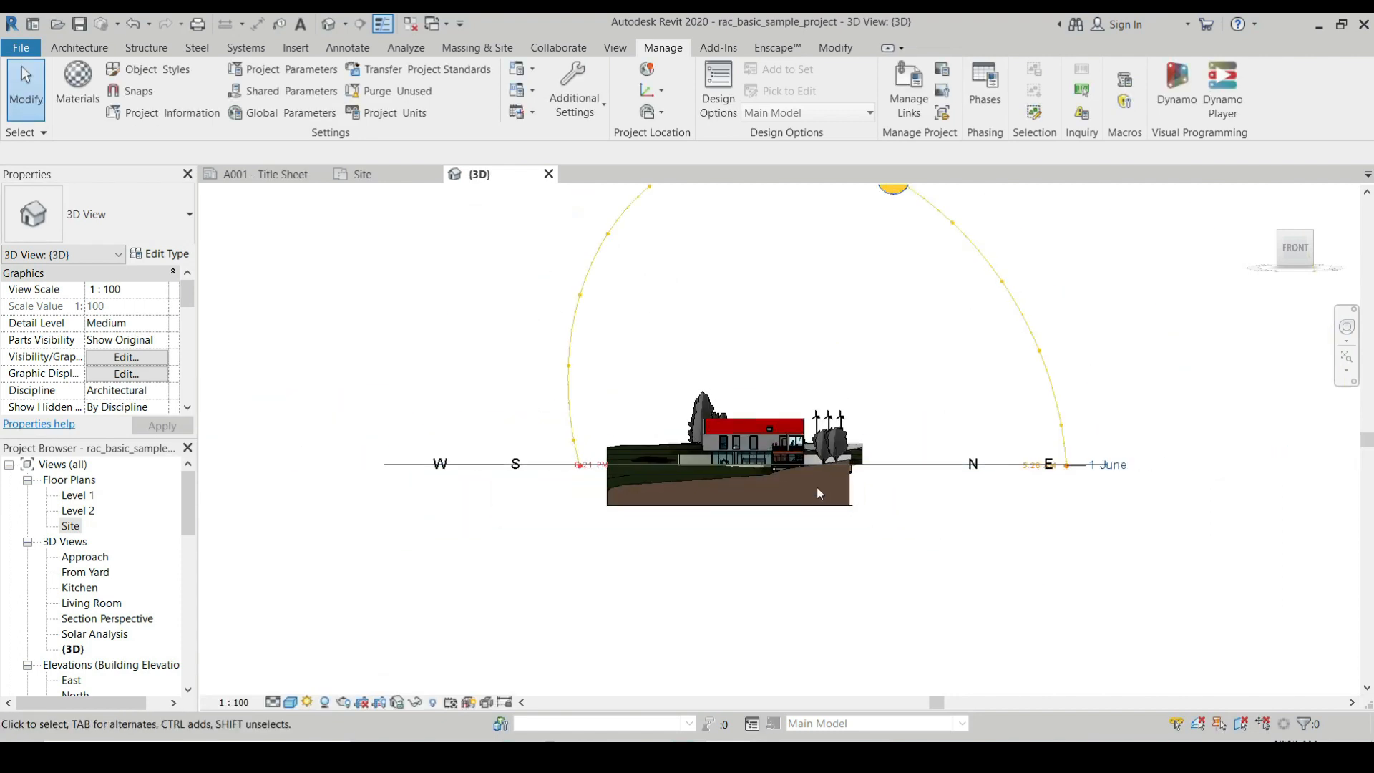
pyautogui.scroll(1, 977, 247)
pyautogui.scroll(-1, 987, 402)
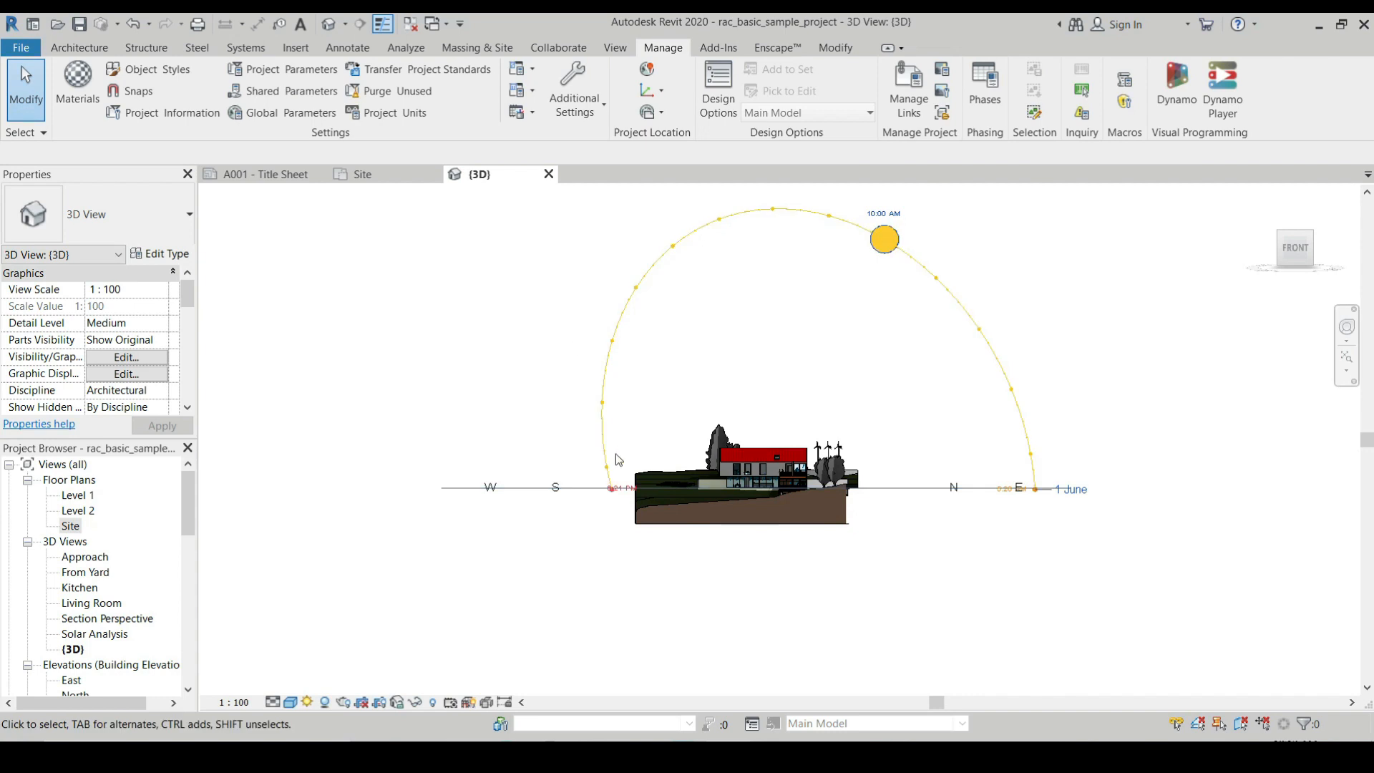
# Turn on the sun path in the Site floor plan, using the specified project location, date, and time
pyautogui.doubleClick(71, 526)
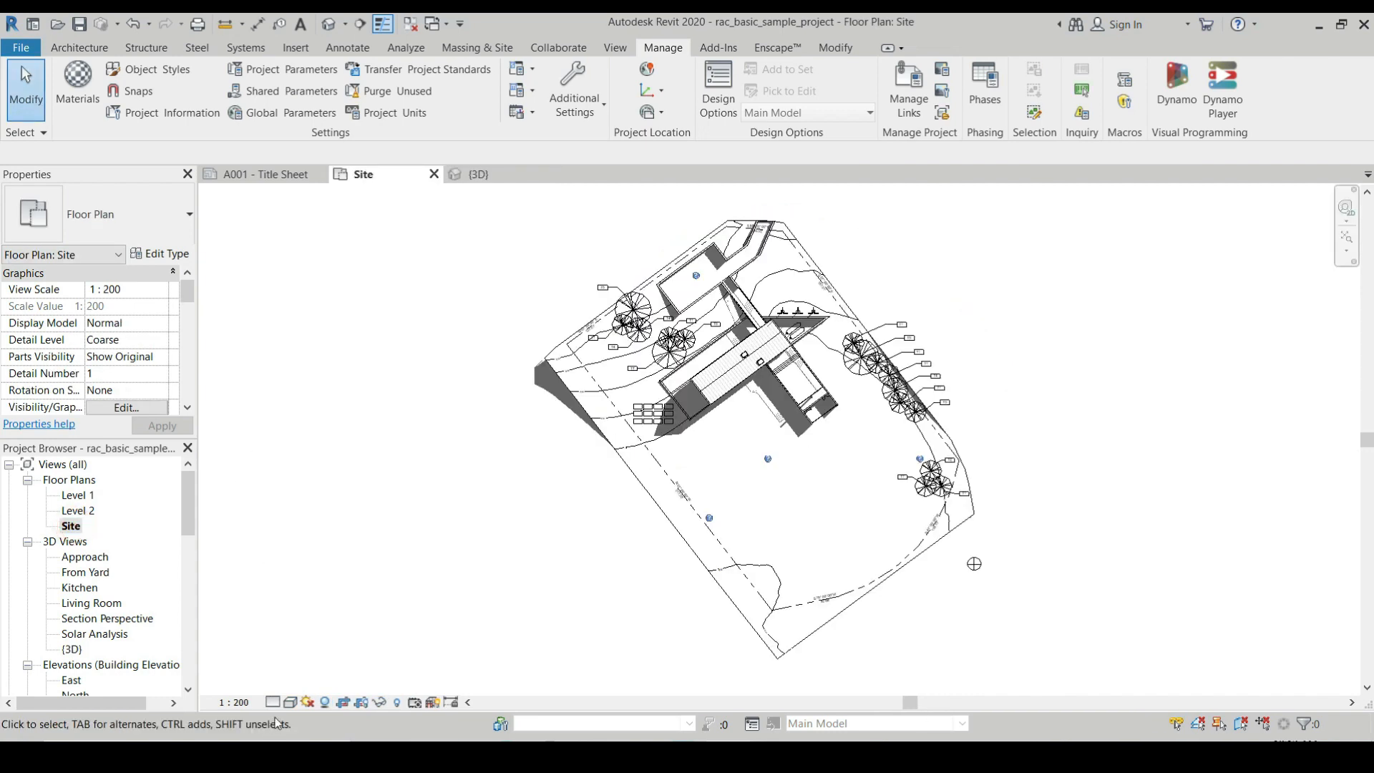
pyautogui.click(307, 702)
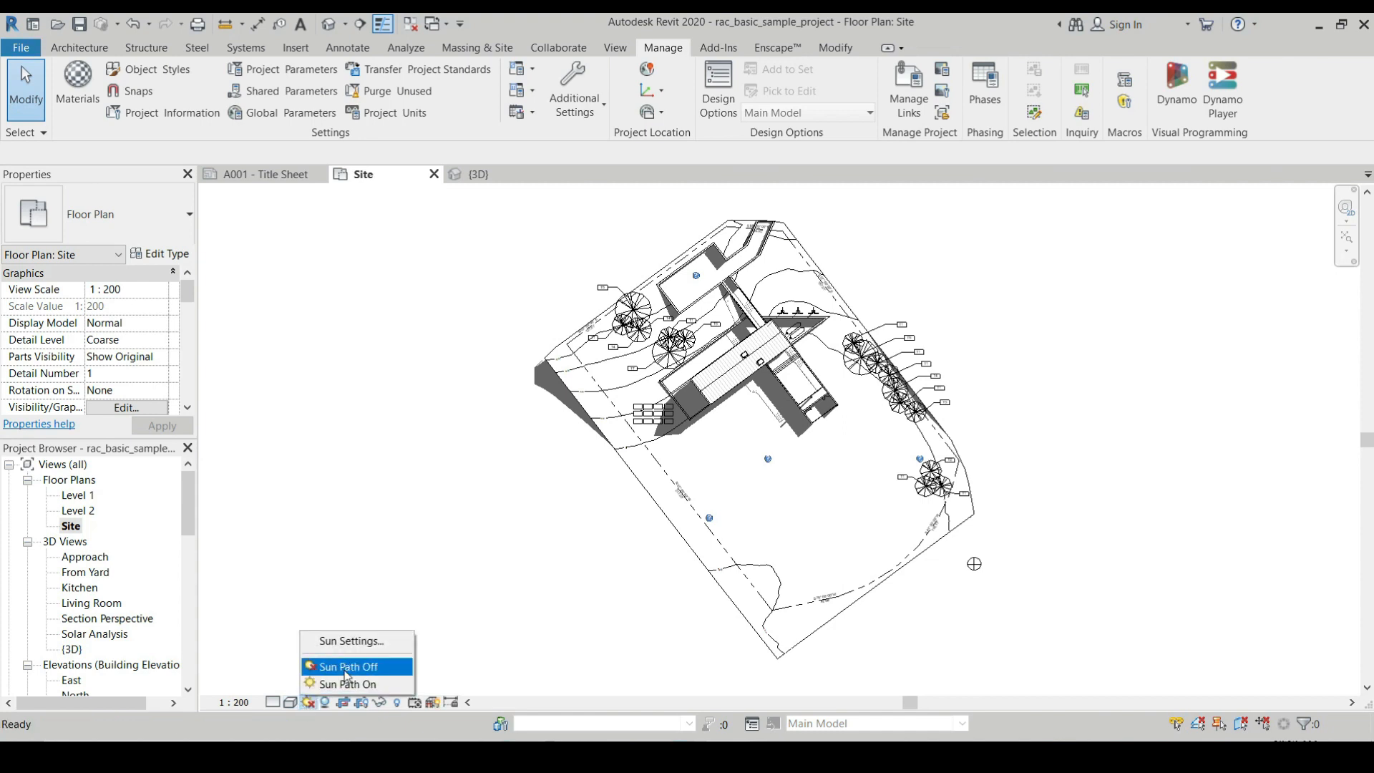
pyautogui.click(349, 684)
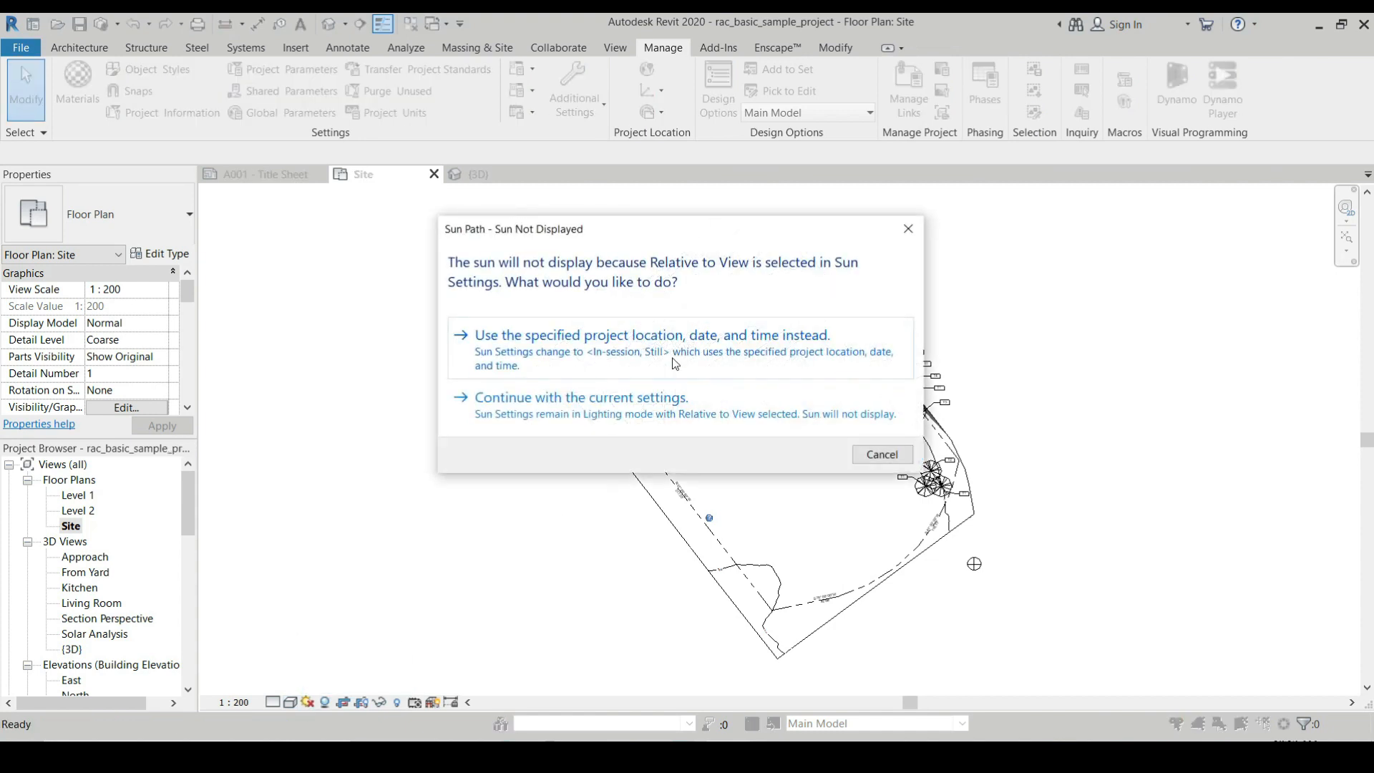
pyautogui.click(675, 357)
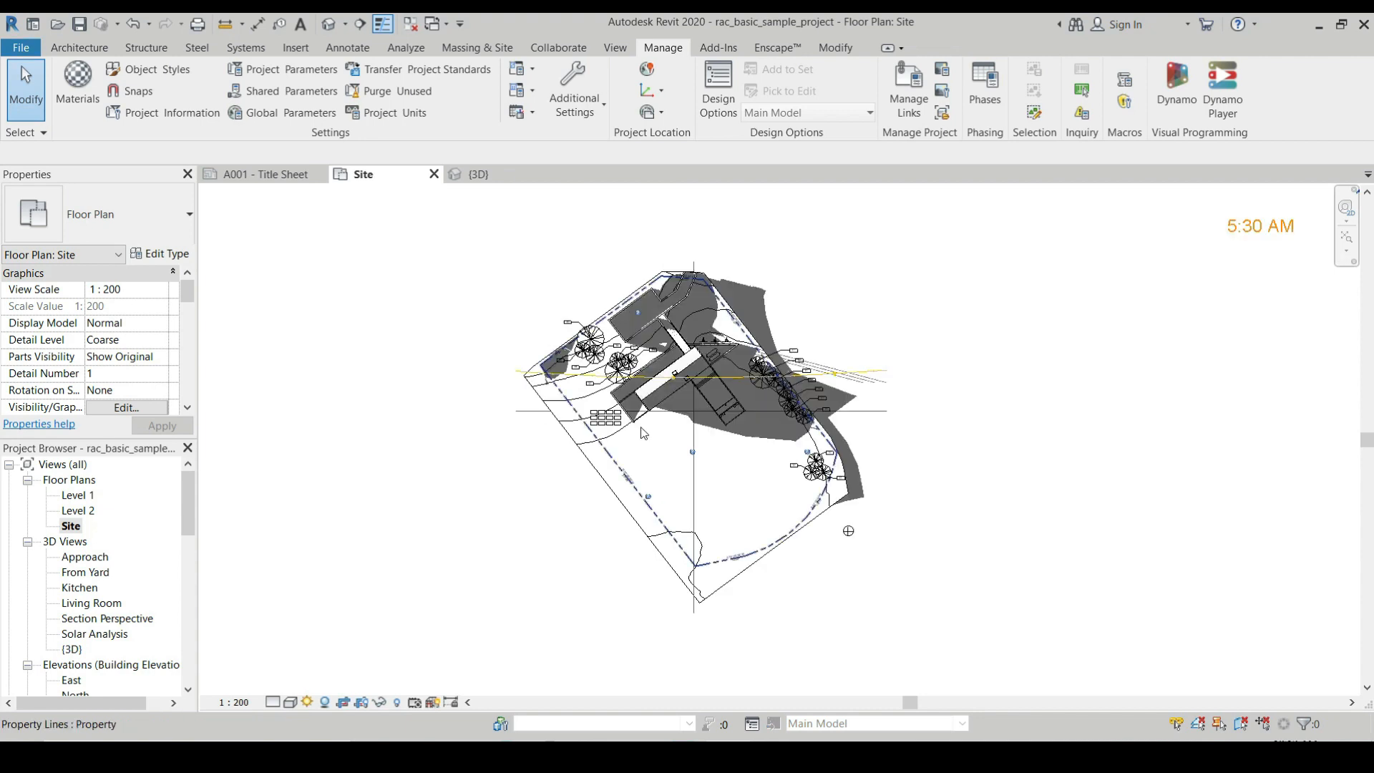
pyautogui.scroll(2, 843, 421)
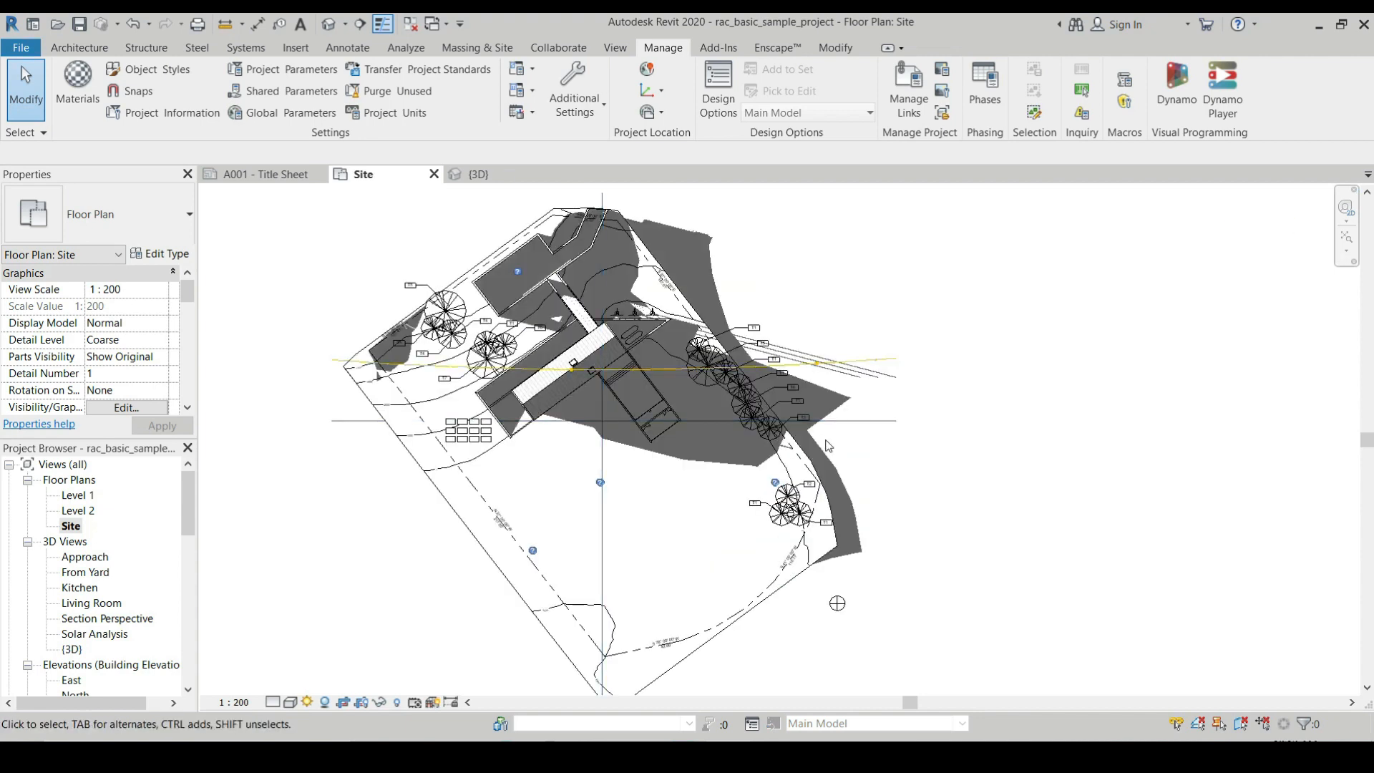
pyautogui.scroll(-5, 842, 421)
pyautogui.scroll(-4, 752, 442)
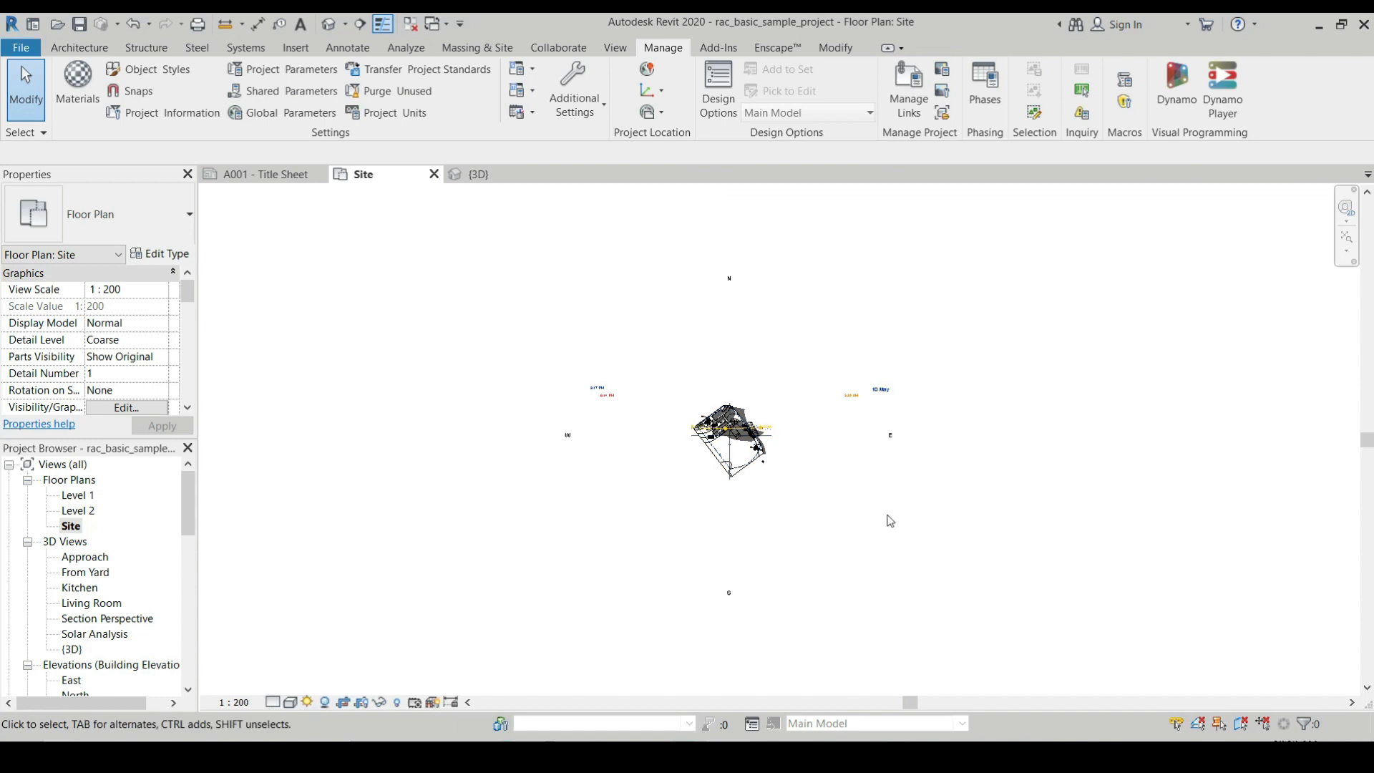
pyautogui.scroll(2, 764, 418)
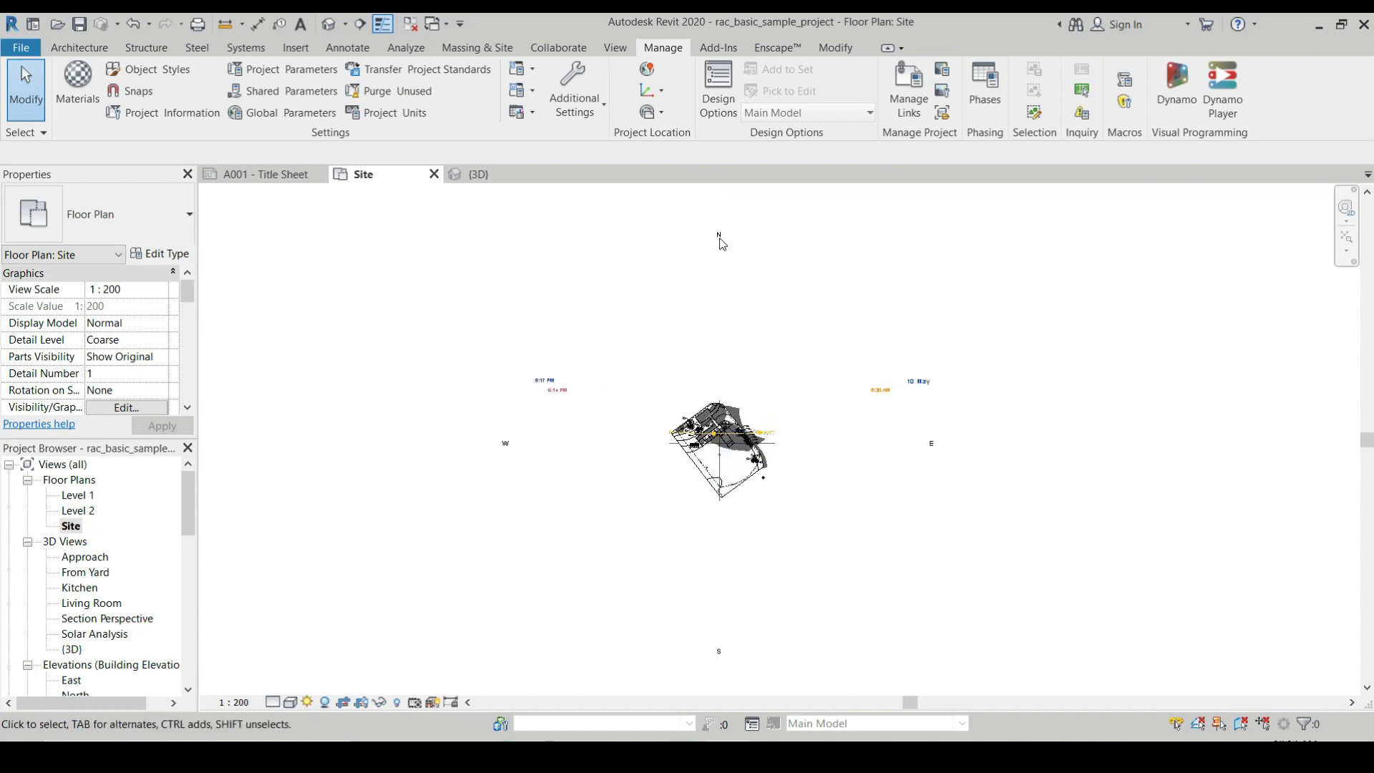
# Return to the default 3D view, orient it to the top, and examine the sun path around the house
pyautogui.click(478, 175)
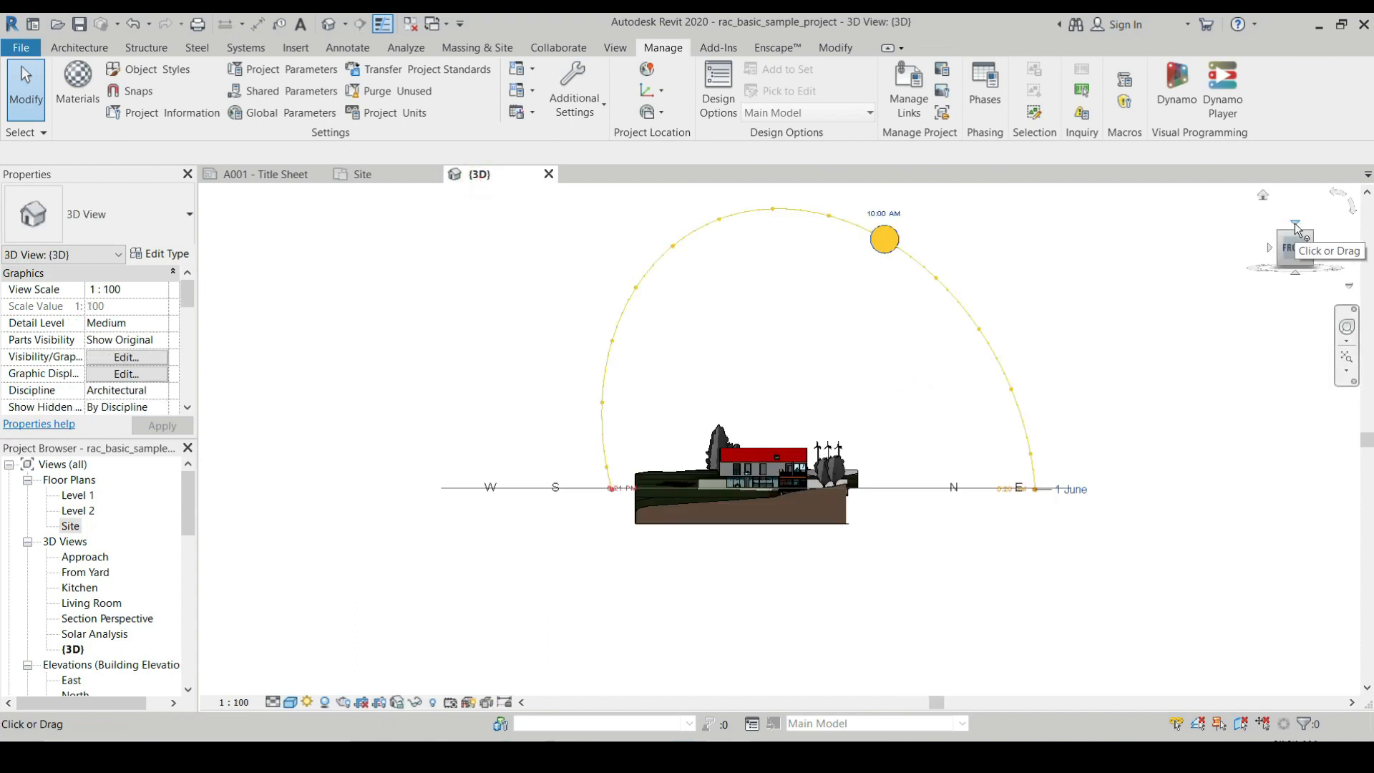
pyautogui.click(1295, 223)
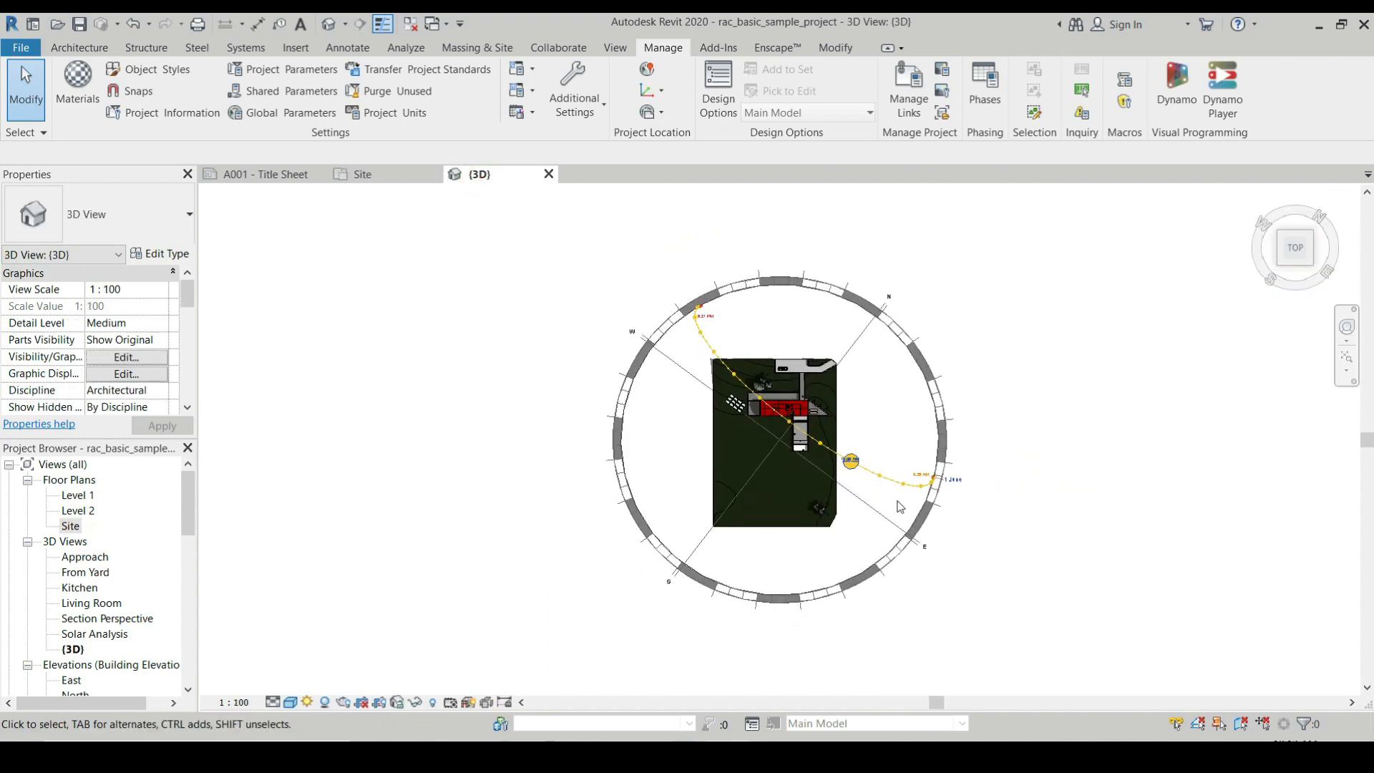
pyautogui.scroll(2, 879, 409)
pyautogui.scroll(-2, 724, 346)
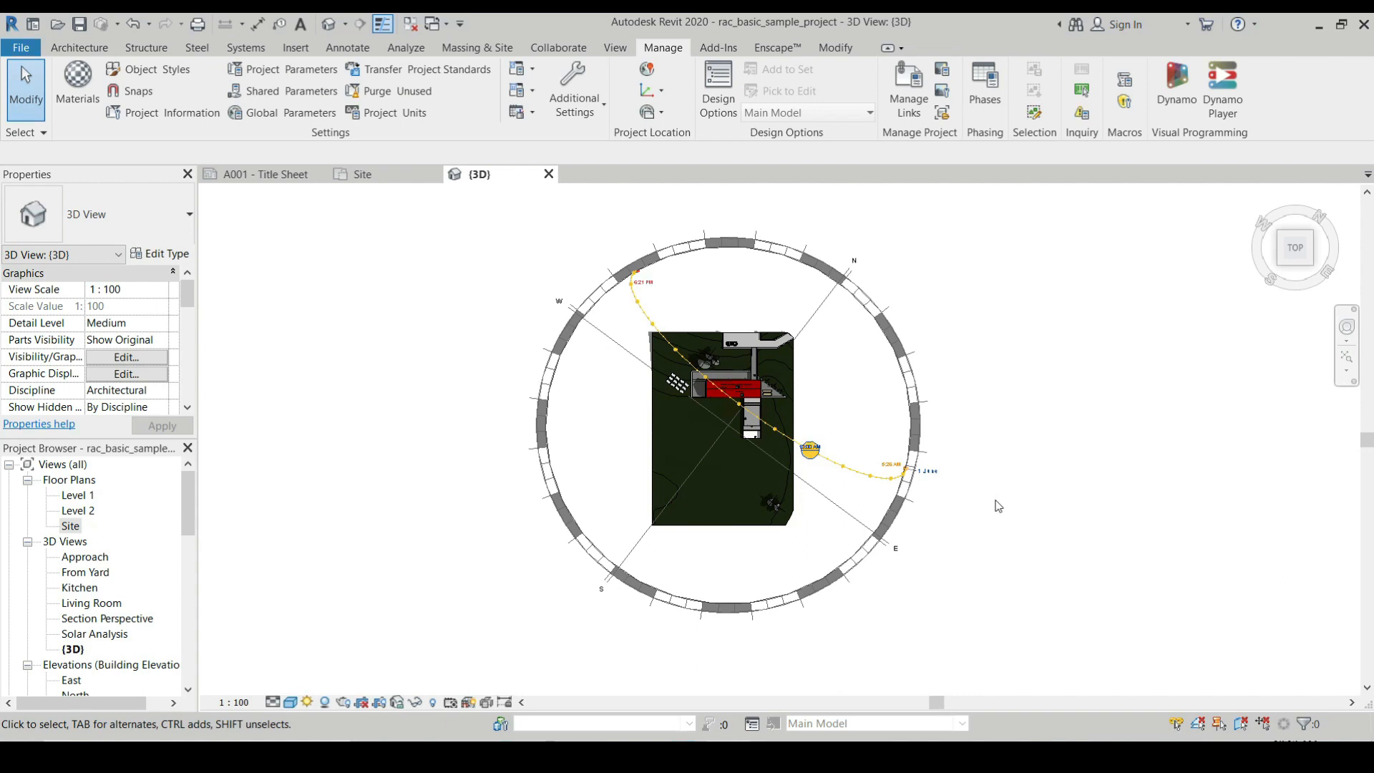
pyautogui.scroll(3, 829, 474)
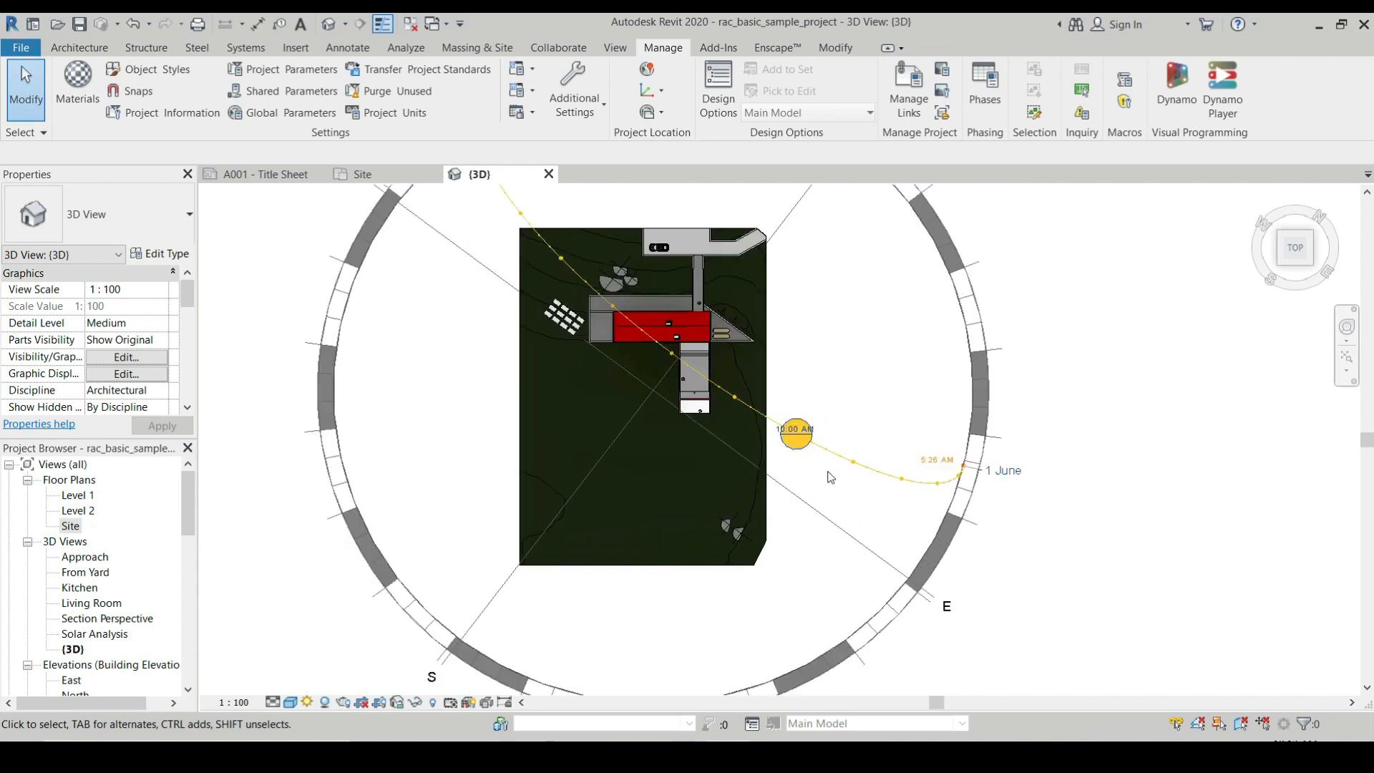
pyautogui.scroll(-3, 829, 474)
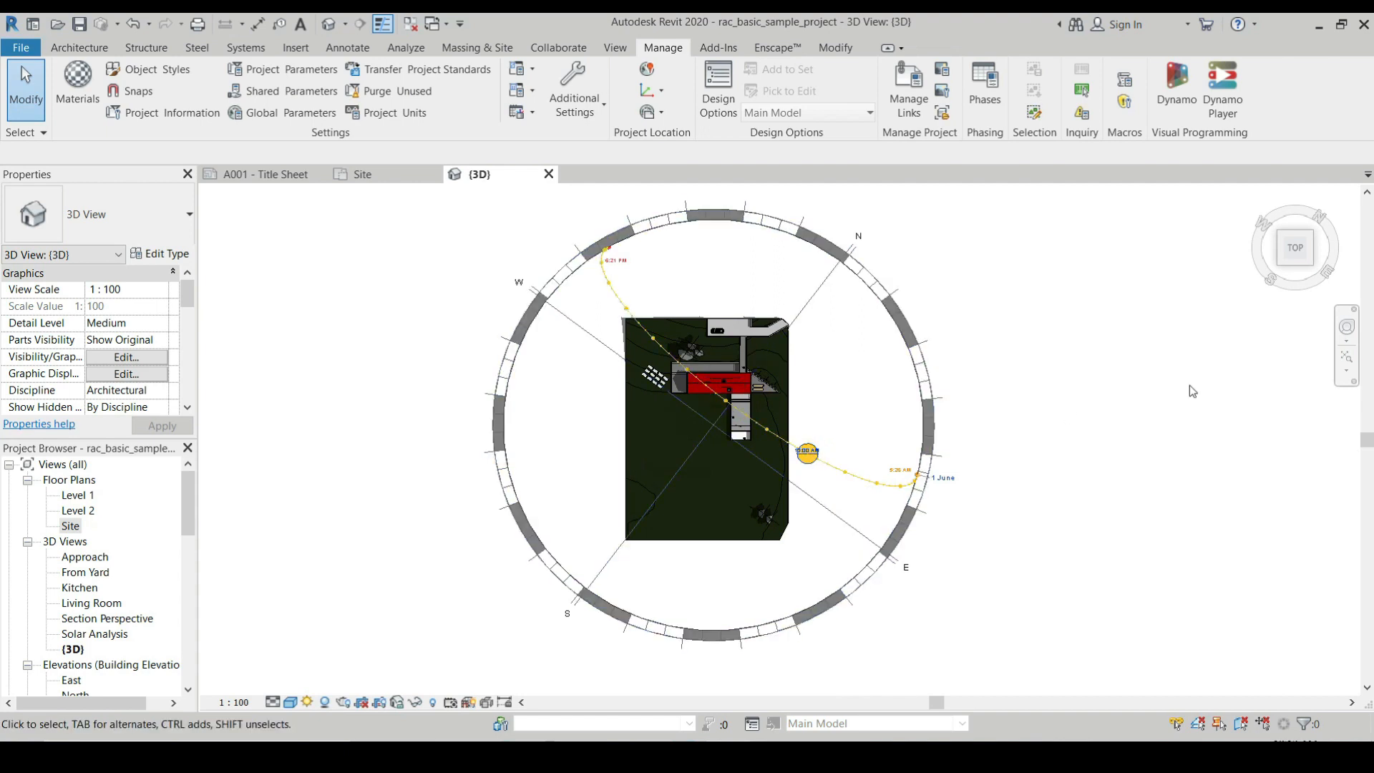
# Orient the 3D view to an isometric corner and set the sun's time on the path to 3:00 PM
pyautogui.click(1314, 271)
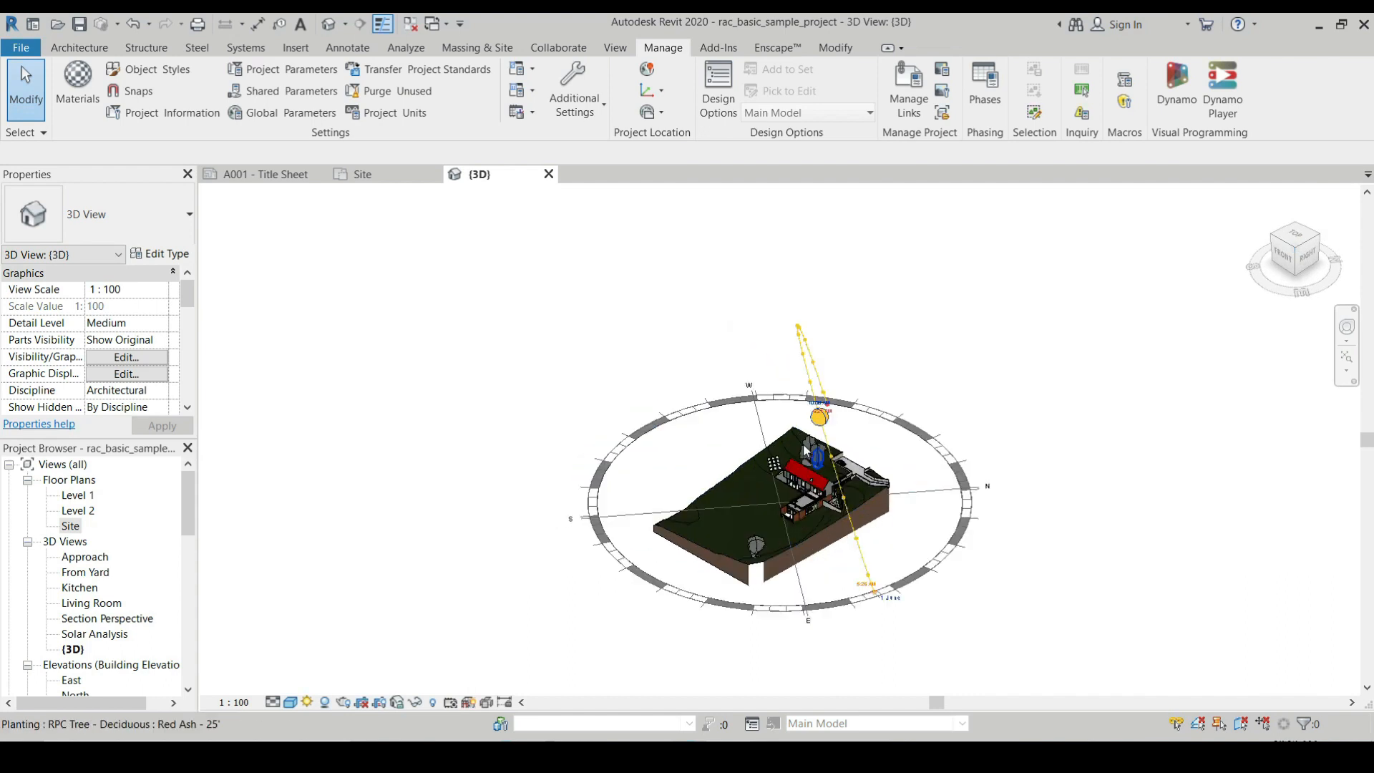
pyautogui.click(836, 432)
pyautogui.scroll(2, 832, 401)
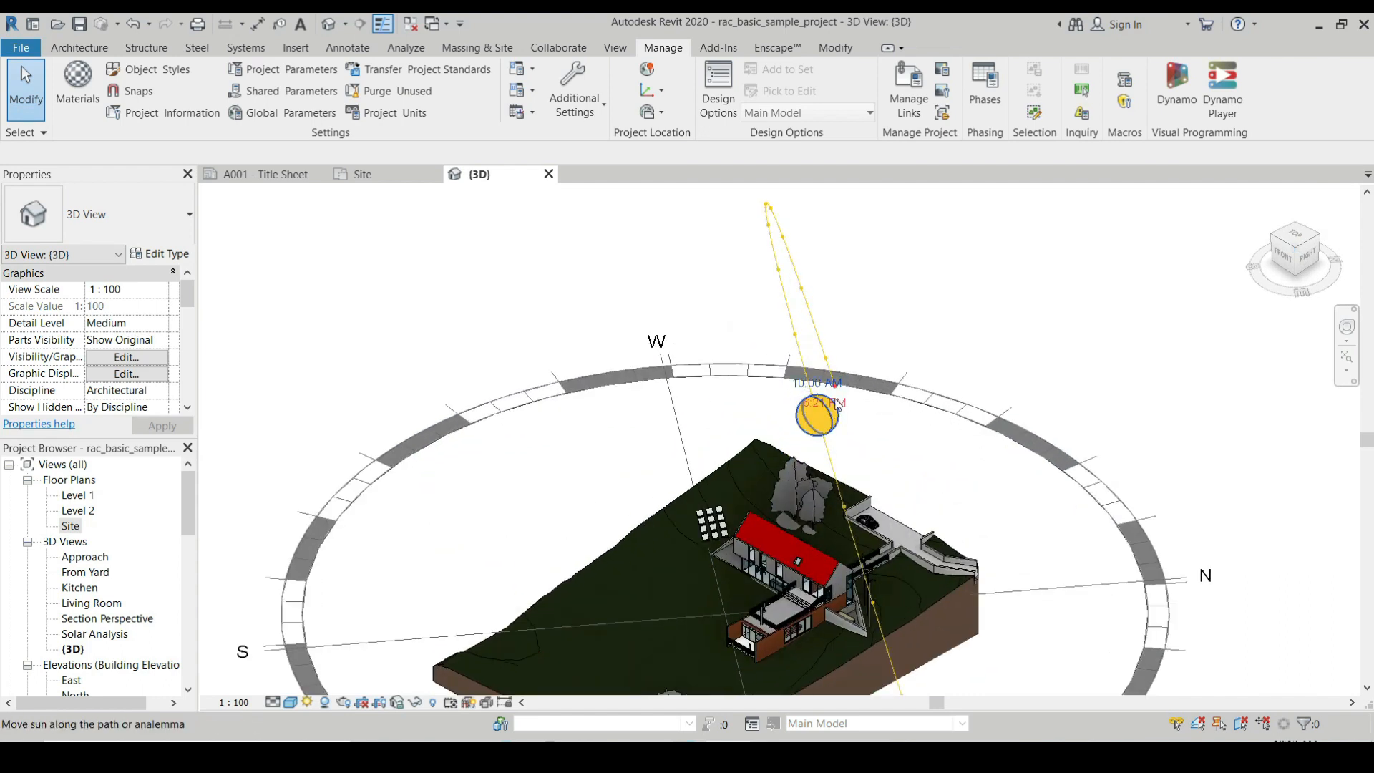
pyautogui.click(830, 394)
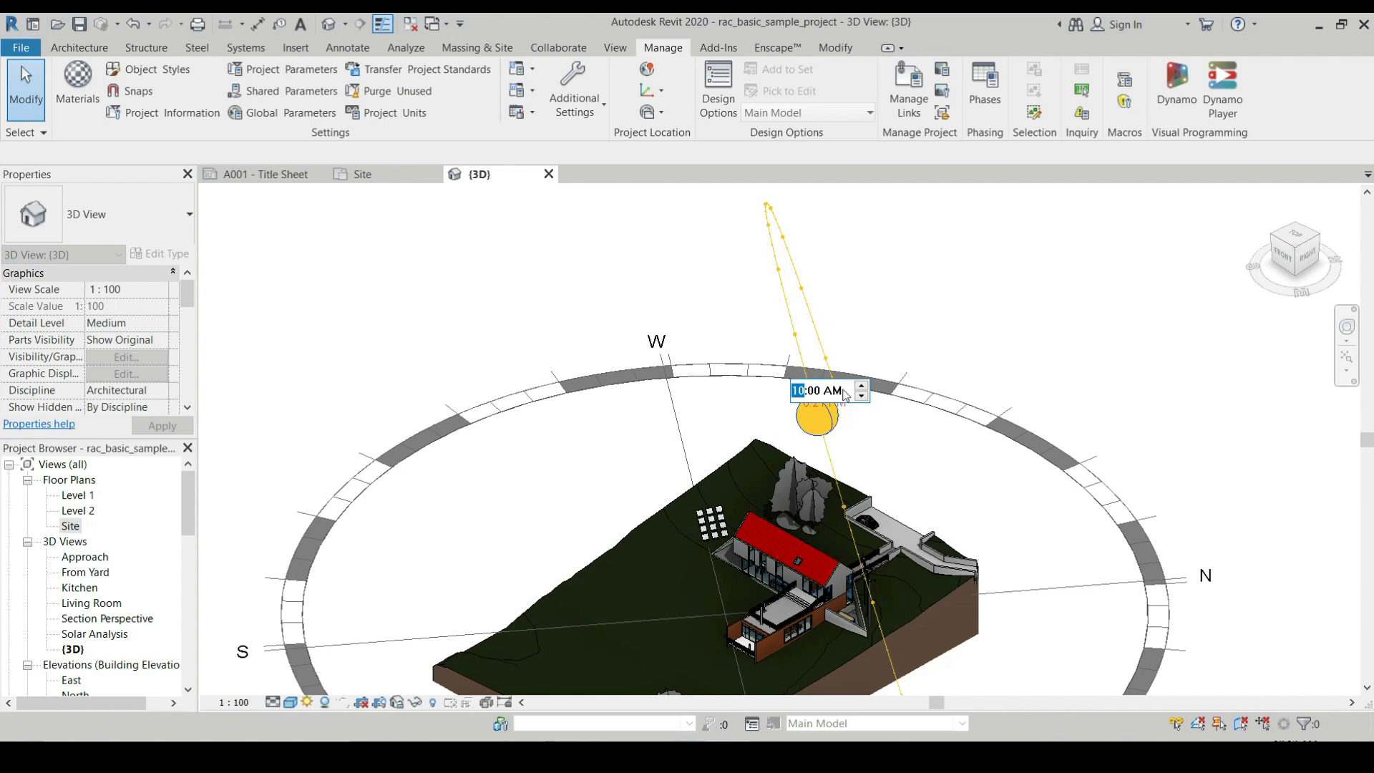
pyautogui.press('Right')
pyautogui.press('Left')
pyautogui.press('Right')
pyautogui.write('00')
pyautogui.press('Right')
pyautogui.click(973, 381)
pyautogui.scroll(-4, 860, 345)
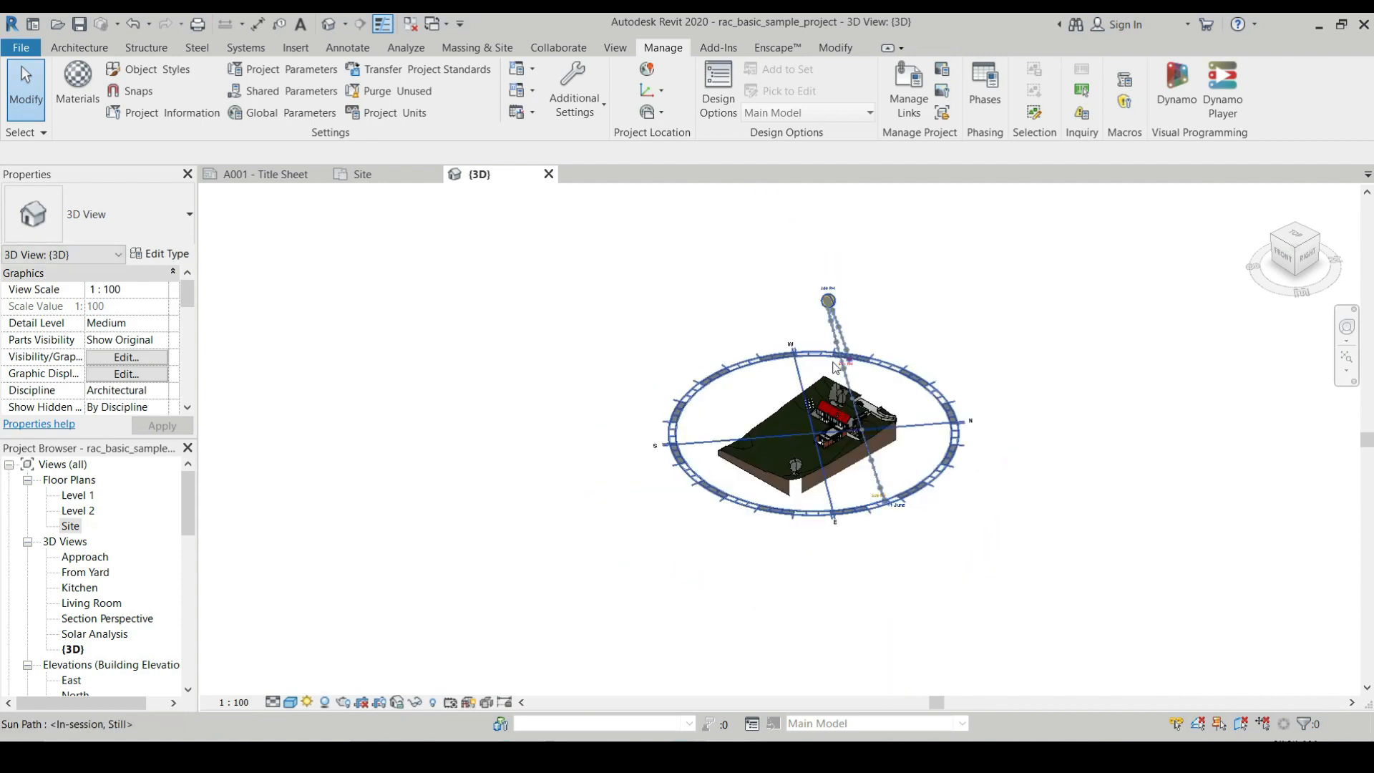
# Orbit to the back of the house and move the sun along its path to 10:00 AM on 18 April
pyautogui.moveTo(924, 432)
pyautogui.keyDown('shift'); pyautogui.mouseDown(button='middle')
pyautogui.moveTo(589, 482)
pyautogui.moveTo(703, 448)
pyautogui.moveTo(744, 452)
pyautogui.mouseUp(button='middle'); pyautogui.keyUp('shift')
pyautogui.keyDown('shift'); pyautogui.moveTo(871, 501); pyautogui.dragTo(958, 468, button='middle'); pyautogui.keyUp('shift')
pyautogui.scroll(5, 905, 379)
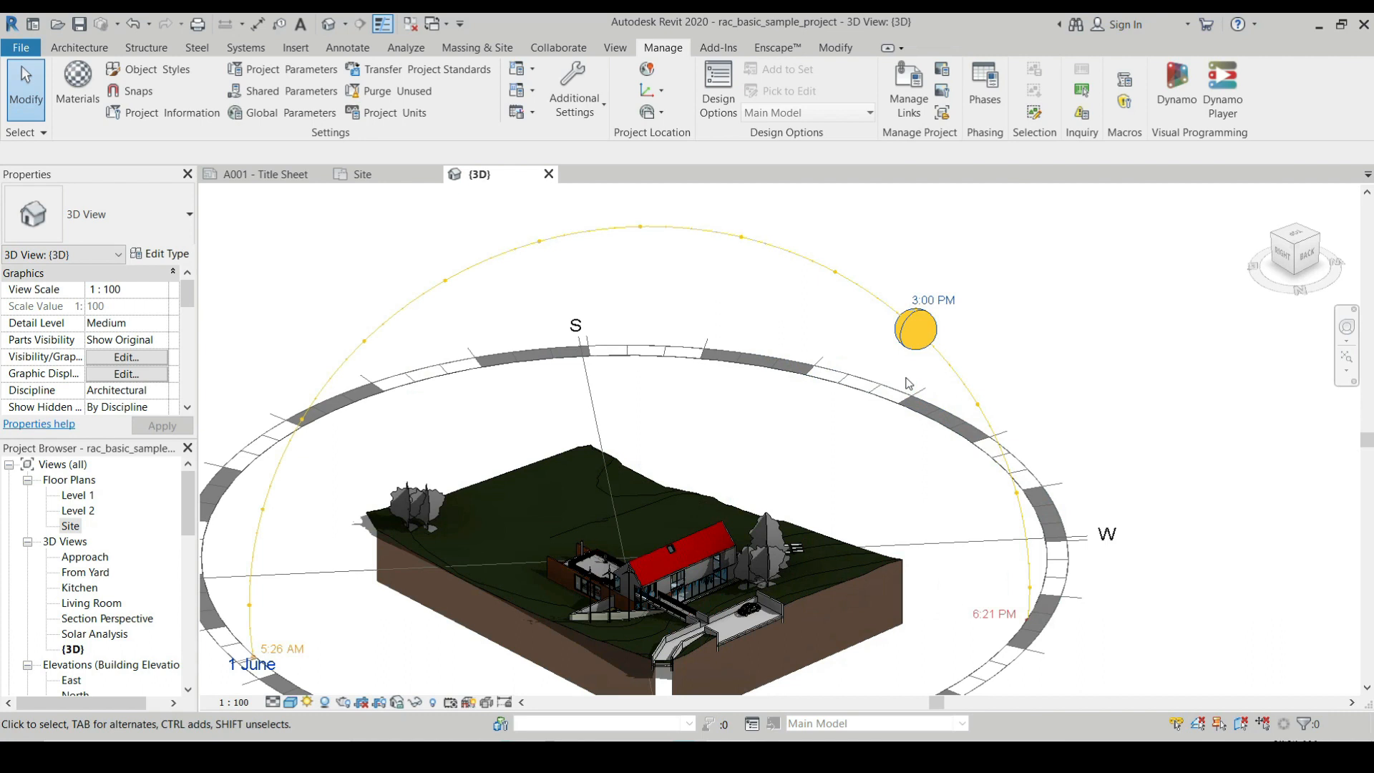
pyautogui.scroll(-3, 945, 293)
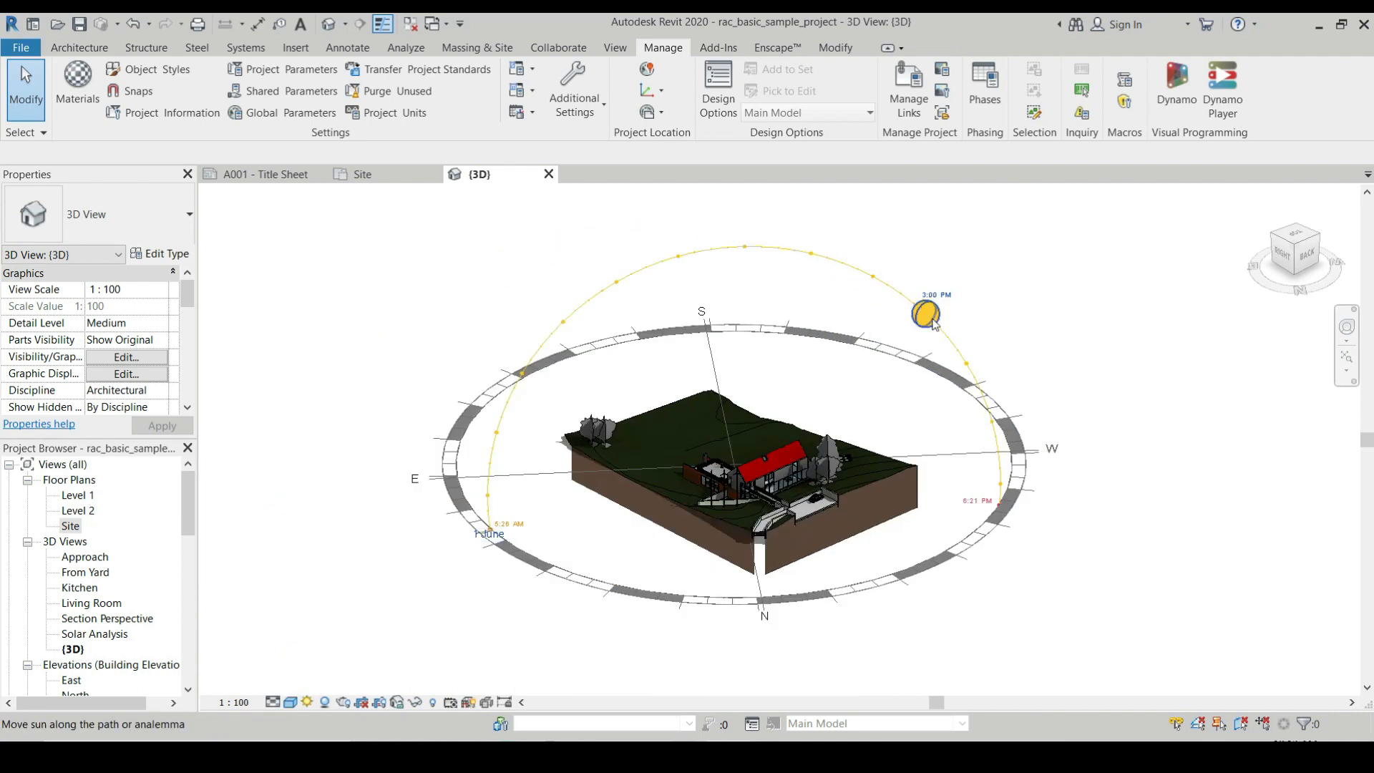
pyautogui.moveTo(928, 323); pyautogui.dragTo(616, 282)
pyautogui.keyDown('shift'); pyautogui.moveTo(972, 419); pyautogui.dragTo(777, 252, button='middle'); pyautogui.keyUp('shift')
pyautogui.moveTo(775, 250); pyautogui.dragTo(884, 365)
pyautogui.keyDown('shift'); pyautogui.moveTo(888, 371); pyautogui.dragTo(938, 453, button='middle'); pyautogui.keyUp('shift')
pyautogui.scroll(2, 852, 331)
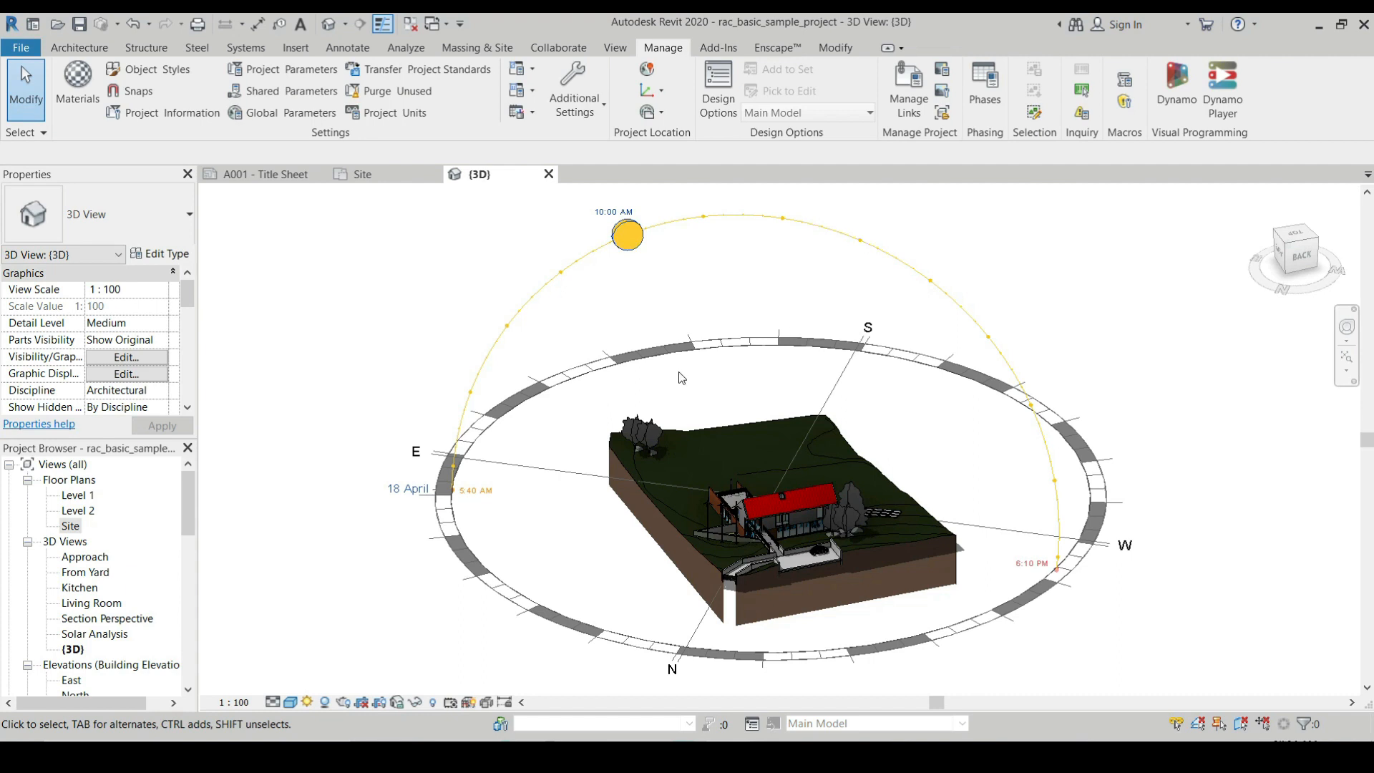
# Open the sun settings and review the project location definition for Manila, Philippines, without changing it
pyautogui.click(309, 702)
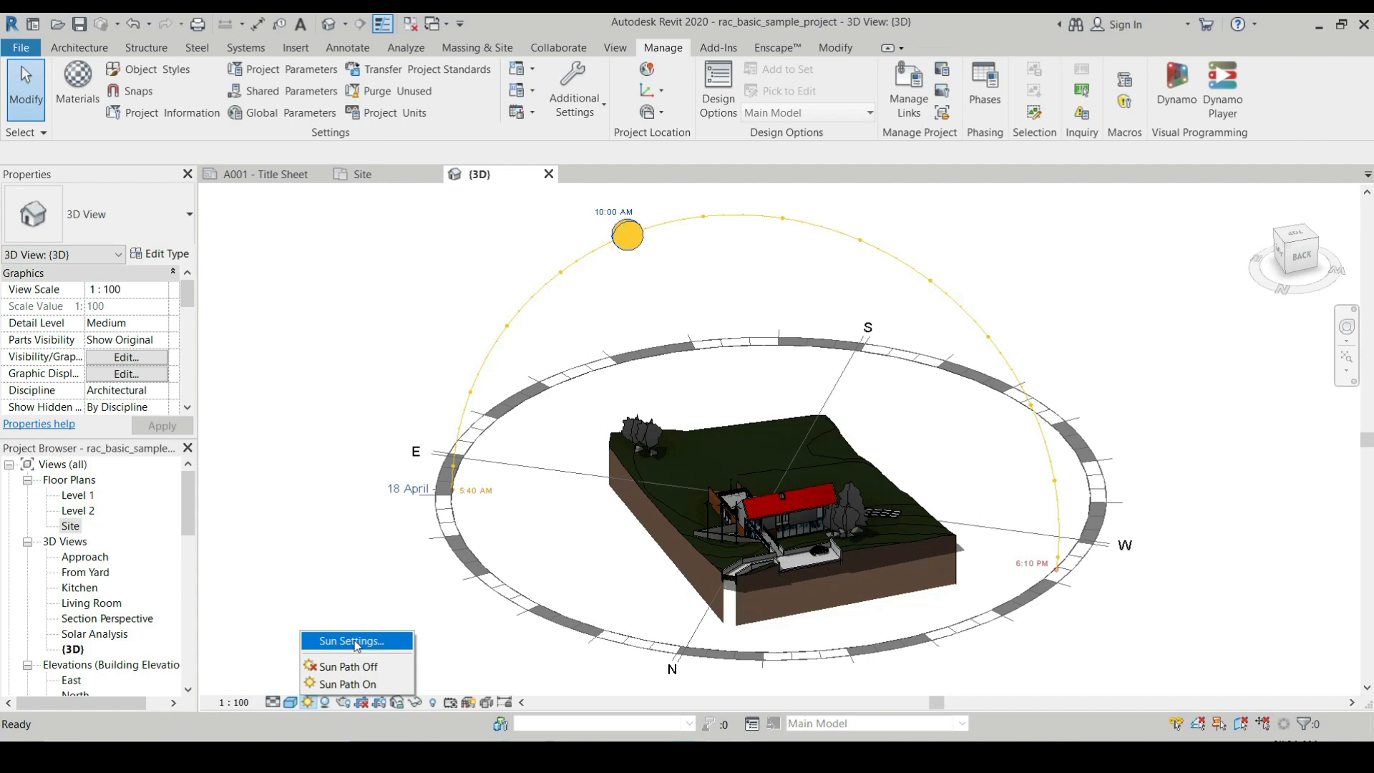
pyautogui.click(356, 641)
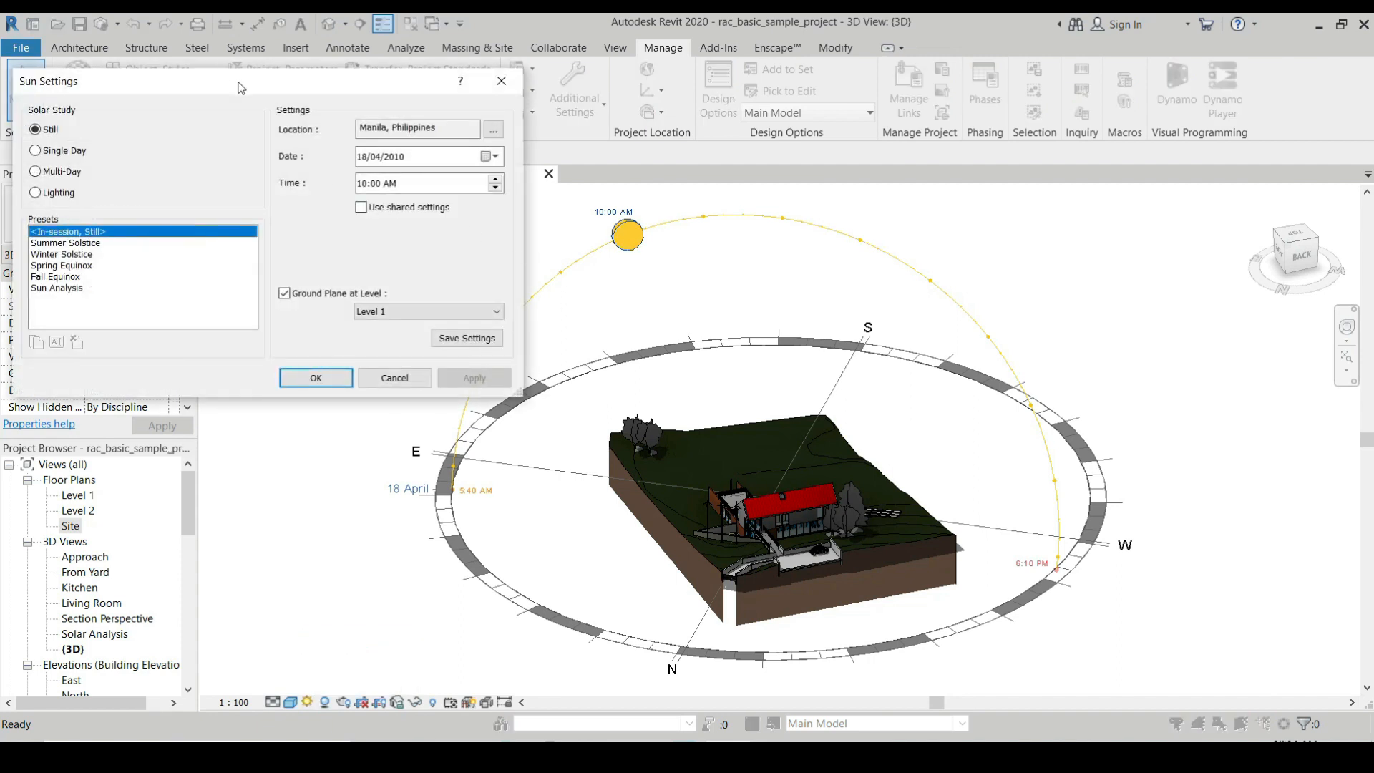
pyautogui.moveTo(240, 88); pyautogui.dragTo(275, 72)
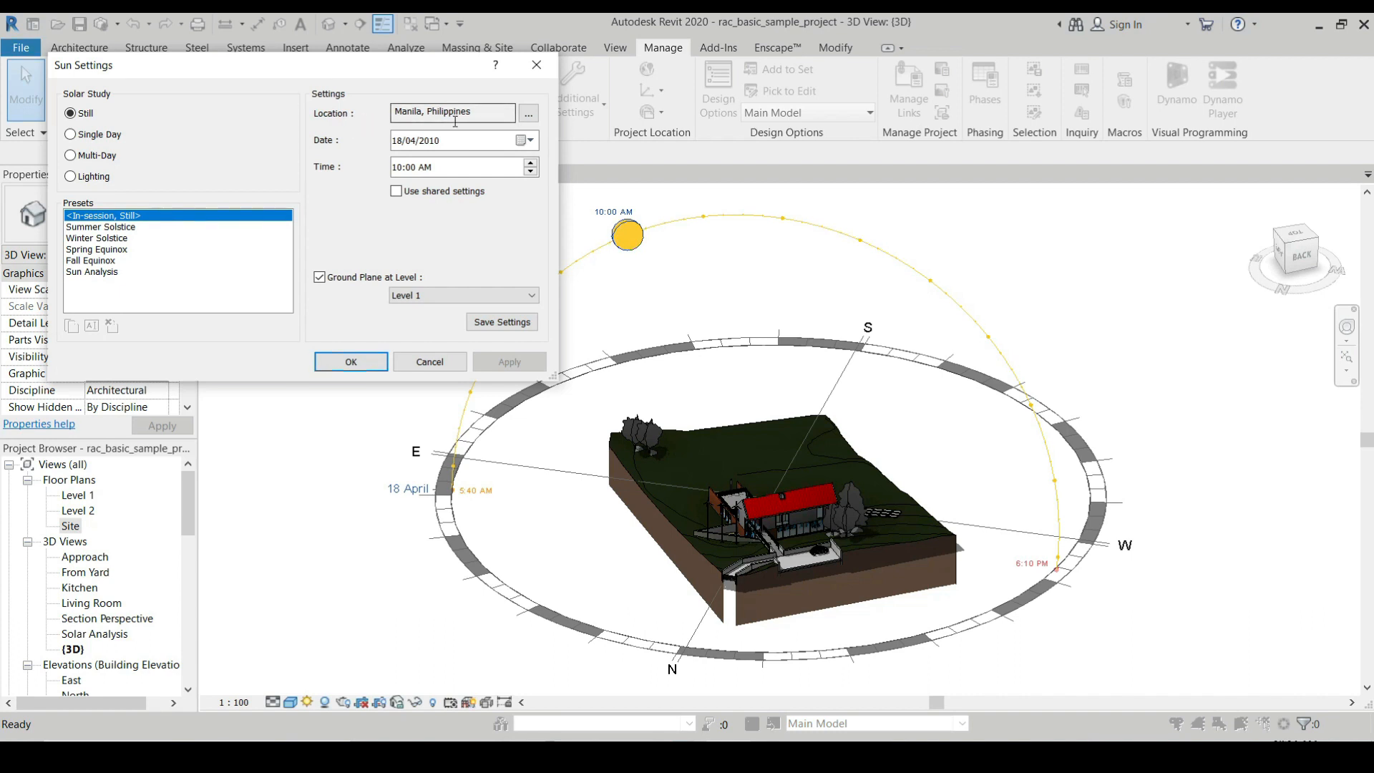
pyautogui.click(531, 117)
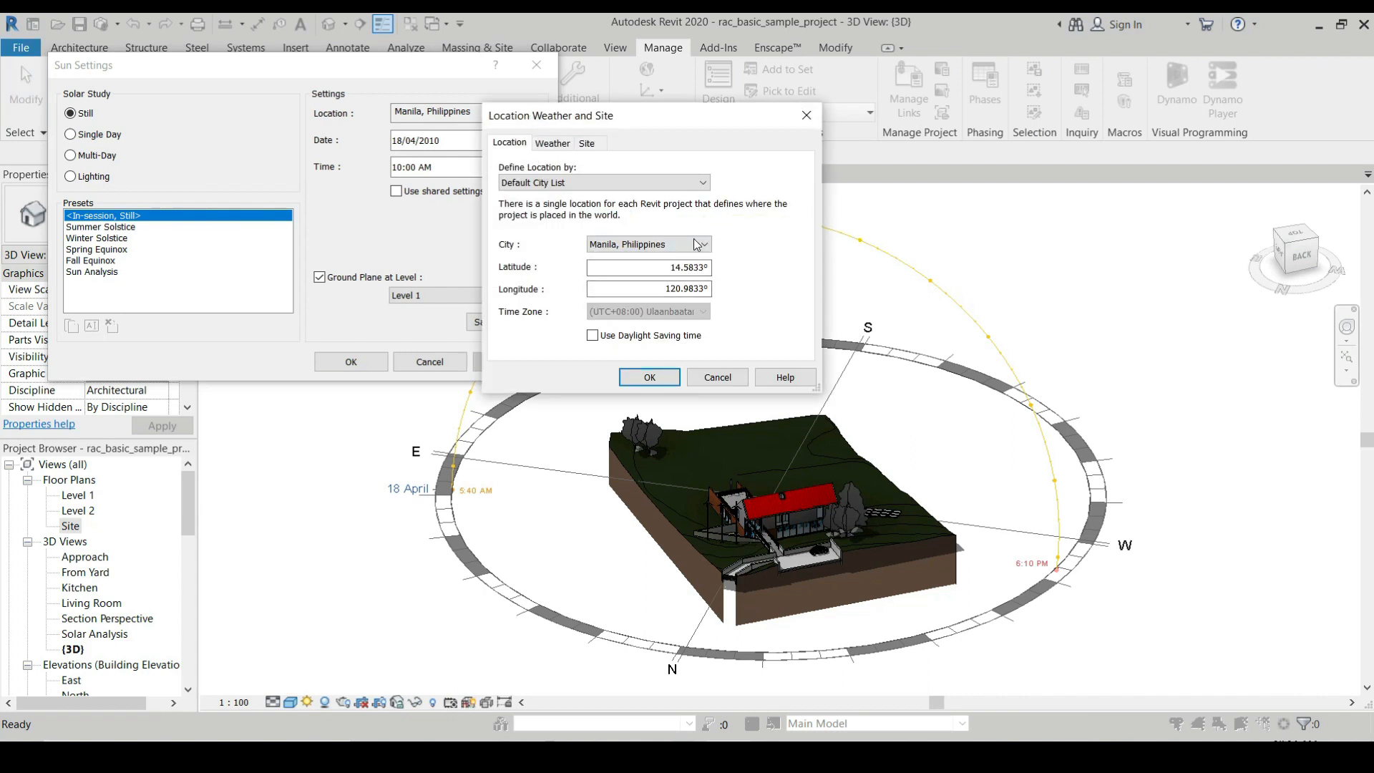
pyautogui.click(717, 377)
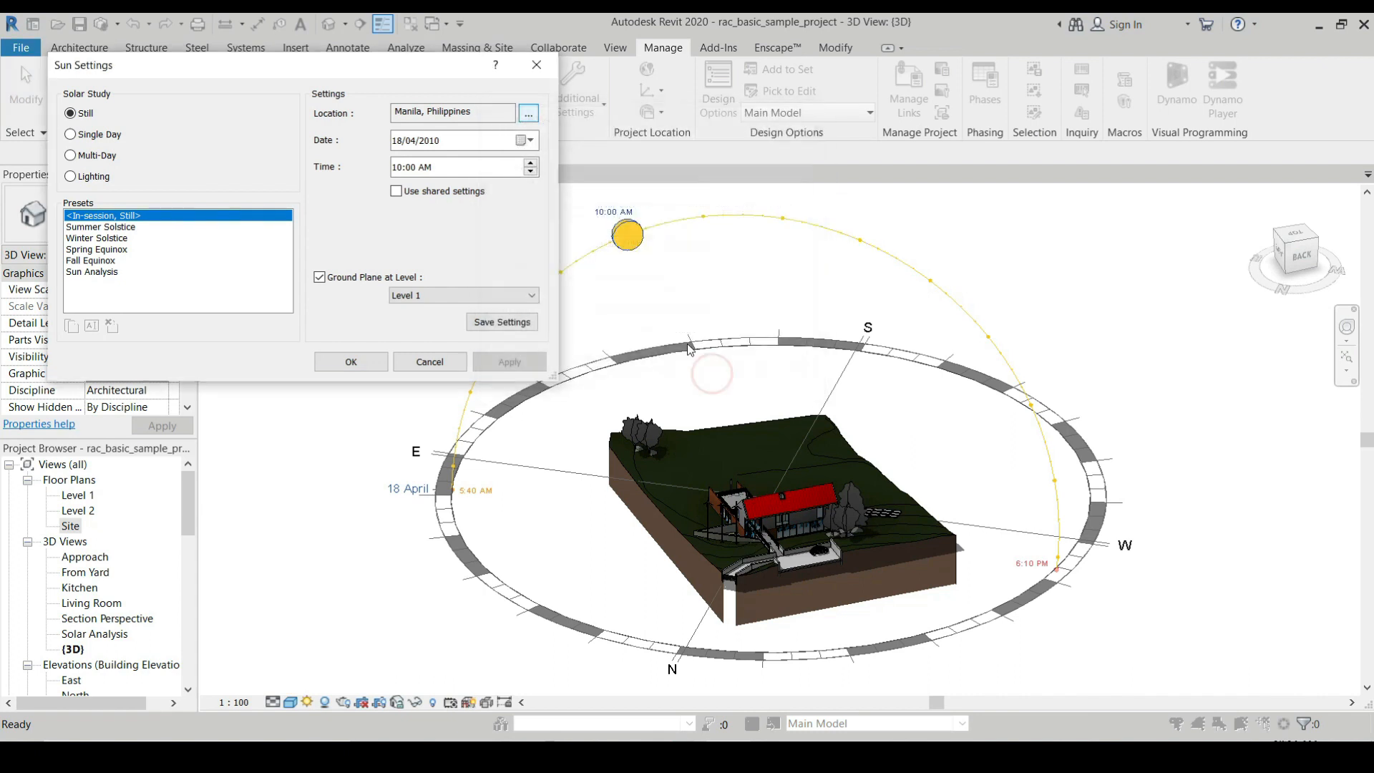
pyautogui.moveTo(246, 74); pyautogui.dragTo(326, 98)
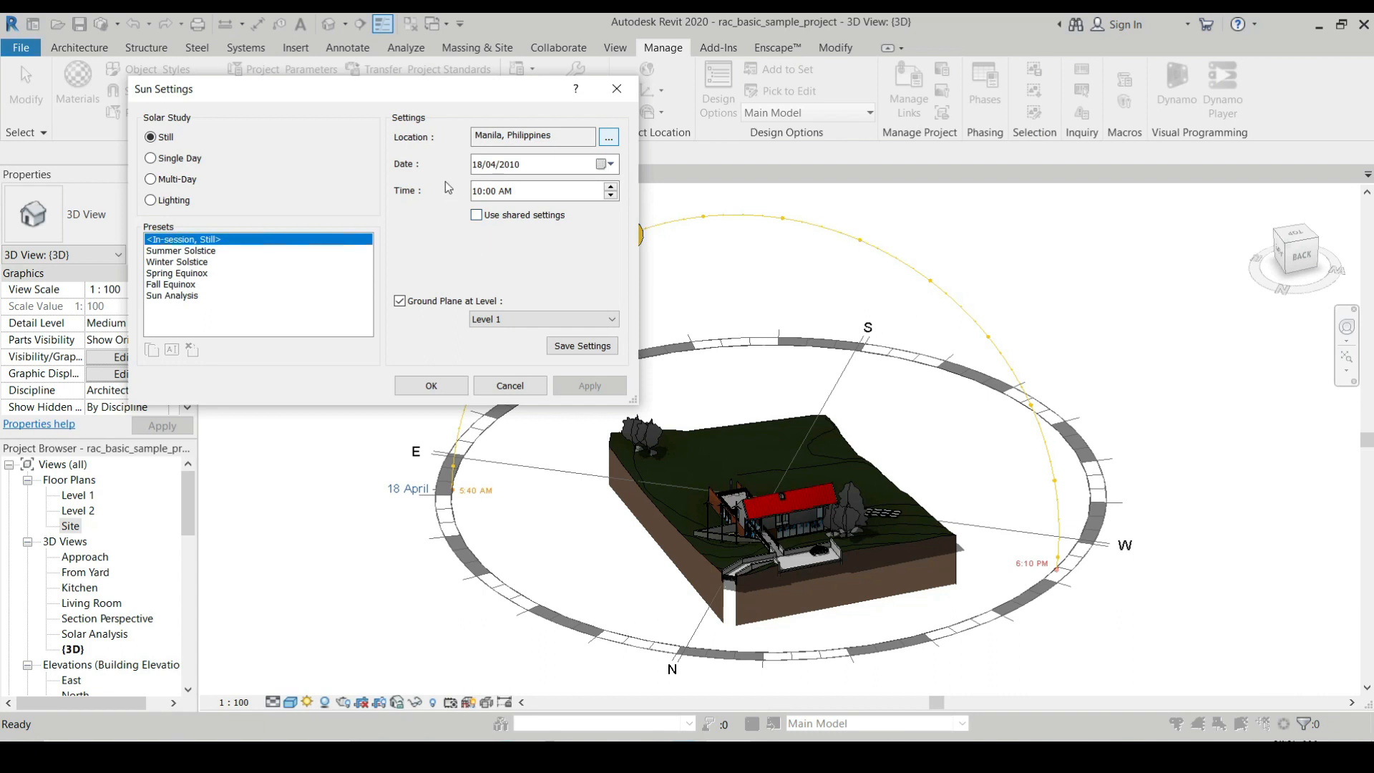
# Set the still solar study's time to 6:00 AM and apply it to the 3D view
pyautogui.click(519, 171)
pyautogui.click(532, 192)
pyautogui.click(531, 190)
pyautogui.click(480, 191)
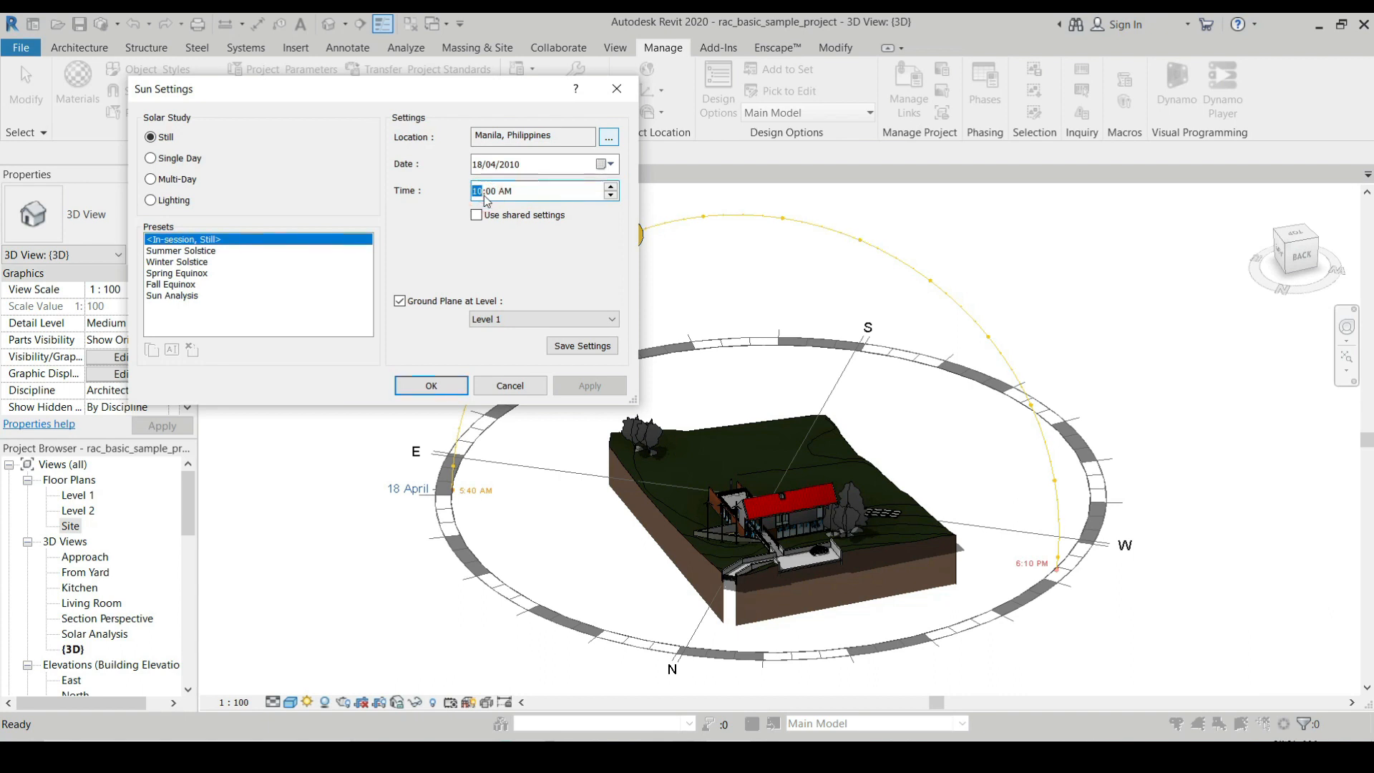
pyautogui.click(584, 234)
pyautogui.moveTo(414, 98); pyautogui.dragTo(156, 87)
pyautogui.click(288, 149)
pyautogui.click(331, 376)
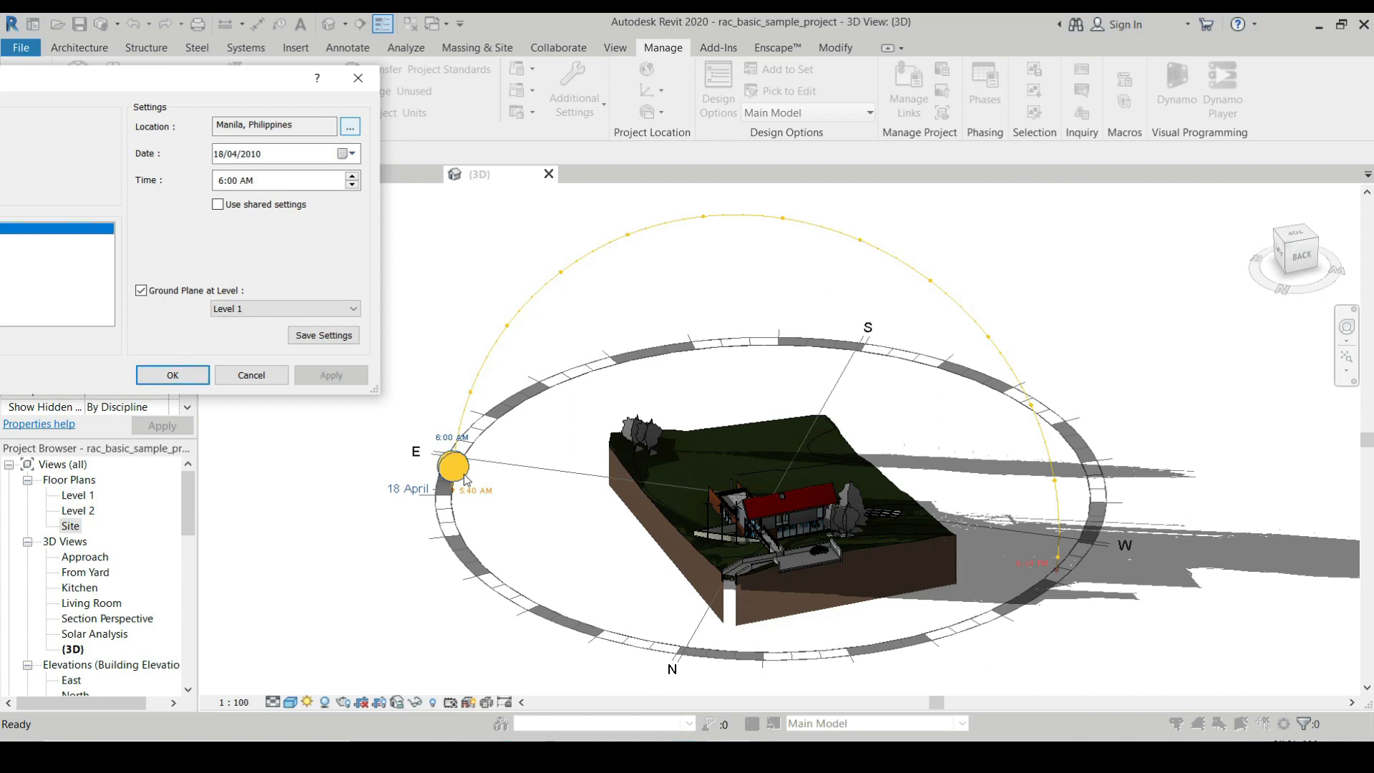
# Inspect the date calendar of the still solar study and close it without picking another day
pyautogui.moveTo(186, 84); pyautogui.dragTo(338, 56)
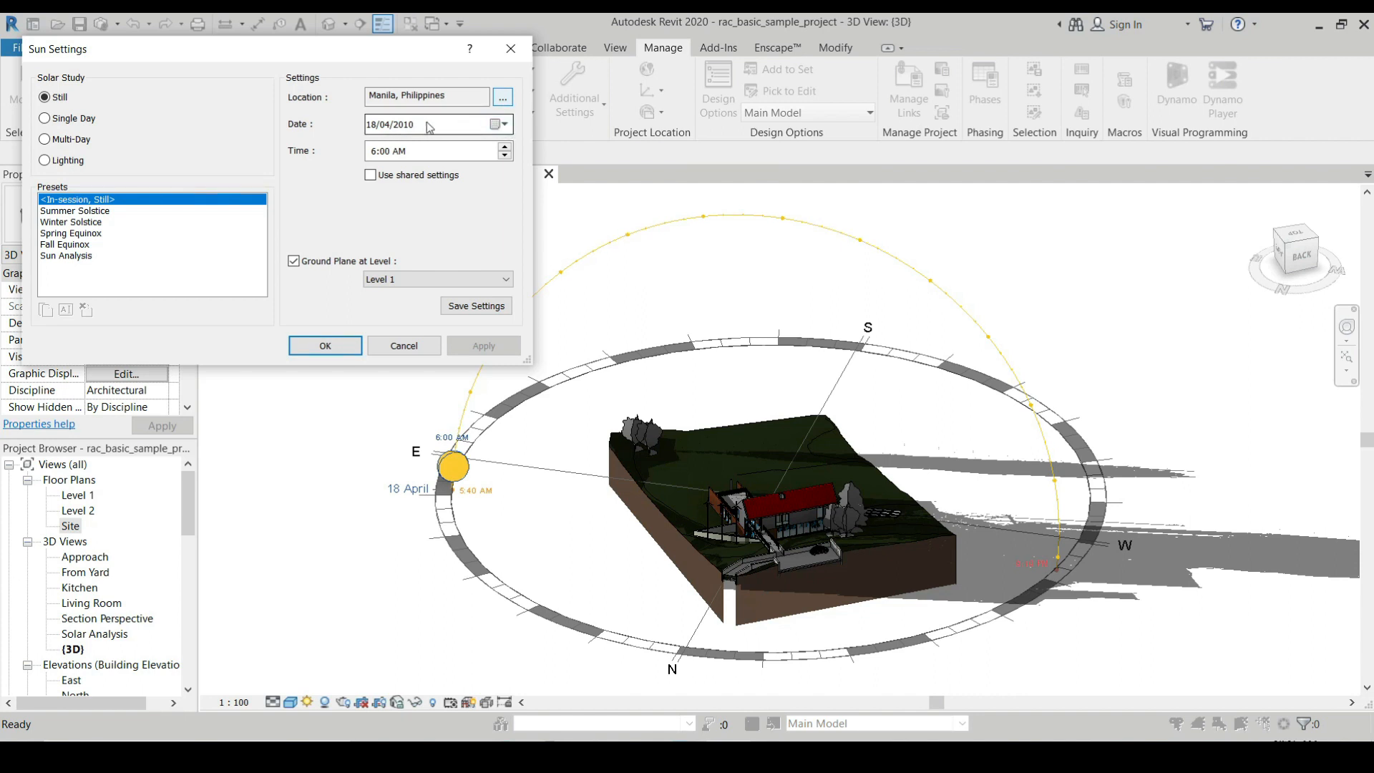
pyautogui.click(503, 124)
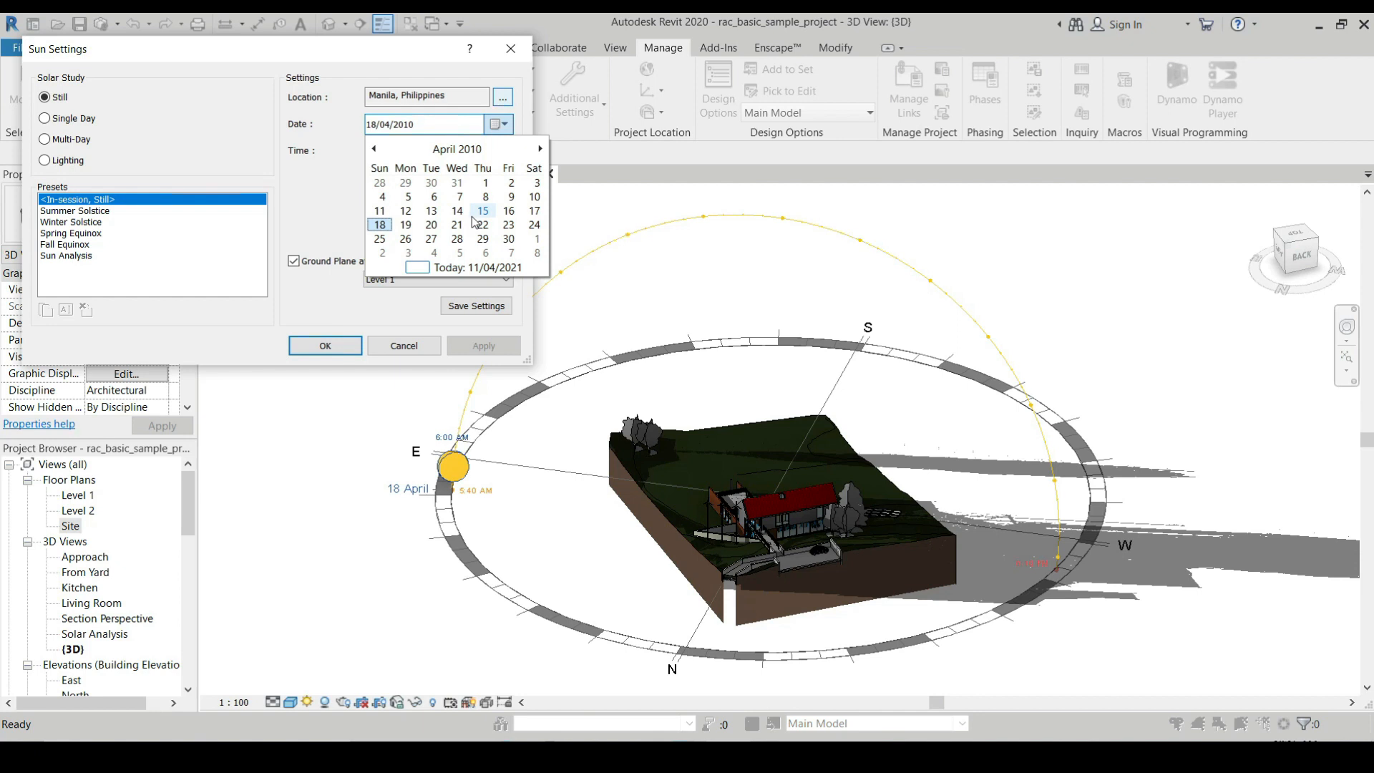
pyautogui.click(344, 258)
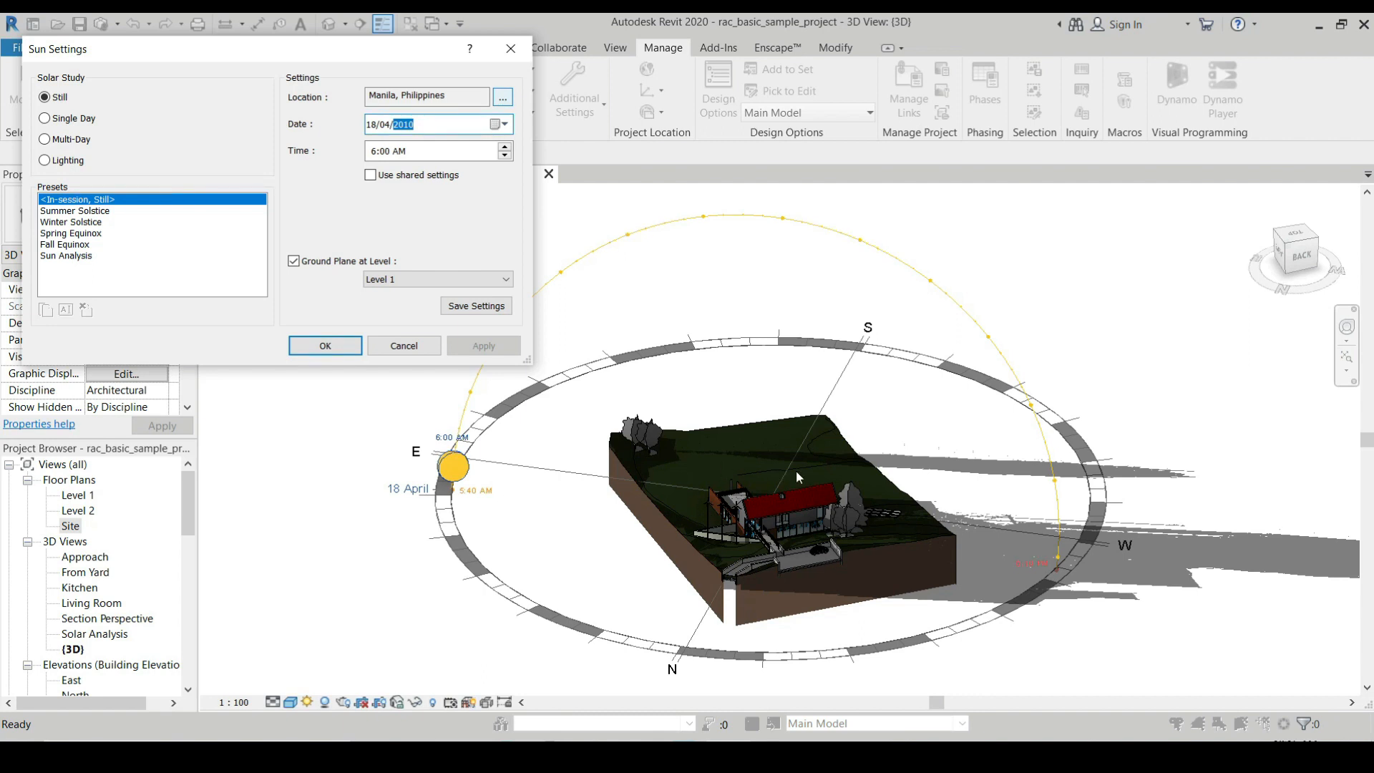
# Try Level 2 as the ground plane for the still study, apply it, and set the ground plane back to Level 1
pyautogui.click(484, 281)
pyautogui.click(472, 305)
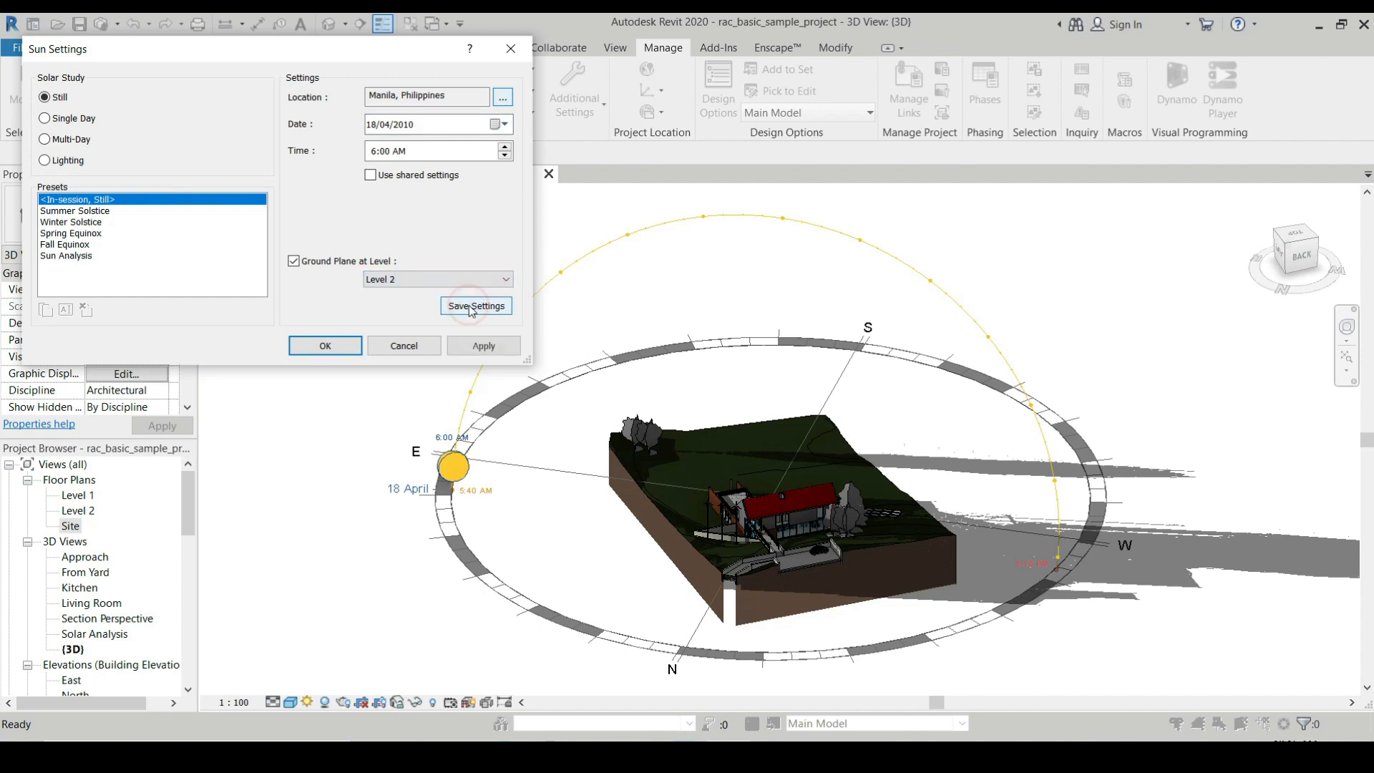
pyautogui.click(515, 350)
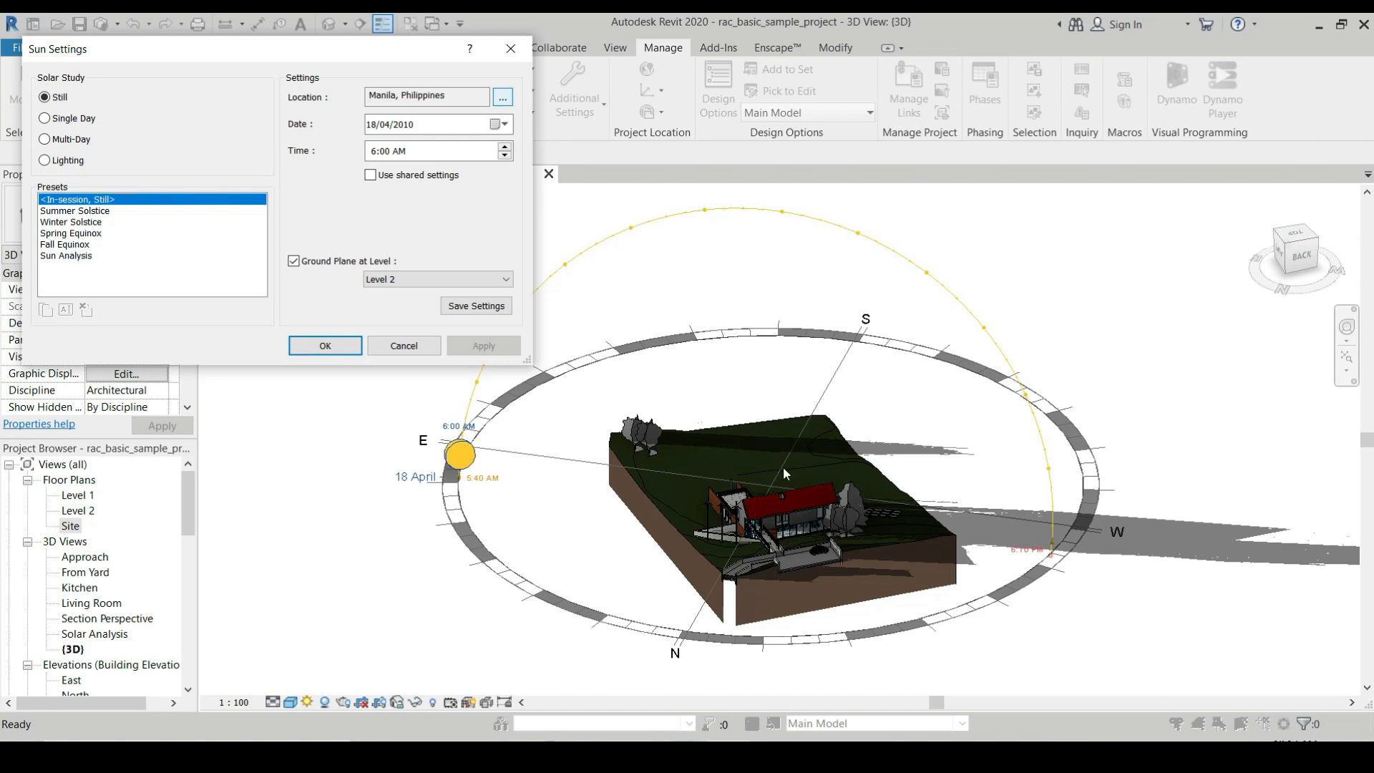
pyautogui.click(424, 278)
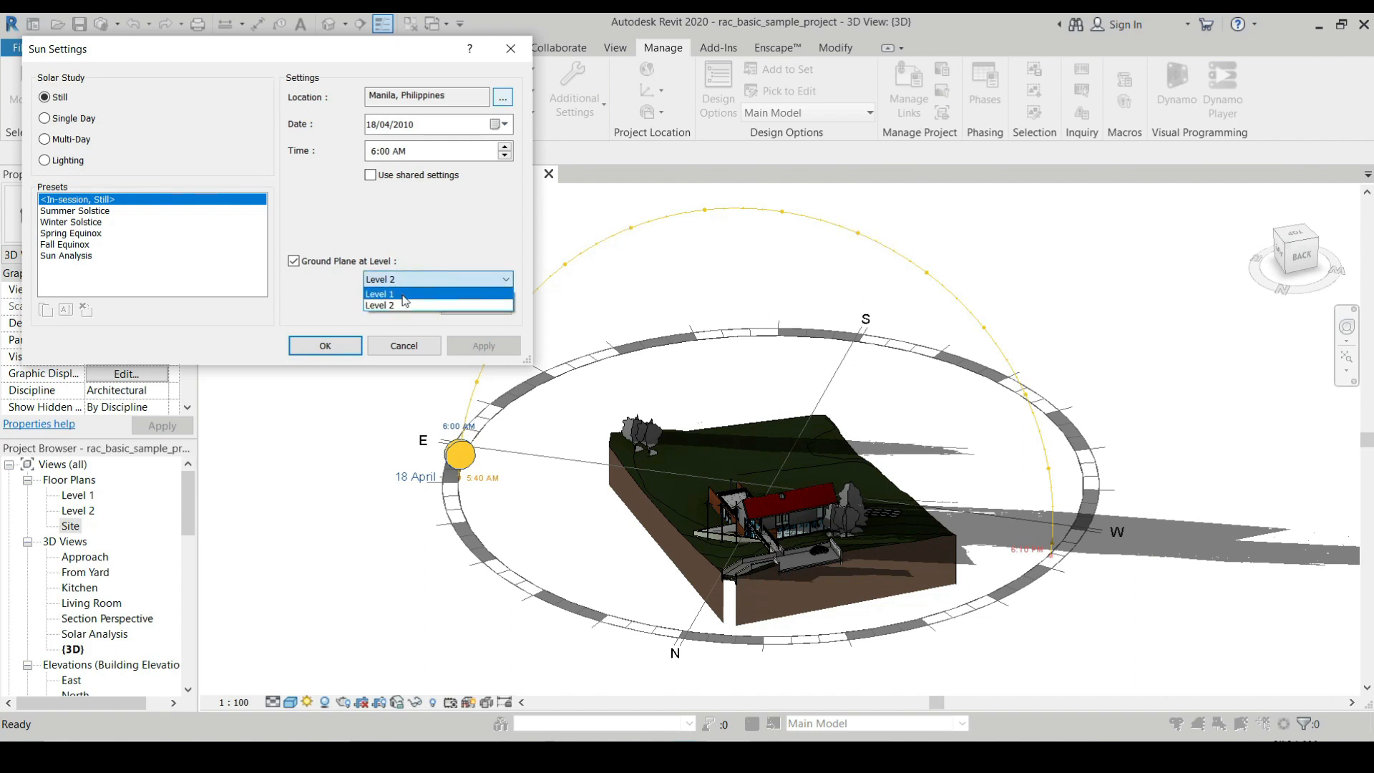
pyautogui.click(405, 294)
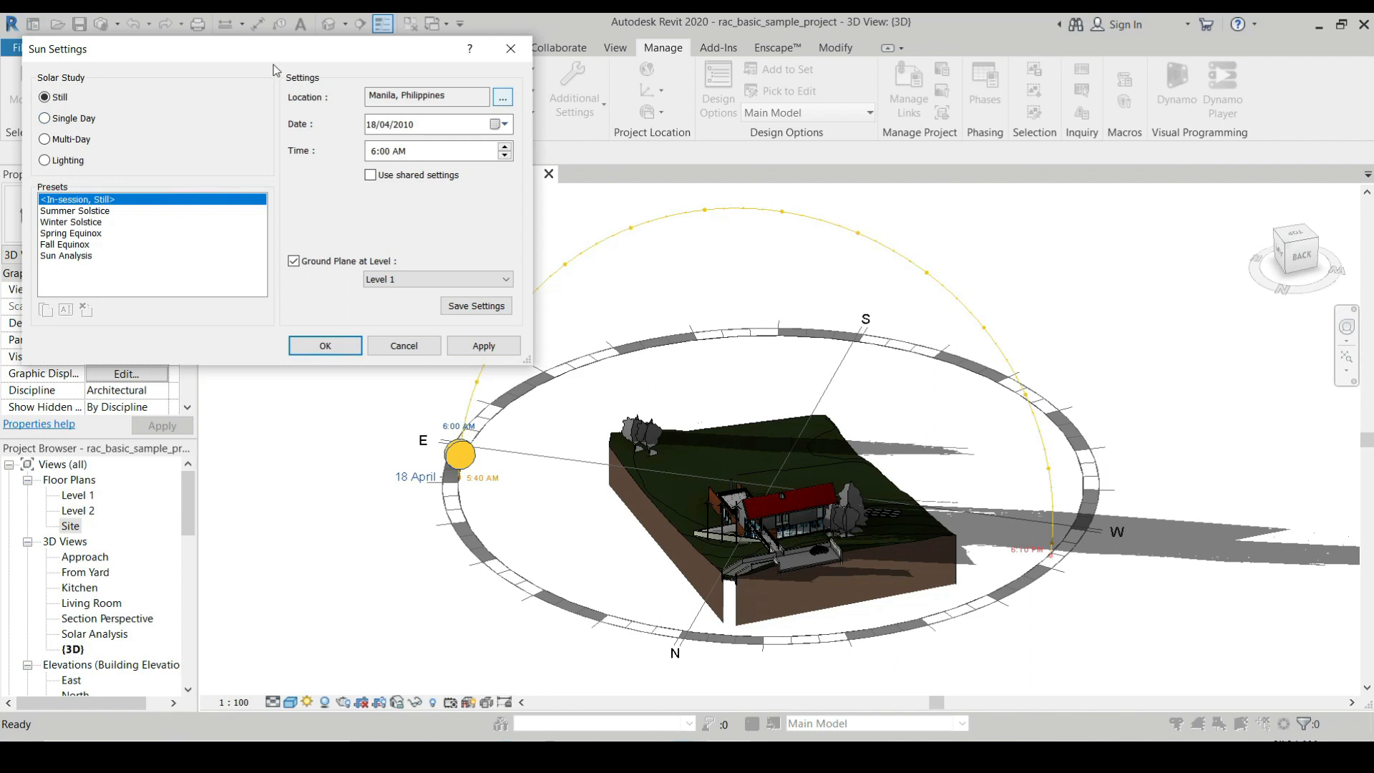
# Switch the solar study to Single Day and set its time range from 6:14 AM to 6:14 PM
pyautogui.click(86, 123)
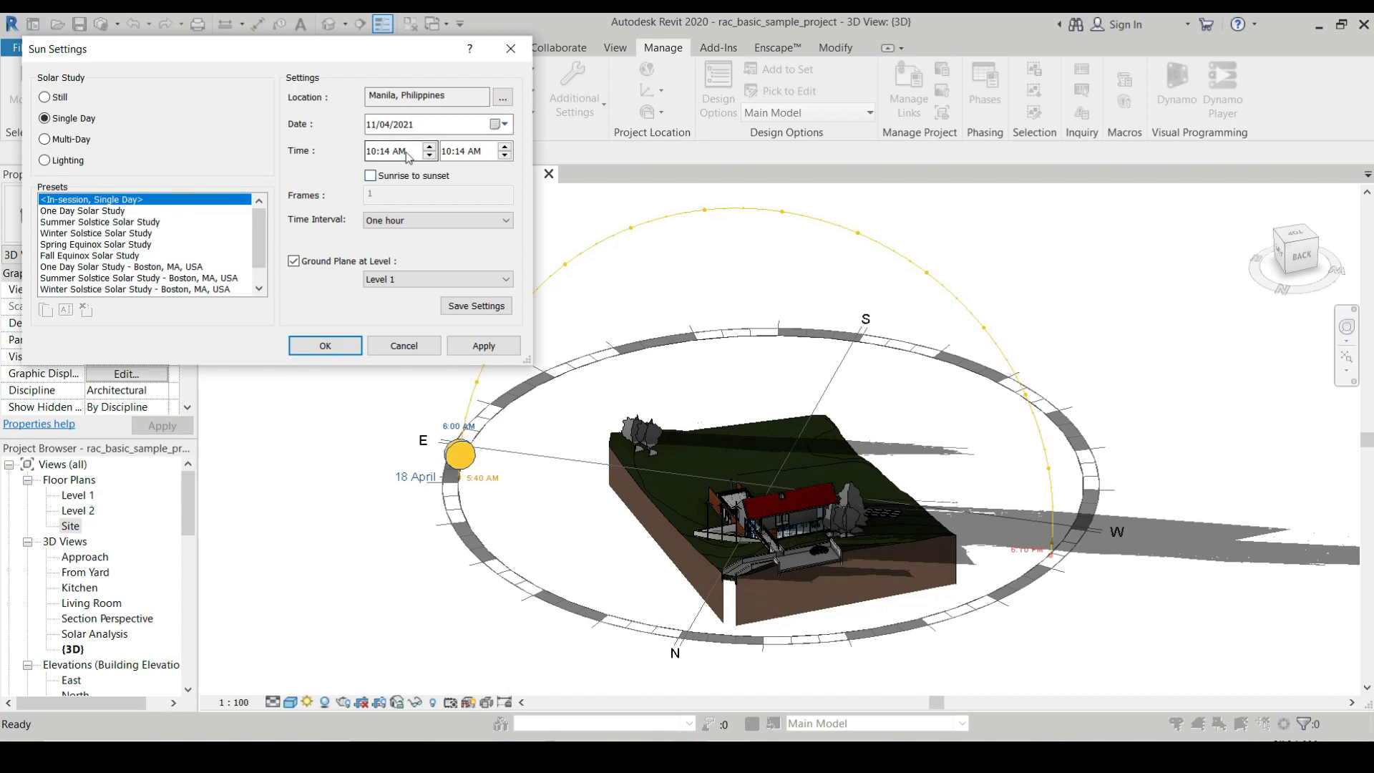
pyautogui.click(394, 151)
pyautogui.click(450, 151)
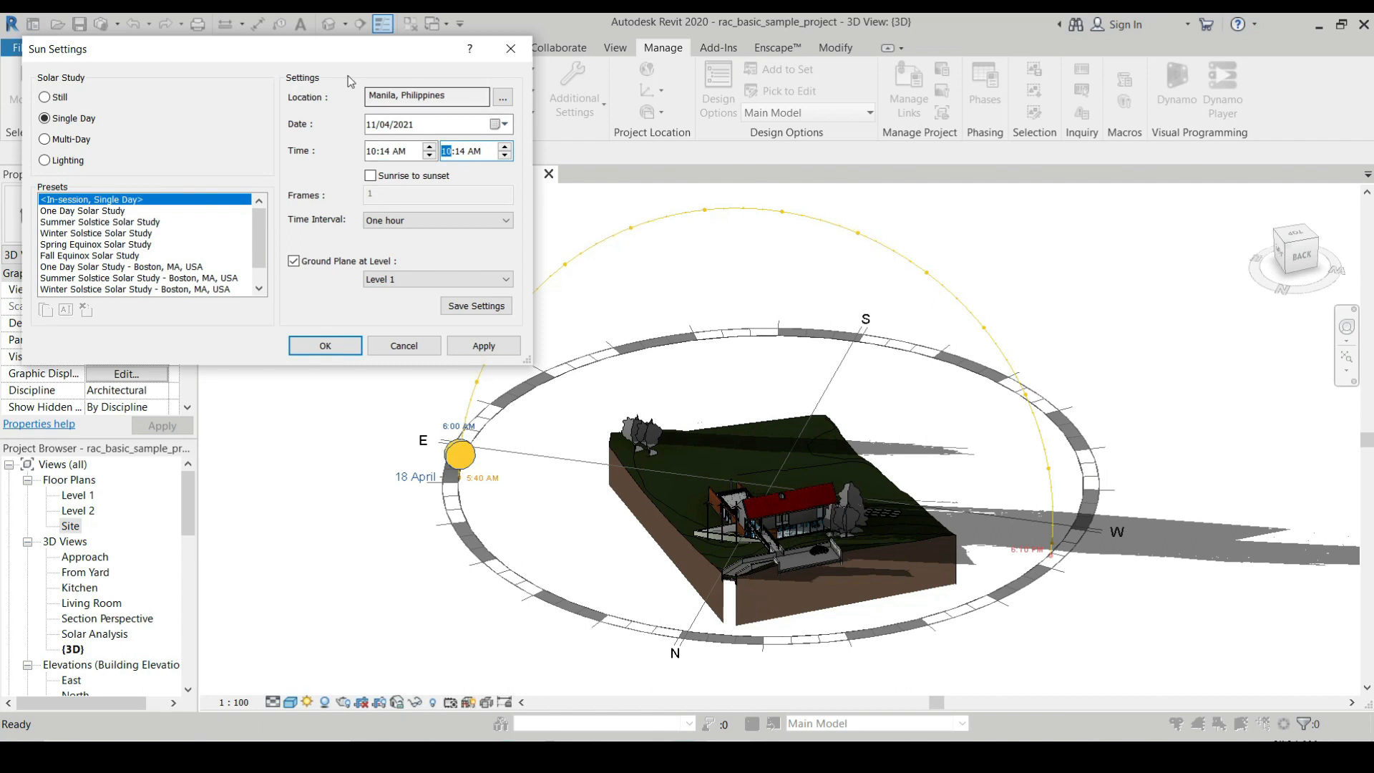
pyautogui.moveTo(349, 55); pyautogui.dragTo(379, 72)
pyautogui.click(481, 169)
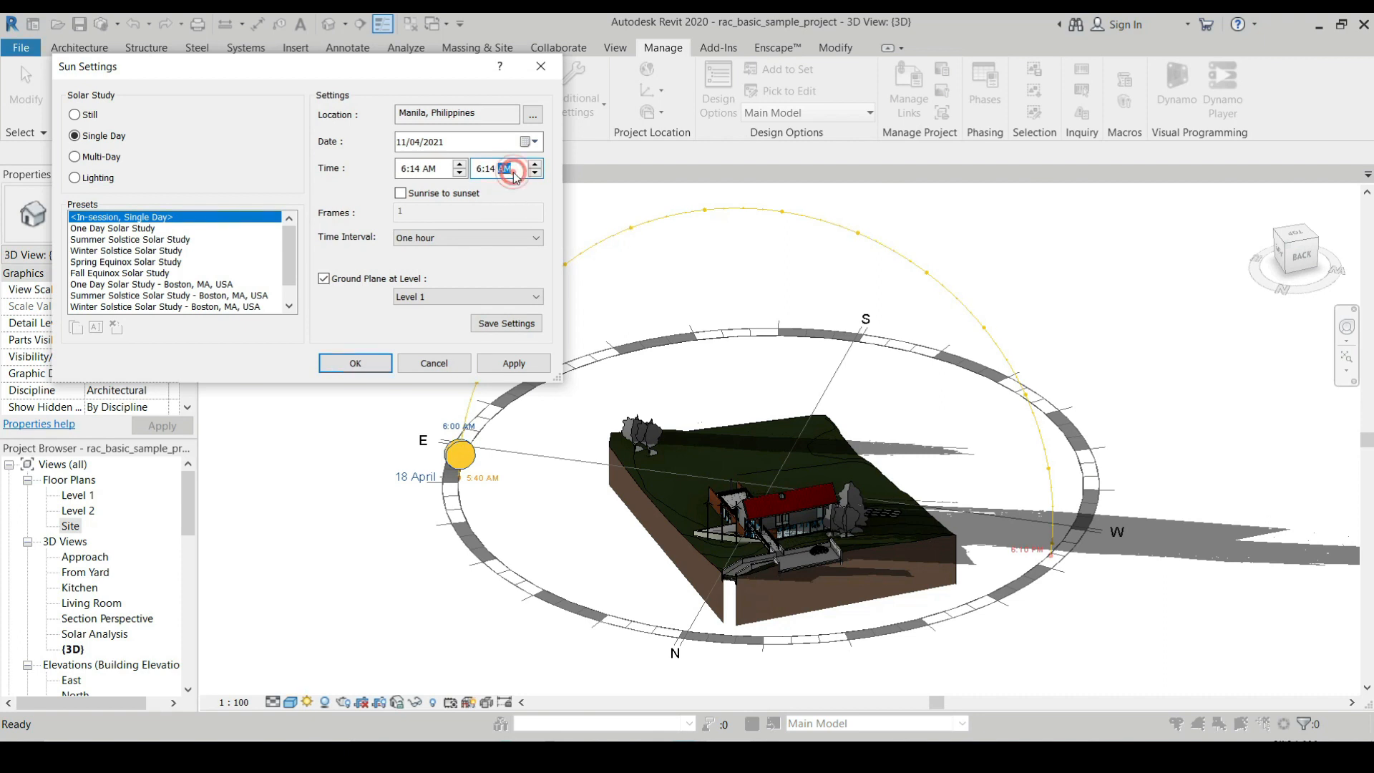
pyautogui.click(508, 168)
# Set the single-day study's start time to 11:14 AM and apply the settings to the 3D view
pyautogui.click(410, 169)
pyautogui.click(403, 169)
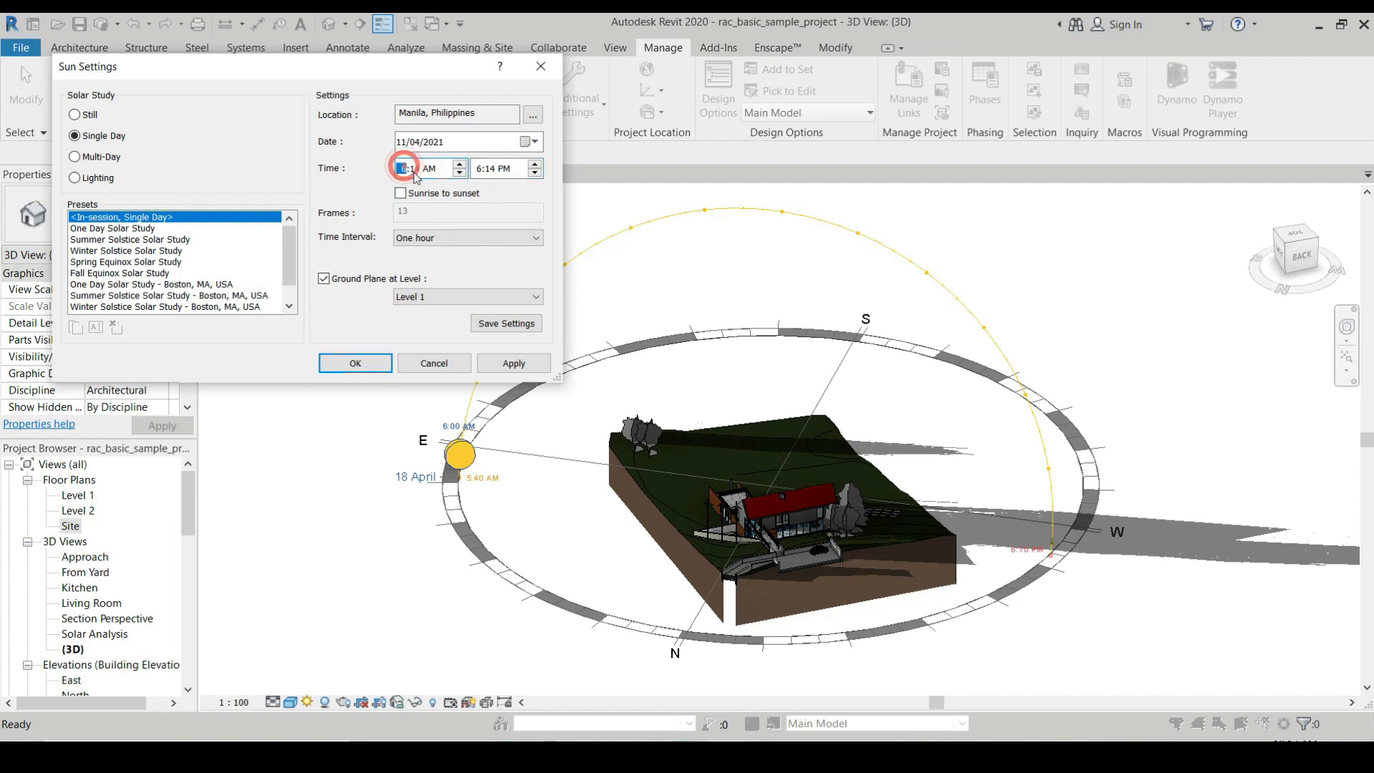
pyautogui.click(515, 189)
pyautogui.moveTo(397, 70); pyautogui.dragTo(566, 87)
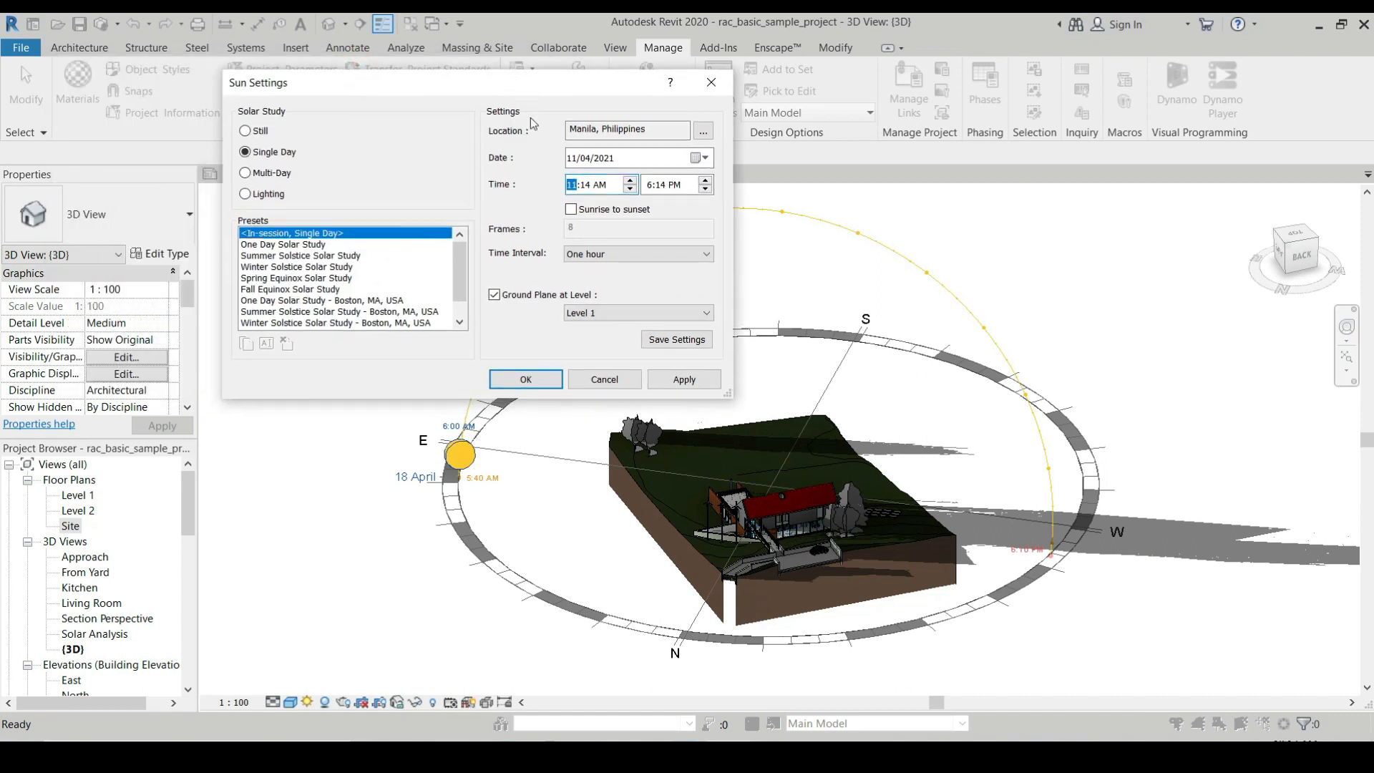
pyautogui.click(685, 380)
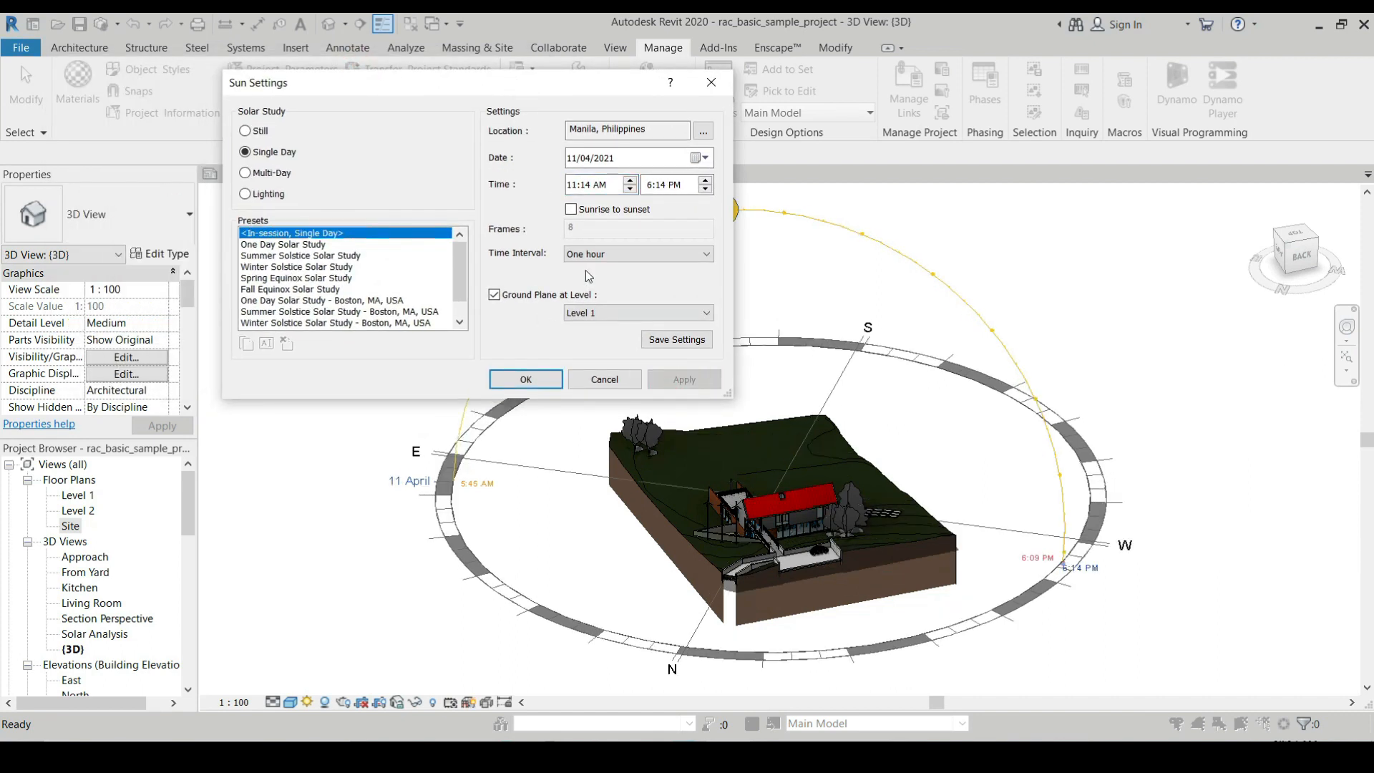
# Accept the sun settings and select the sun path in the 3D view
pyautogui.moveTo(534, 78); pyautogui.dragTo(672, 125)
pyautogui.click(662, 425)
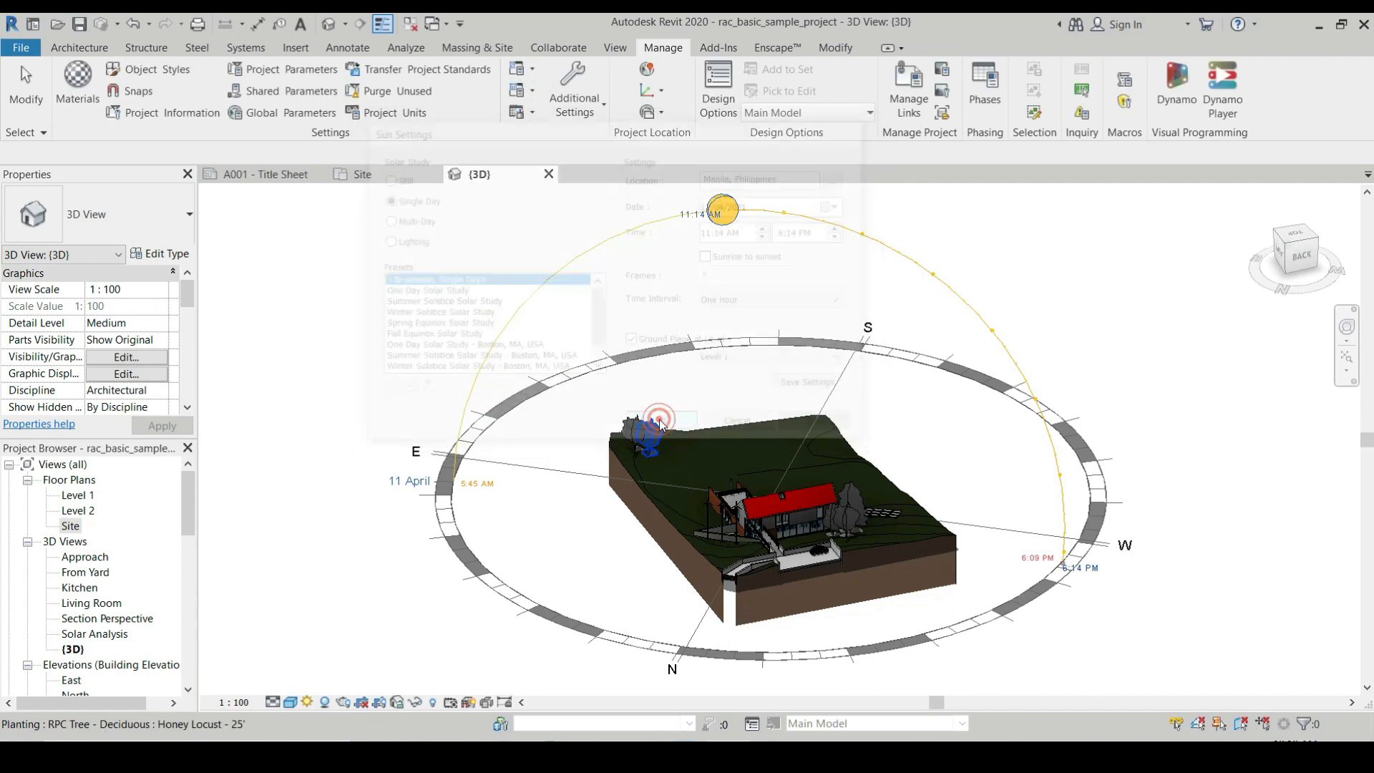
pyautogui.click(613, 237)
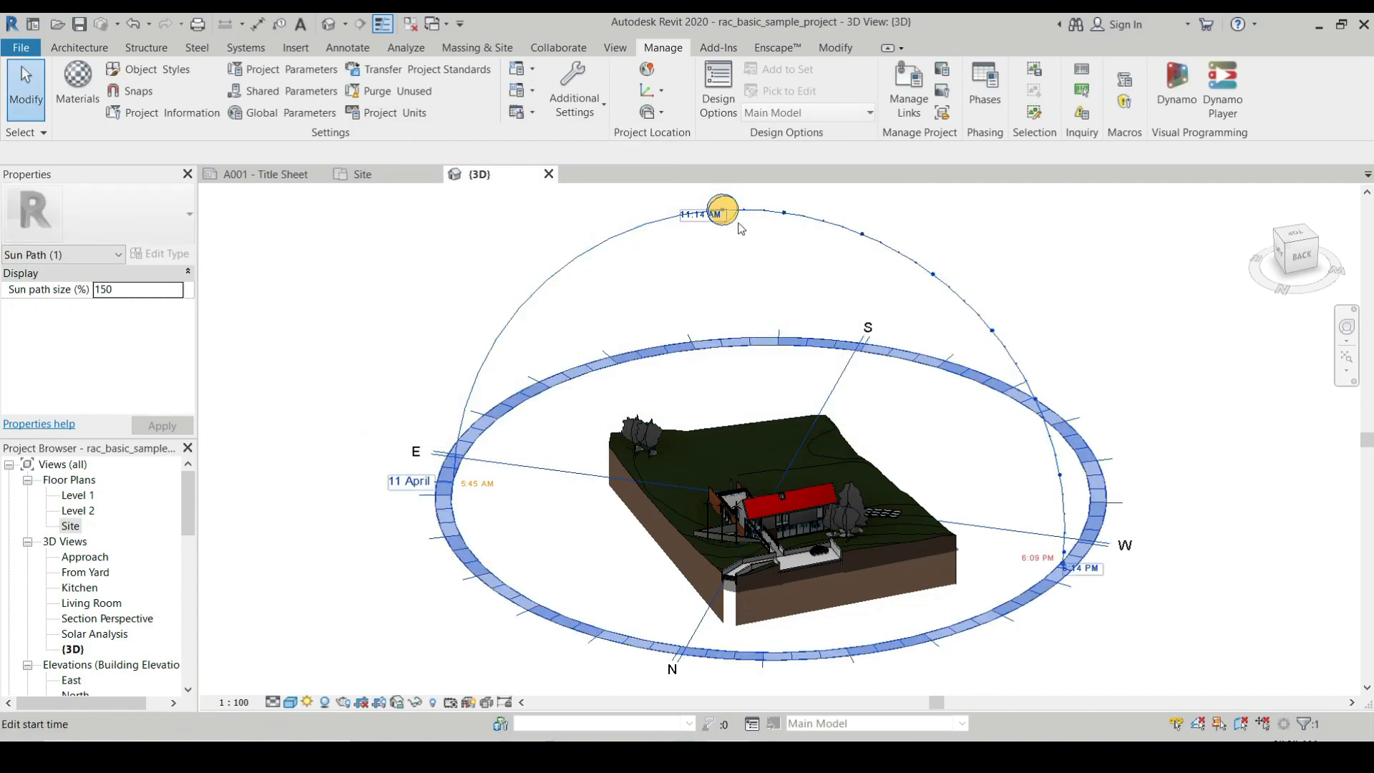
# Select the sun path and examine its single-day arc and hourly markers around the model in the 3D view
pyautogui.moveTo(724, 208); pyautogui.dragTo(728, 205)
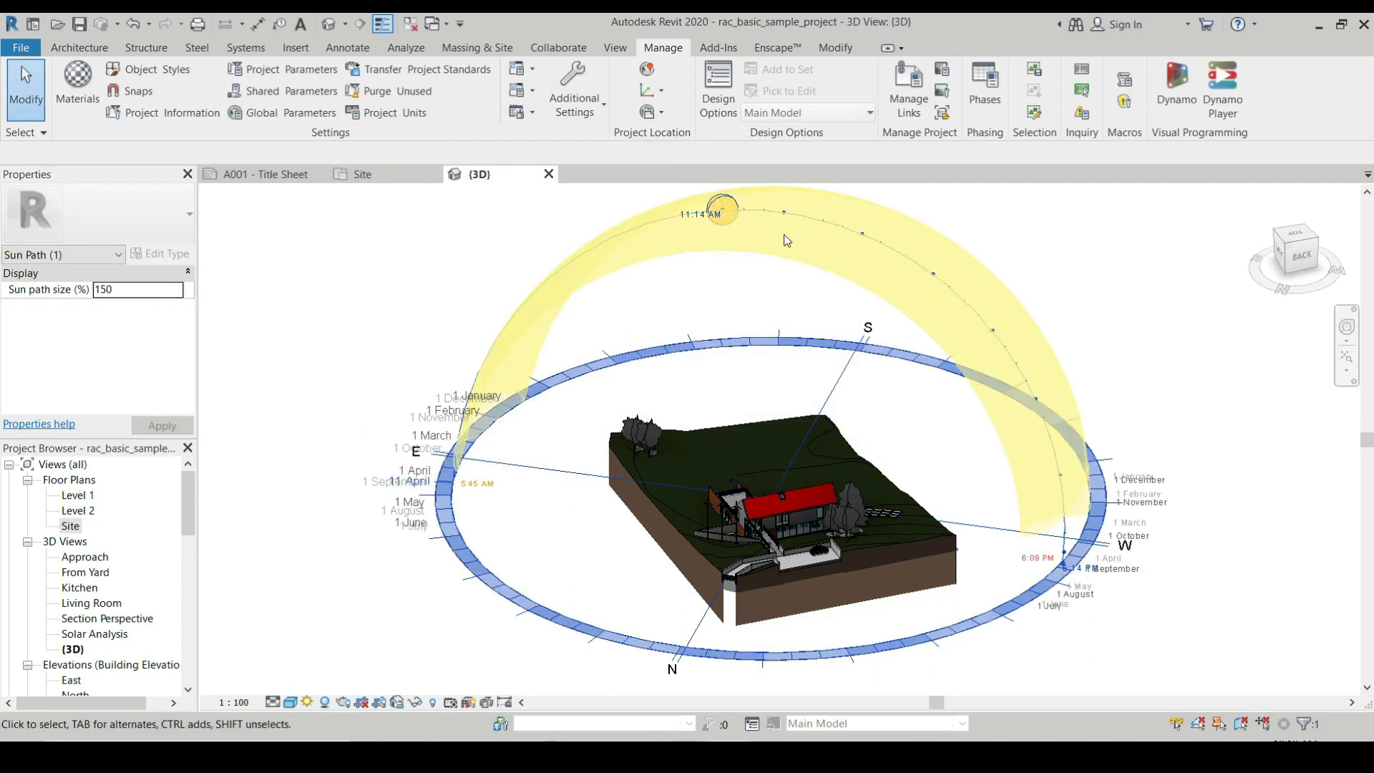
pyautogui.click(906, 399)
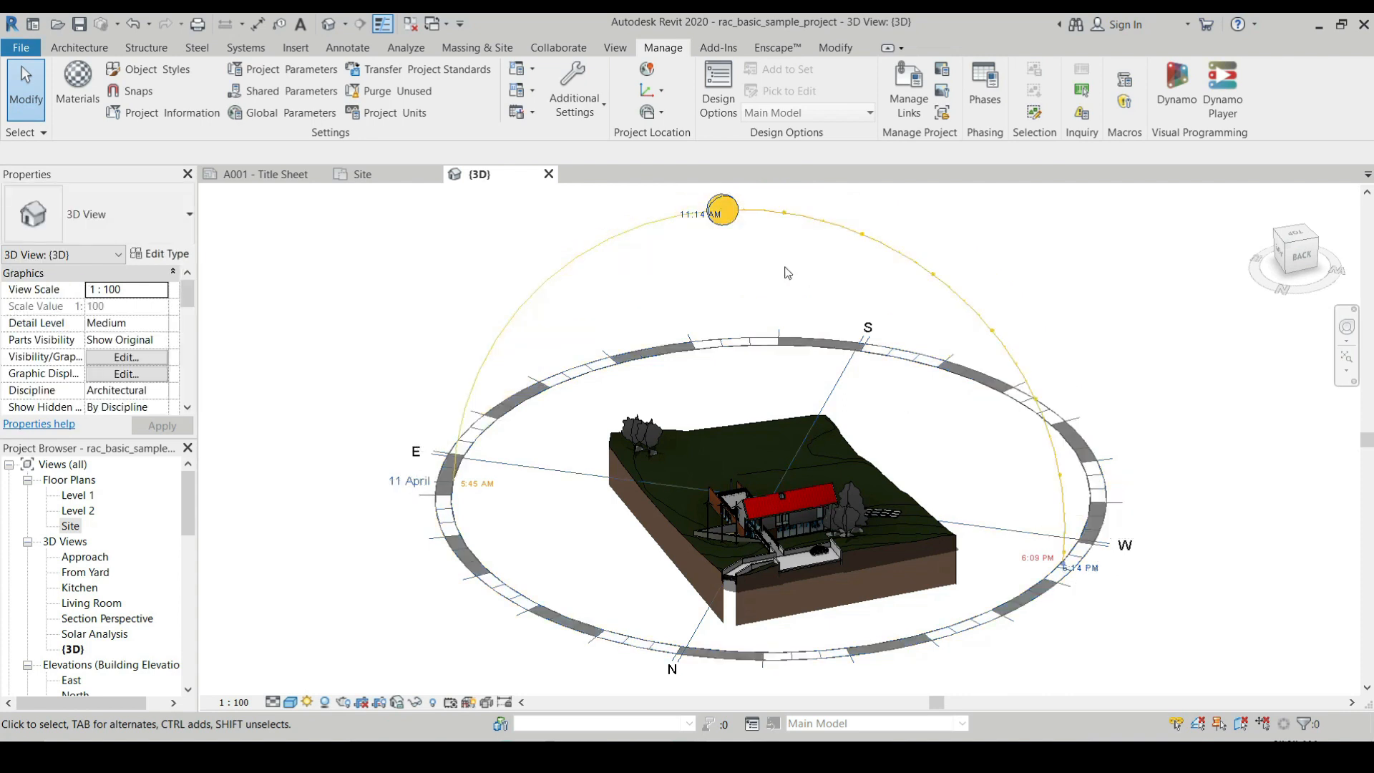
pyautogui.click(790, 215)
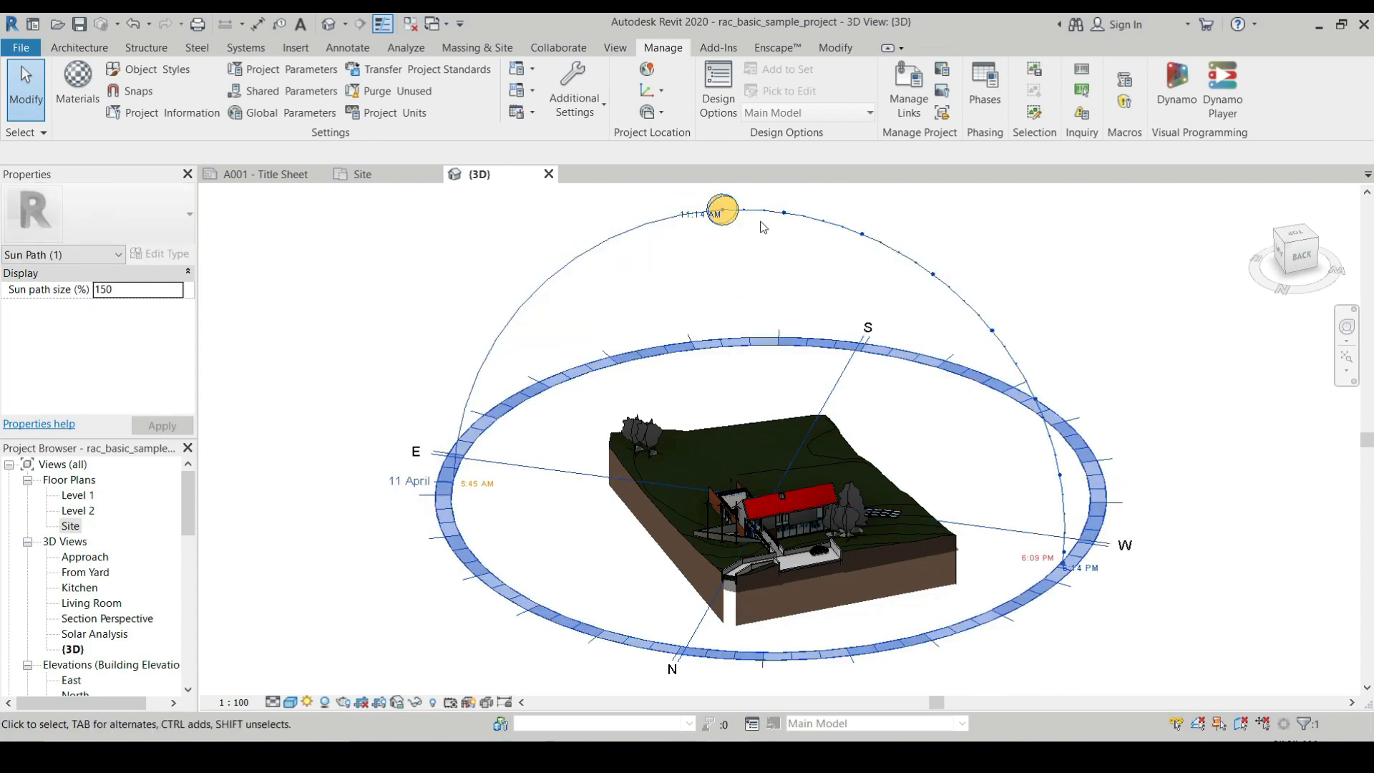
pyautogui.scroll(-2, 810, 330)
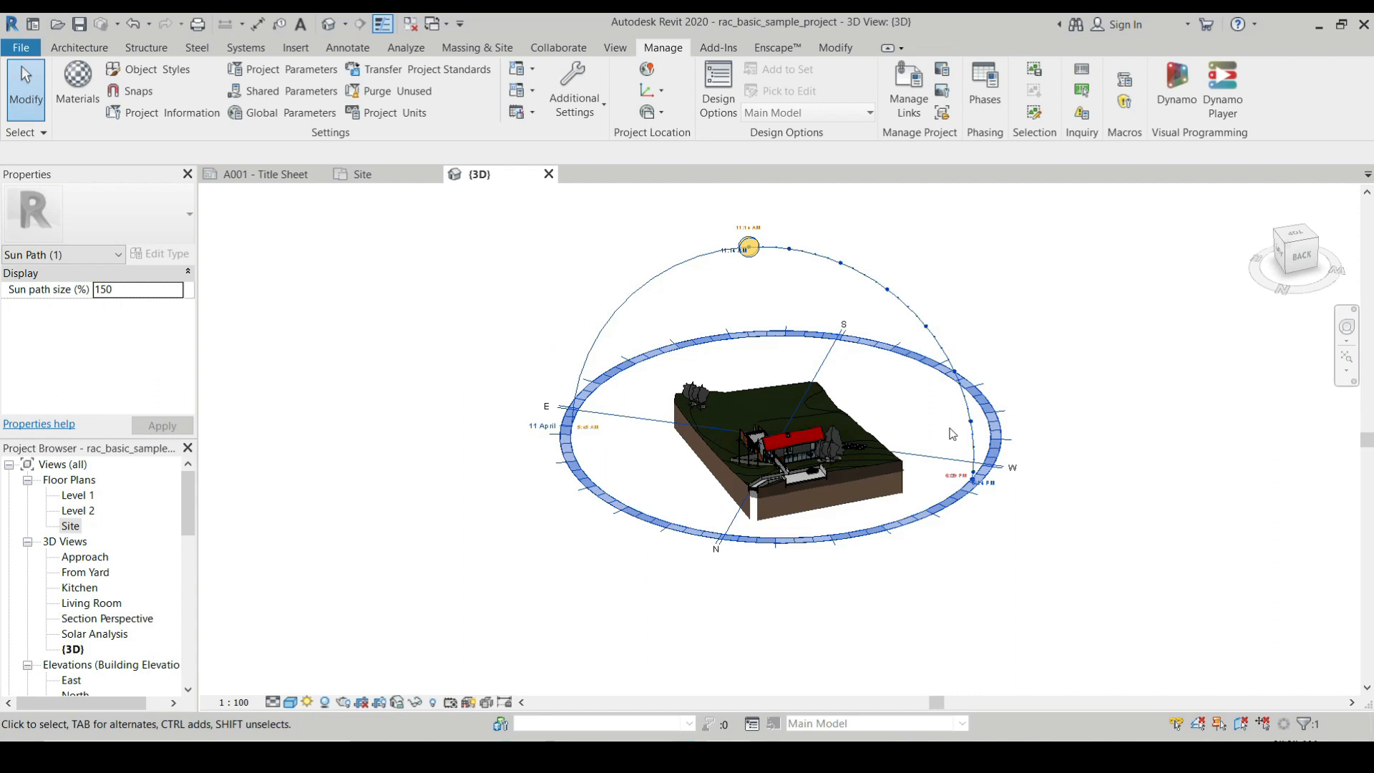
pyautogui.scroll(3, 949, 435)
pyautogui.scroll(-2, 776, 462)
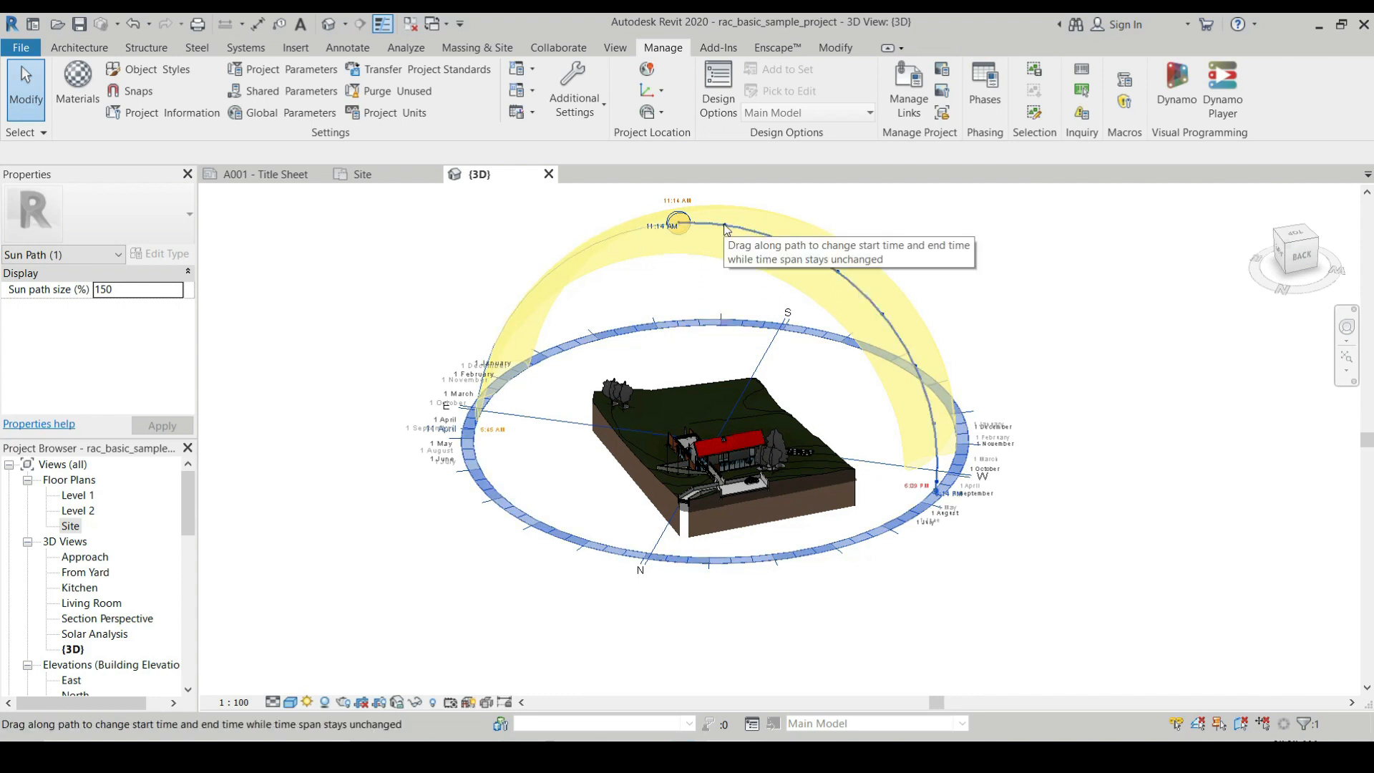
pyautogui.click(308, 702)
pyautogui.click(343, 615)
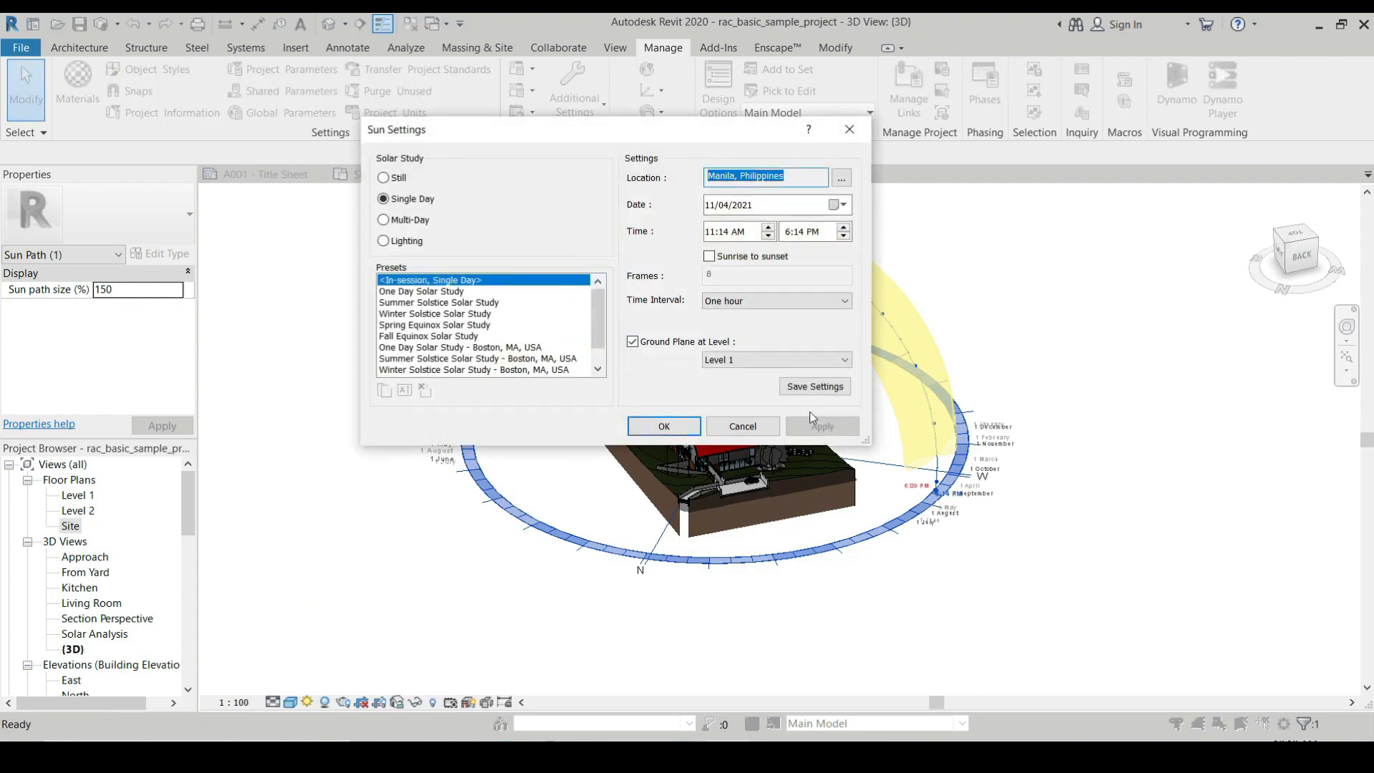
pyautogui.click(743, 427)
# Preview the single-day solar study, advancing to the next frame and the last frame, and play the animation through
pyautogui.click(308, 703)
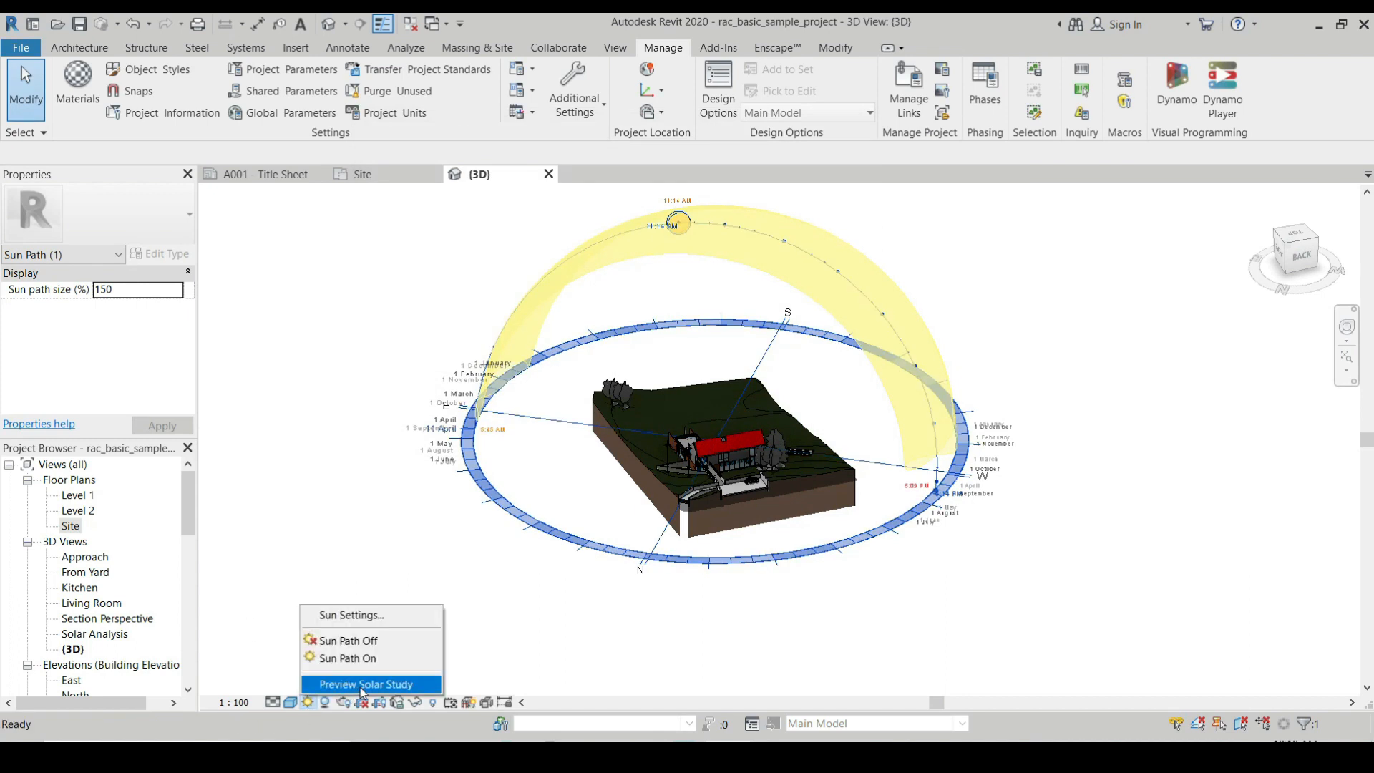
pyautogui.click(361, 685)
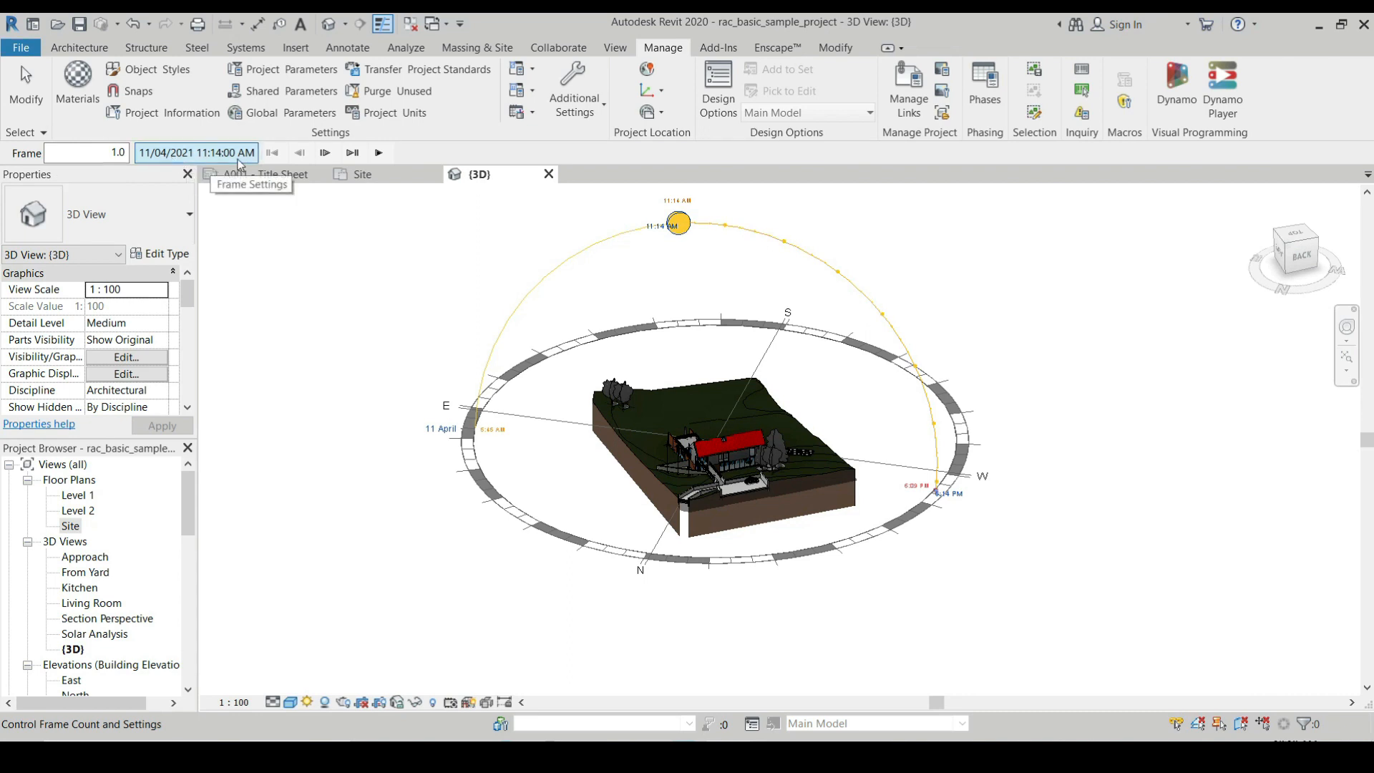
pyautogui.click(330, 158)
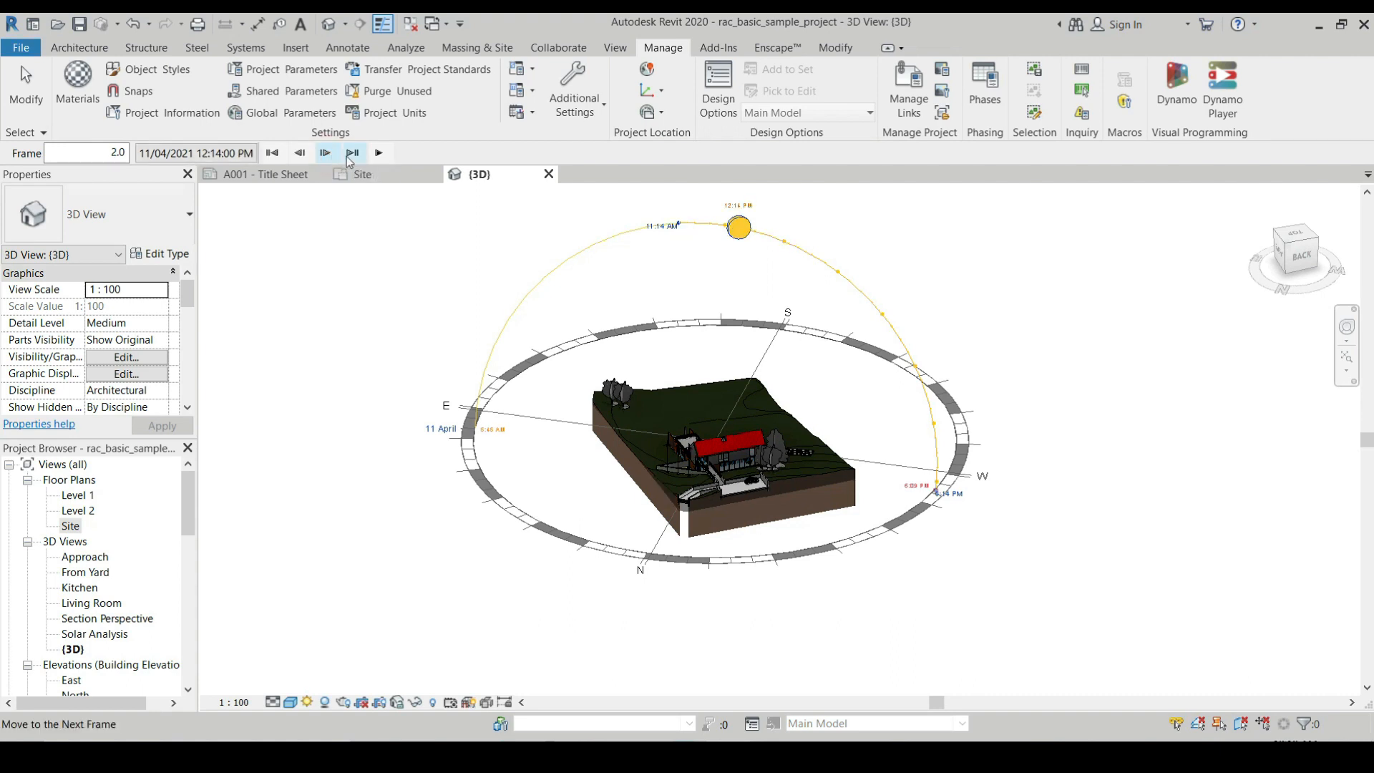
pyautogui.click(355, 155)
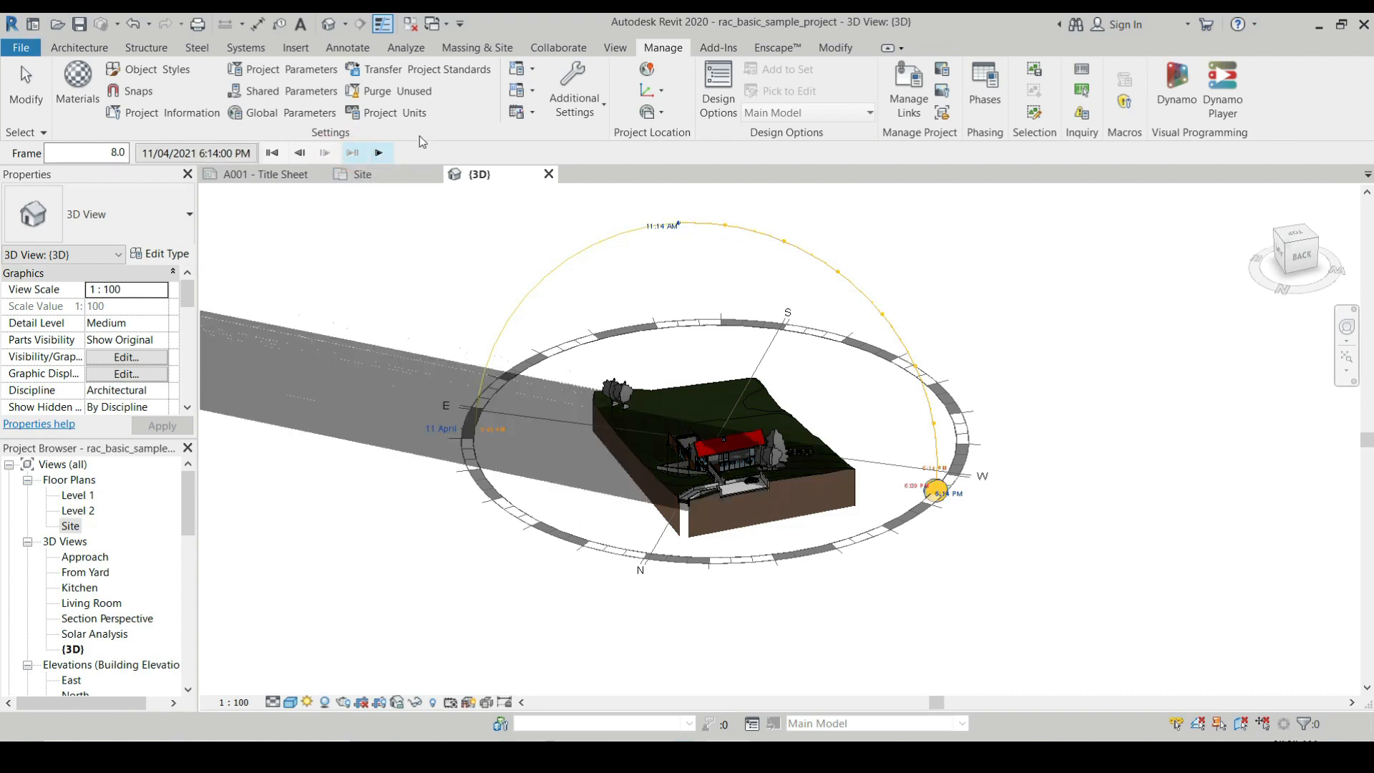
pyautogui.click(379, 154)
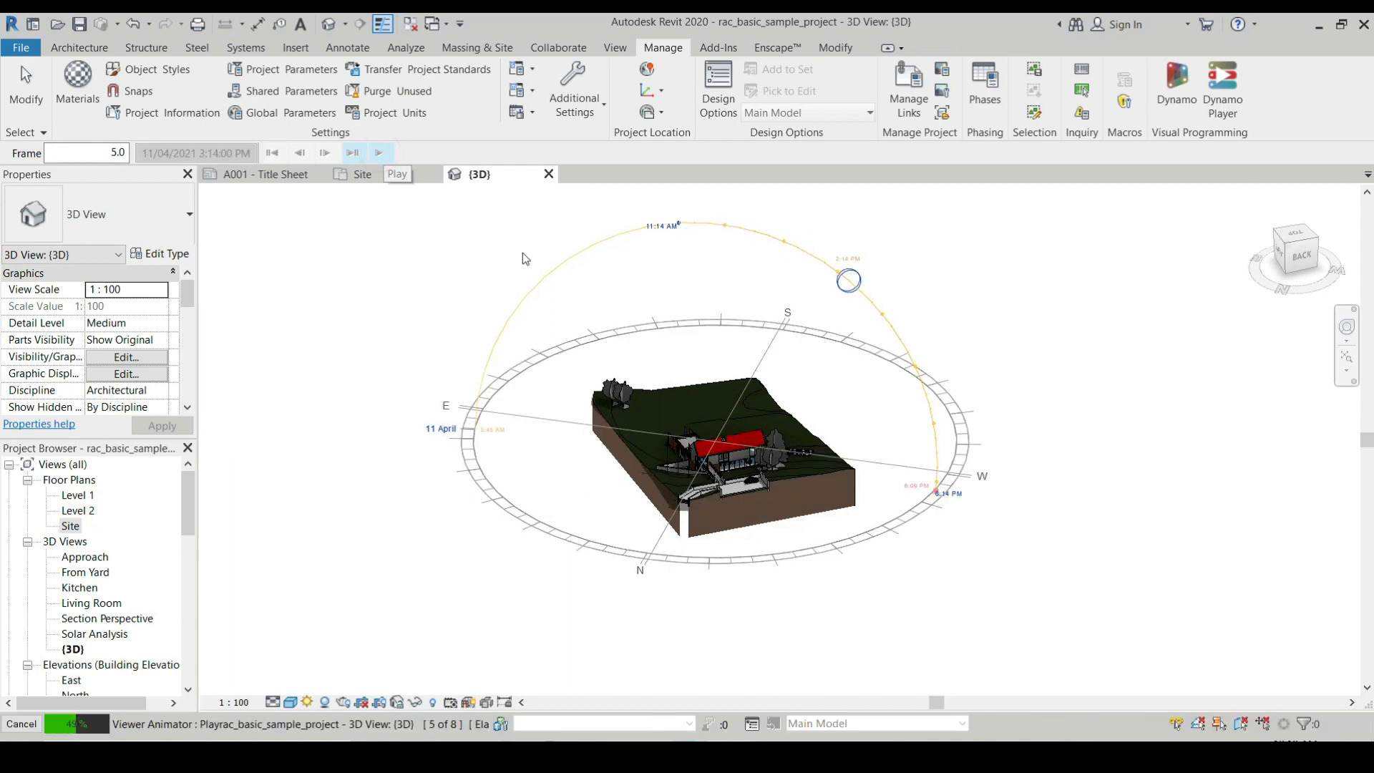
pyautogui.click(381, 155)
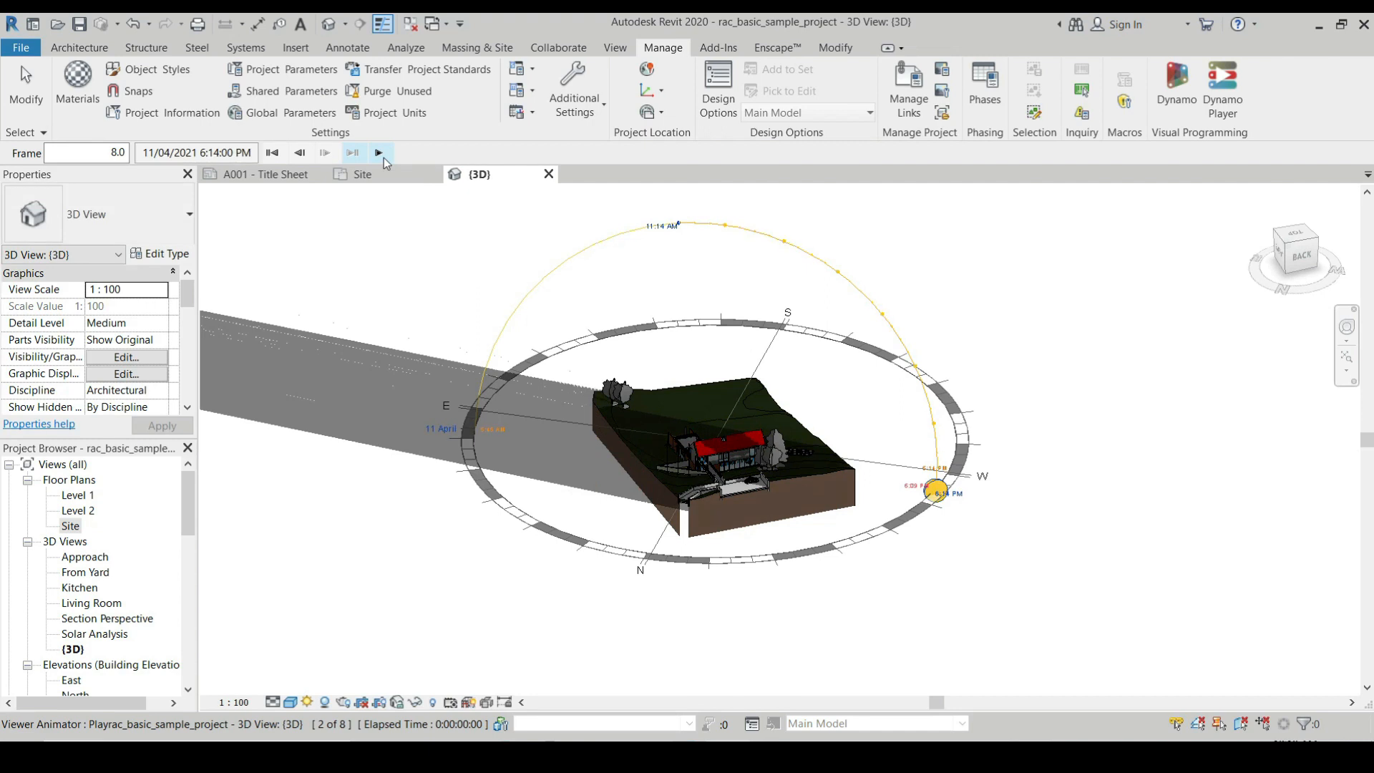
# Switch the solar study to Multi-Day with the sunrise-to-sunset option on, and apply the settings to the 3D view
pyautogui.click(309, 703)
pyautogui.click(347, 617)
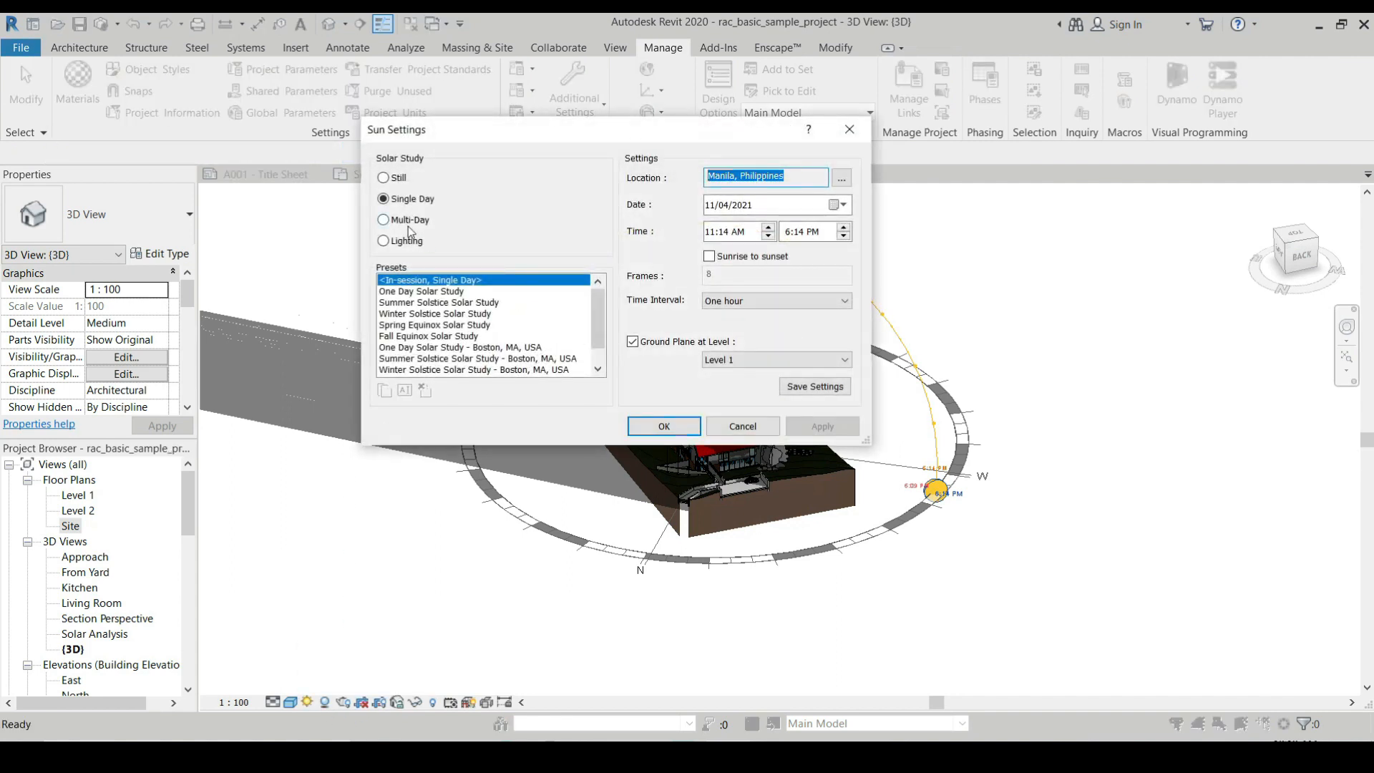
pyautogui.click(405, 221)
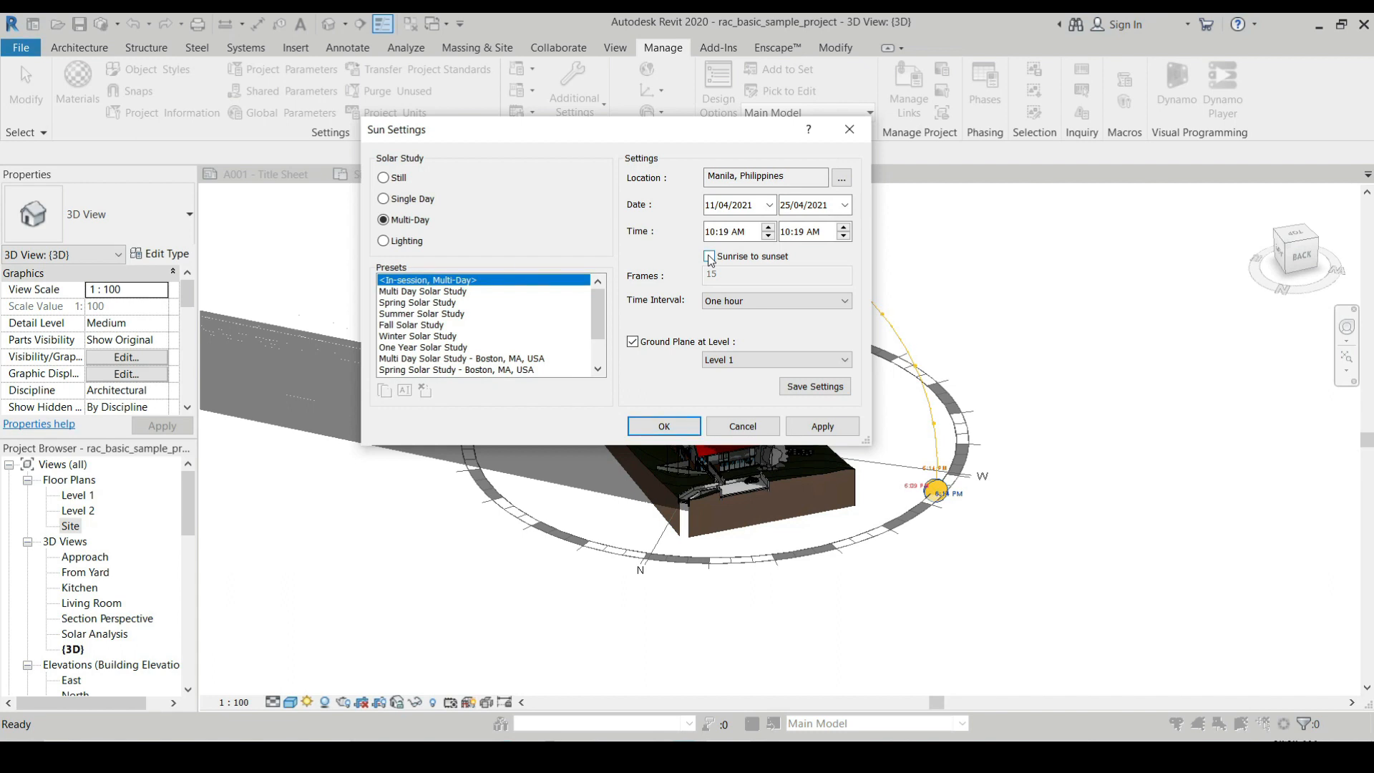
pyautogui.click(710, 256)
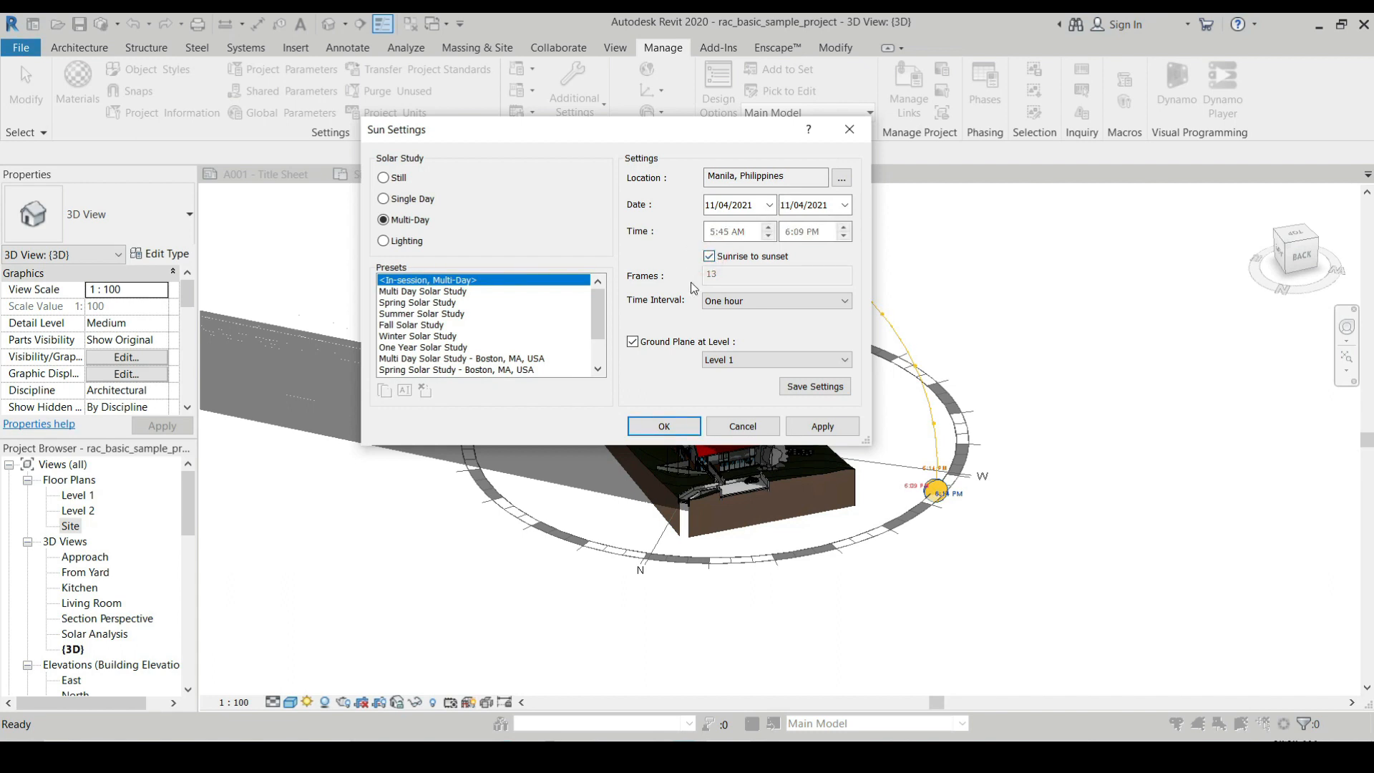
pyautogui.click(837, 429)
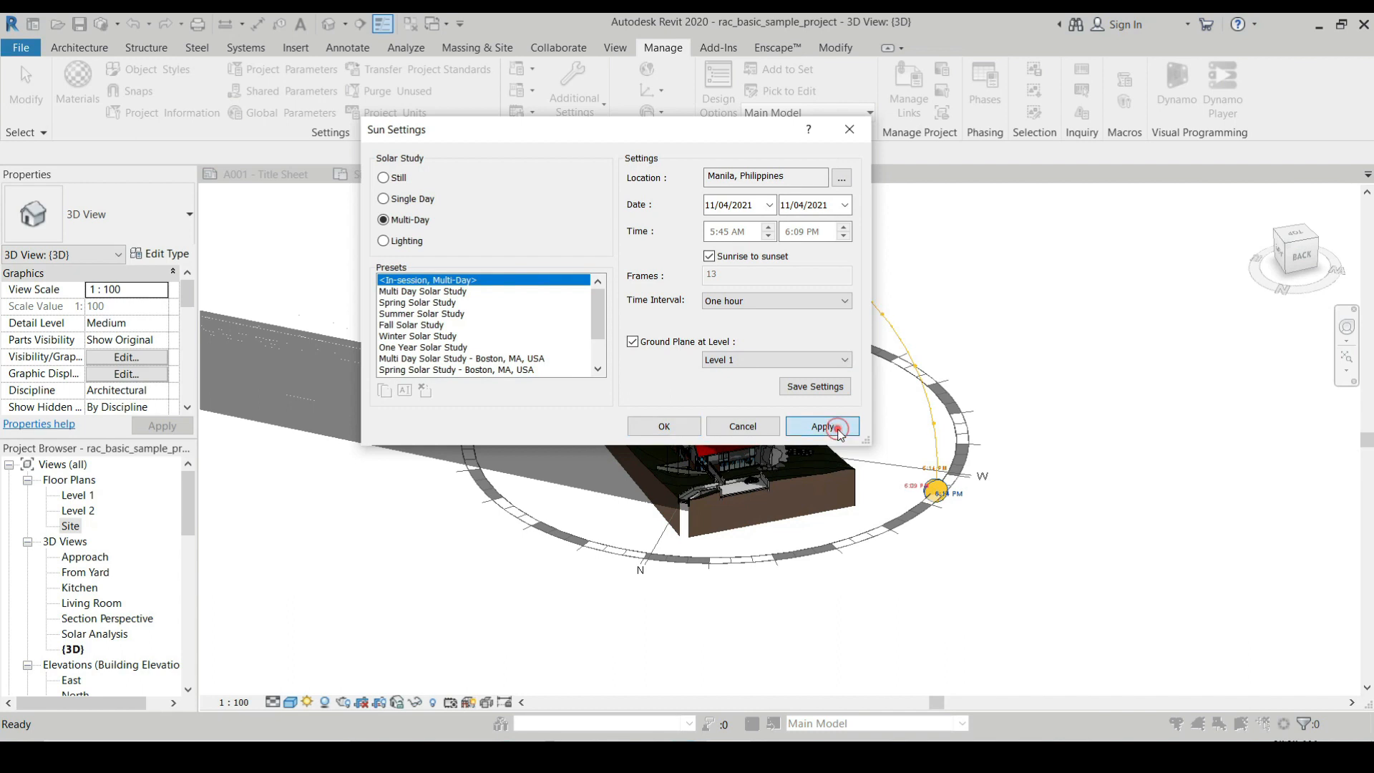
pyautogui.click(651, 424)
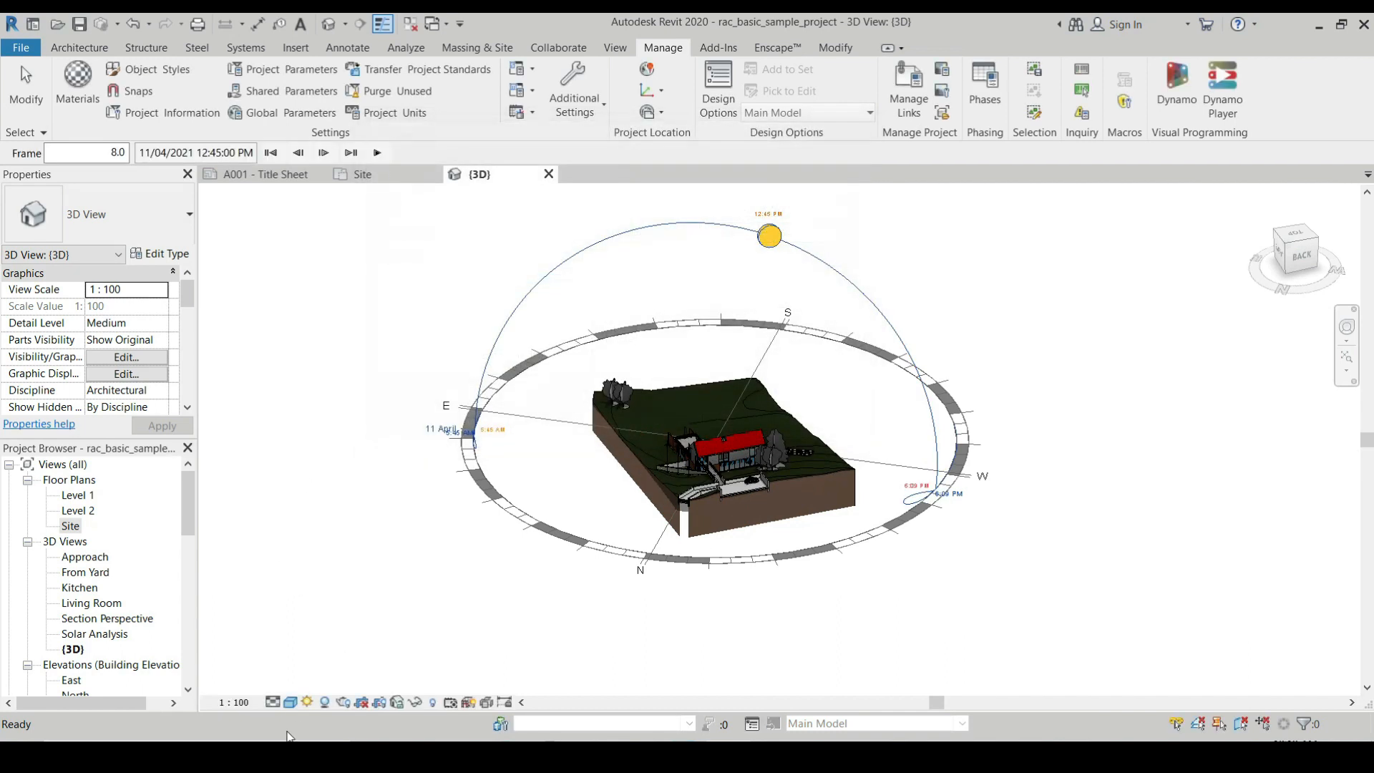
# Preview the multi-day solar study and play its animation with the model seen from the left side
pyautogui.click(309, 701)
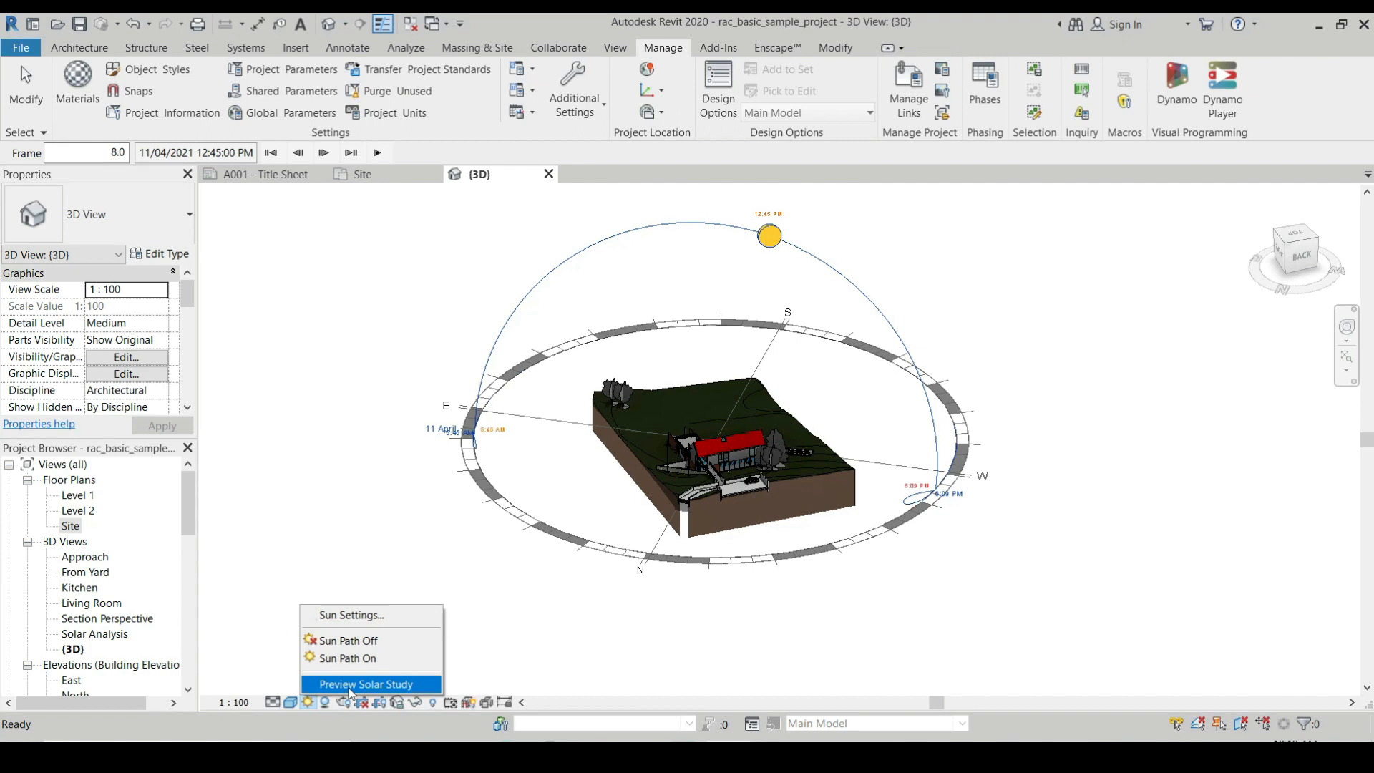
pyautogui.click(350, 686)
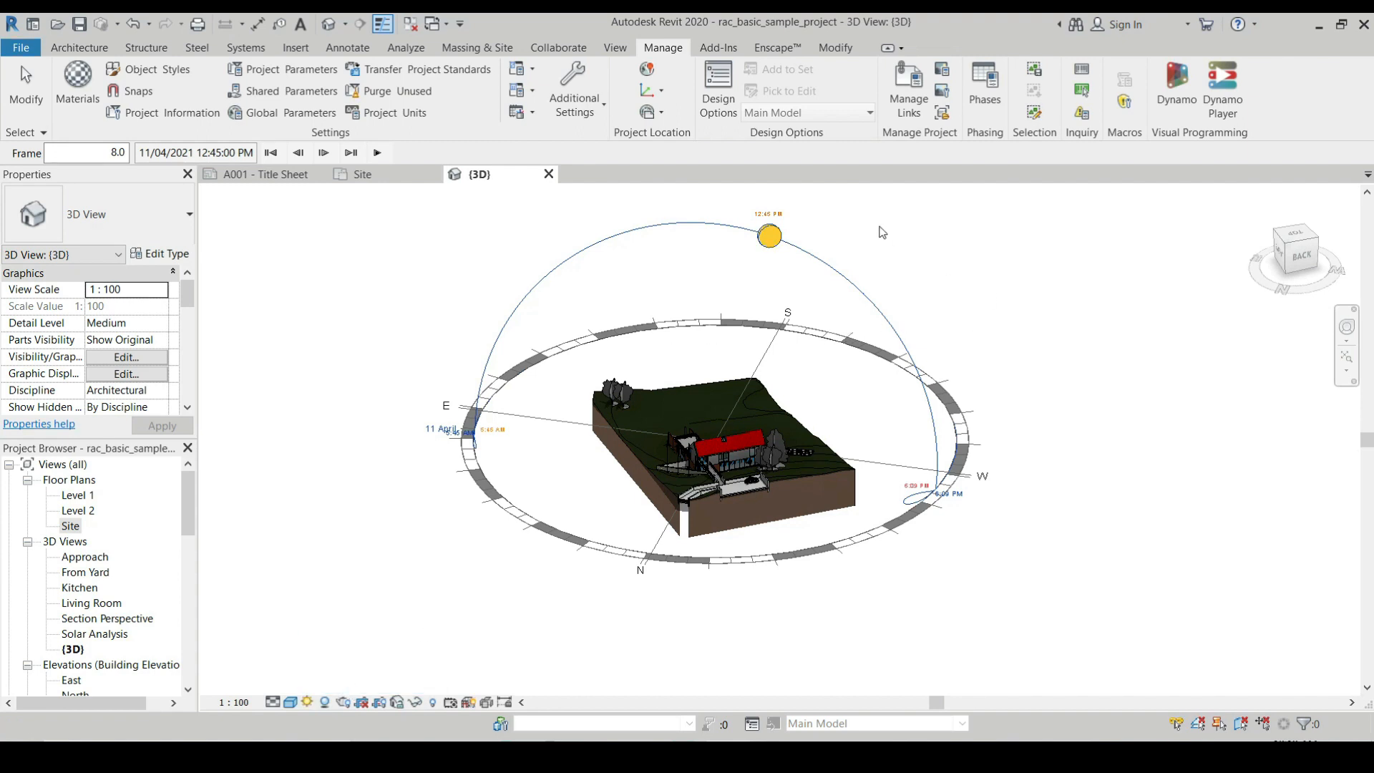
pyautogui.keyDown('shift'); pyautogui.moveTo(865, 425); pyautogui.dragTo(437, 494, button='middle'); pyautogui.keyUp('shift')
pyautogui.click(378, 153)
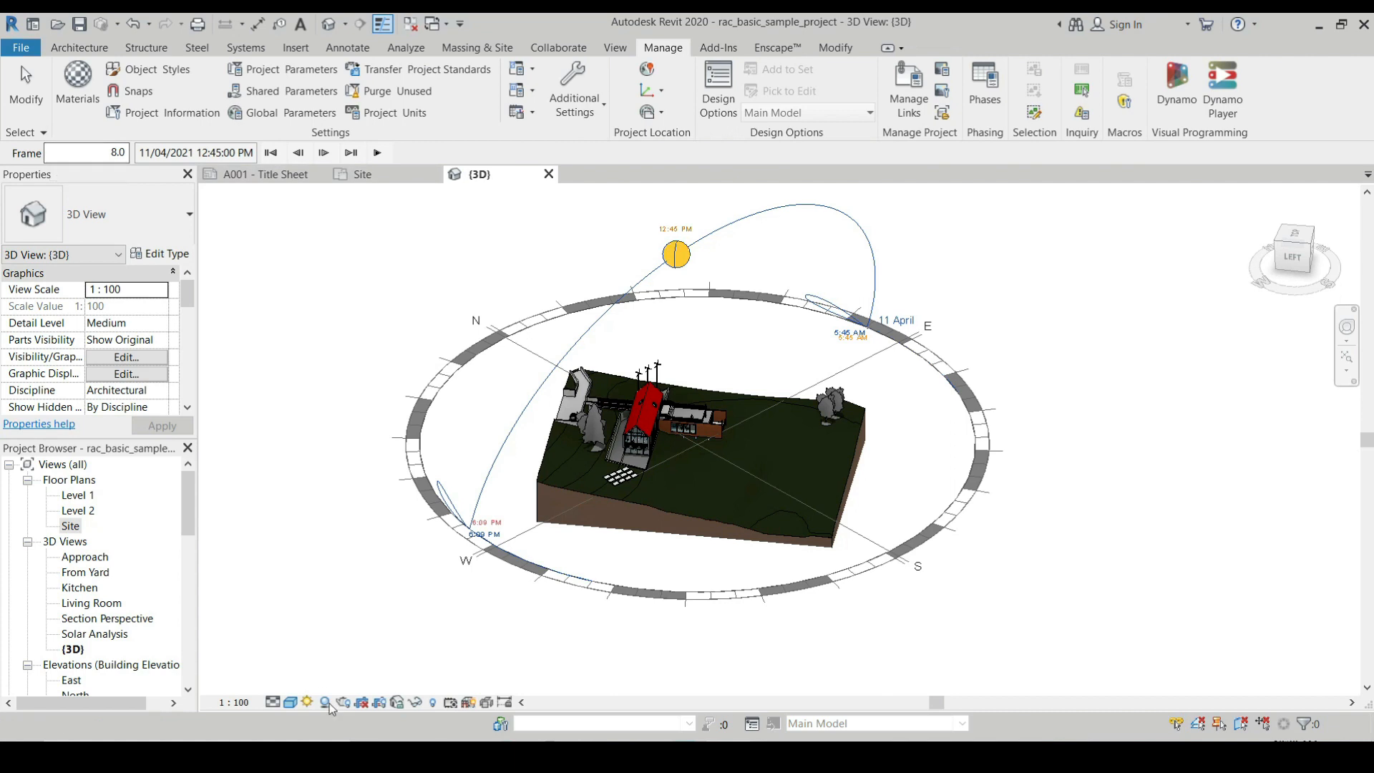
# Review the time interval choices offered for the Multi-Day and Single Day solar studies in the sun settings
pyautogui.click(307, 703)
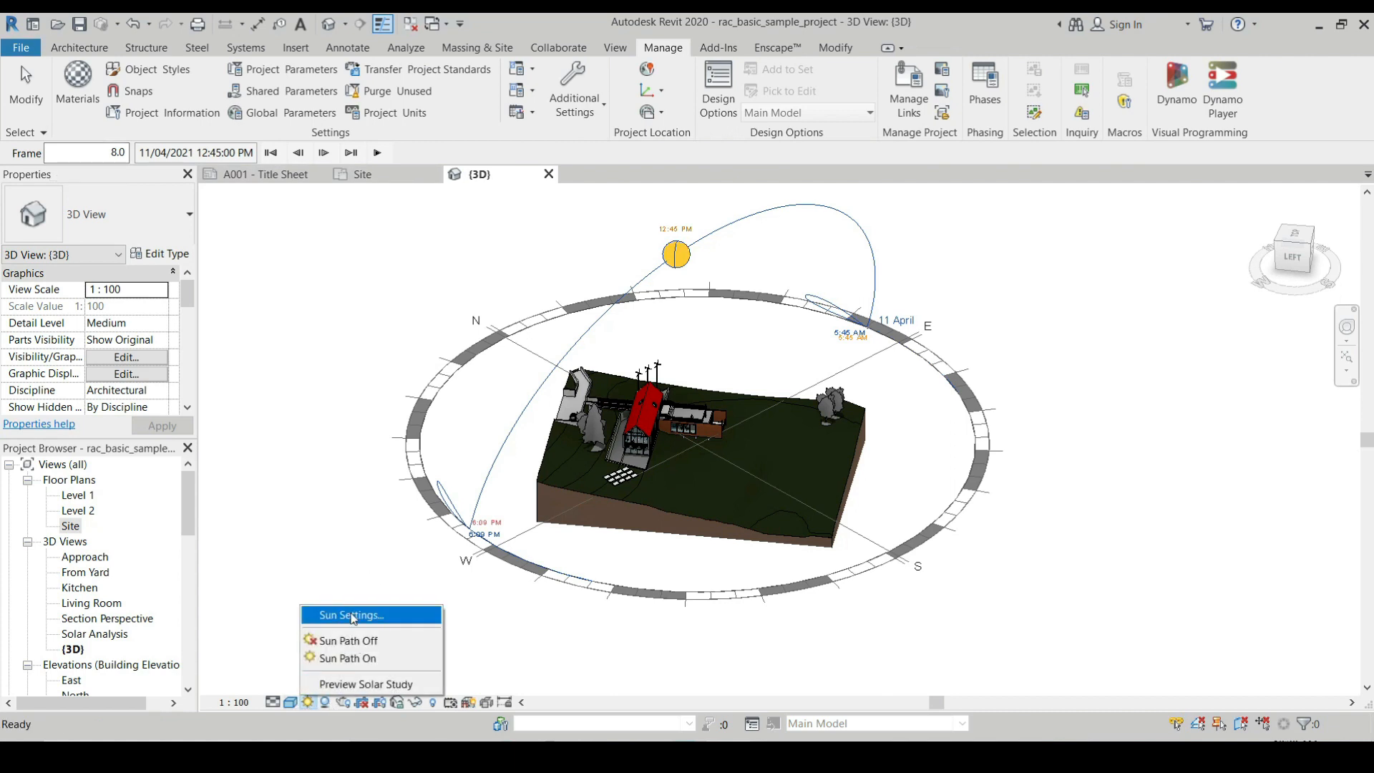
pyautogui.click(349, 612)
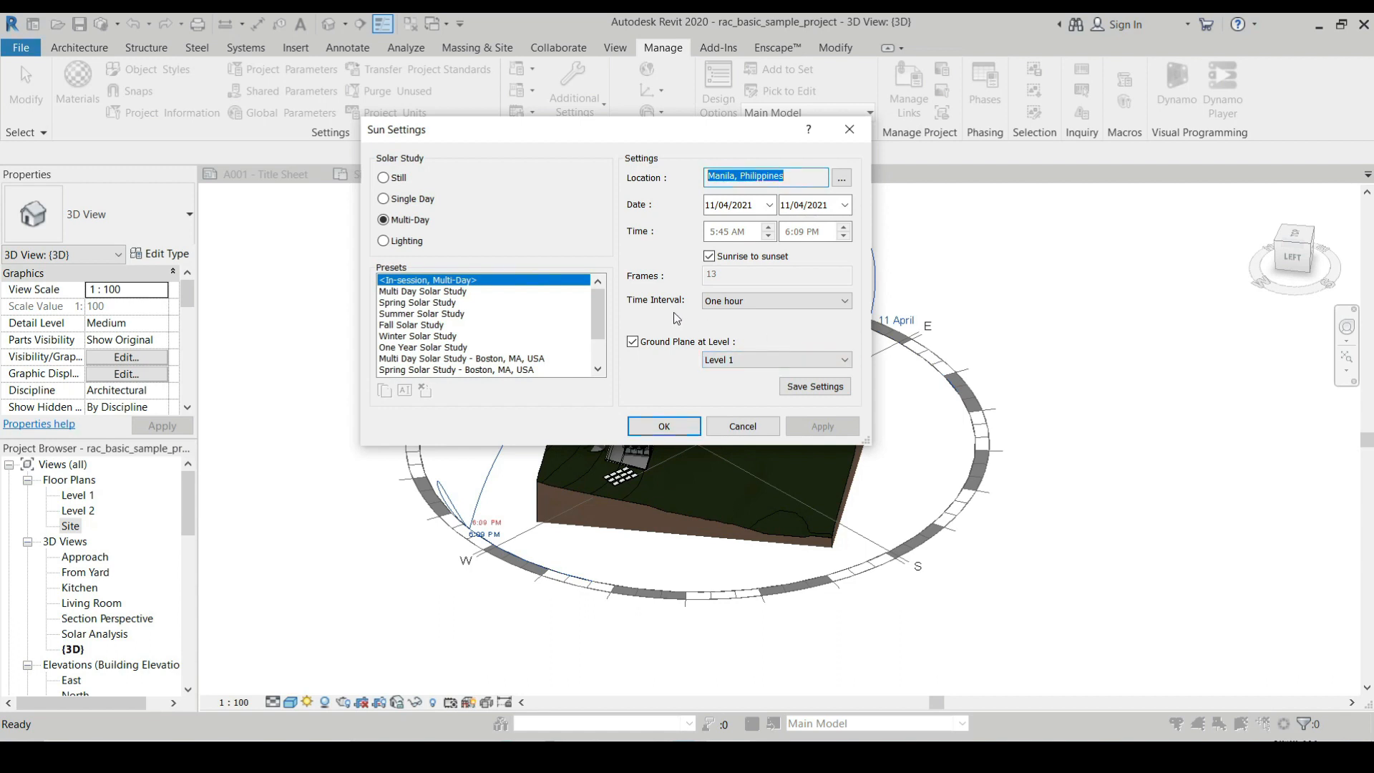
pyautogui.click(723, 301)
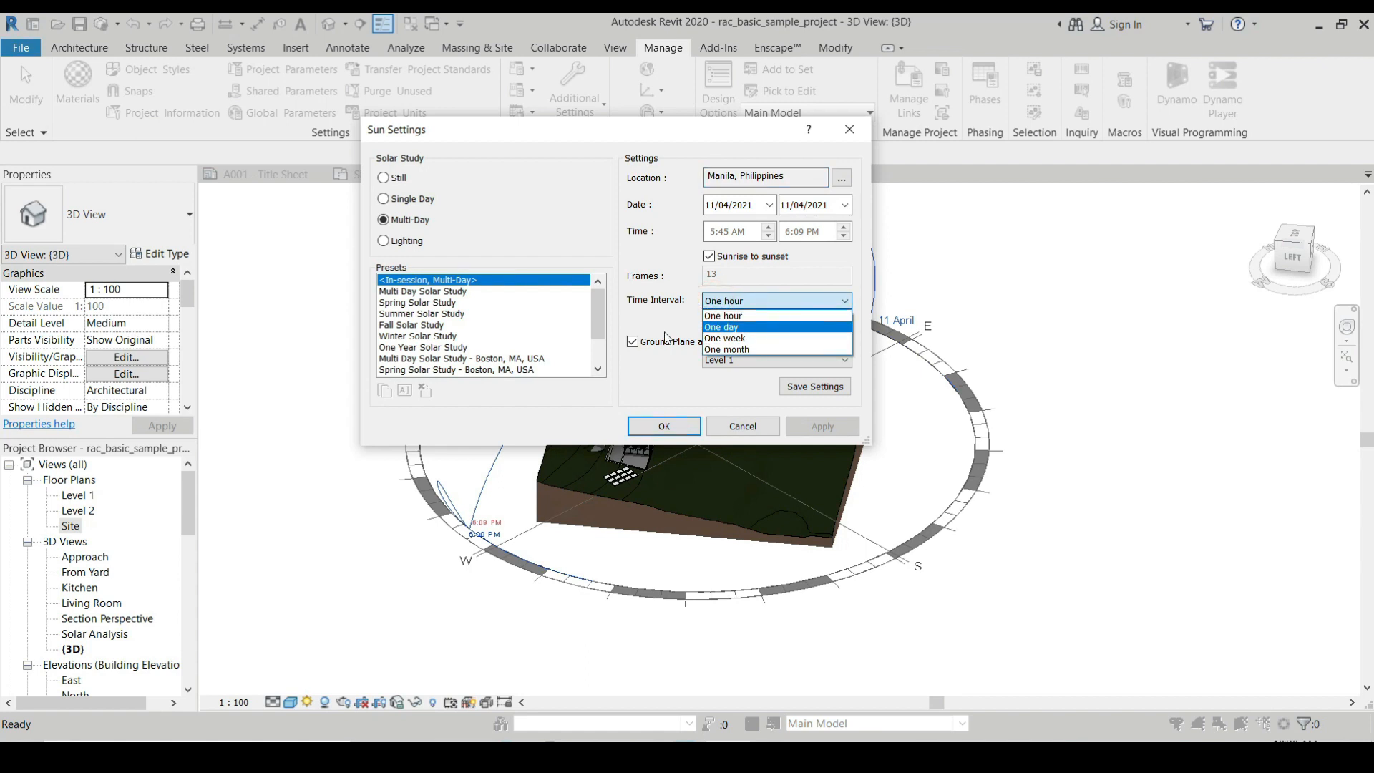
pyautogui.click(665, 334)
pyautogui.click(385, 199)
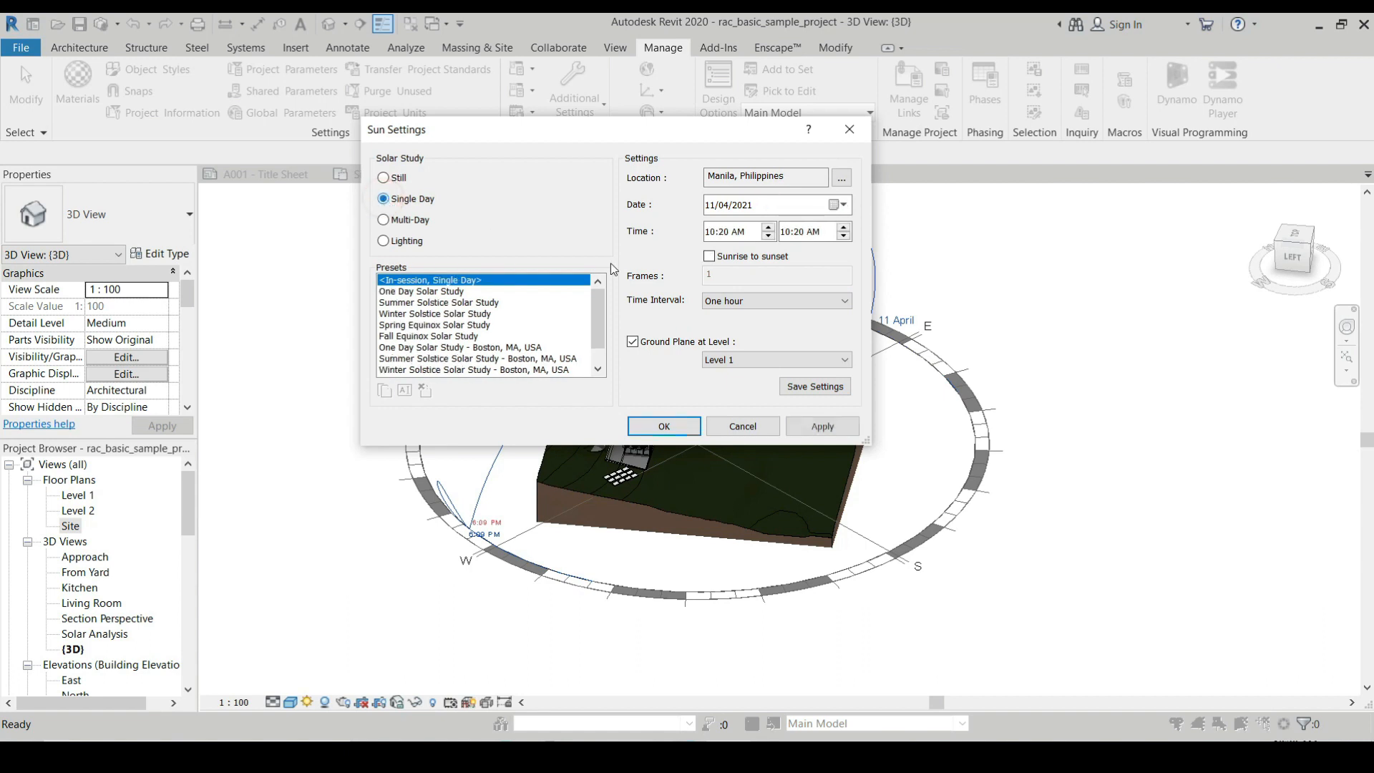
pyautogui.click(744, 304)
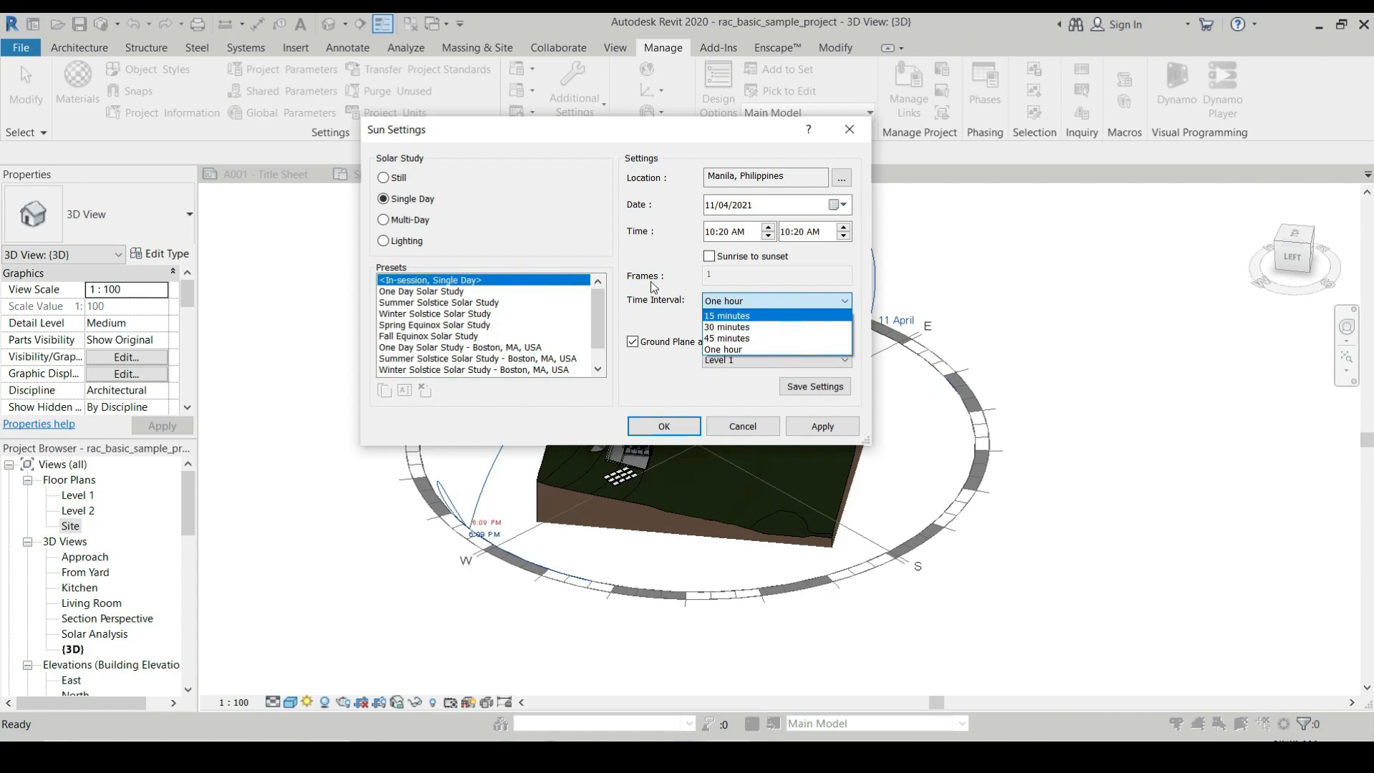
pyautogui.click(629, 284)
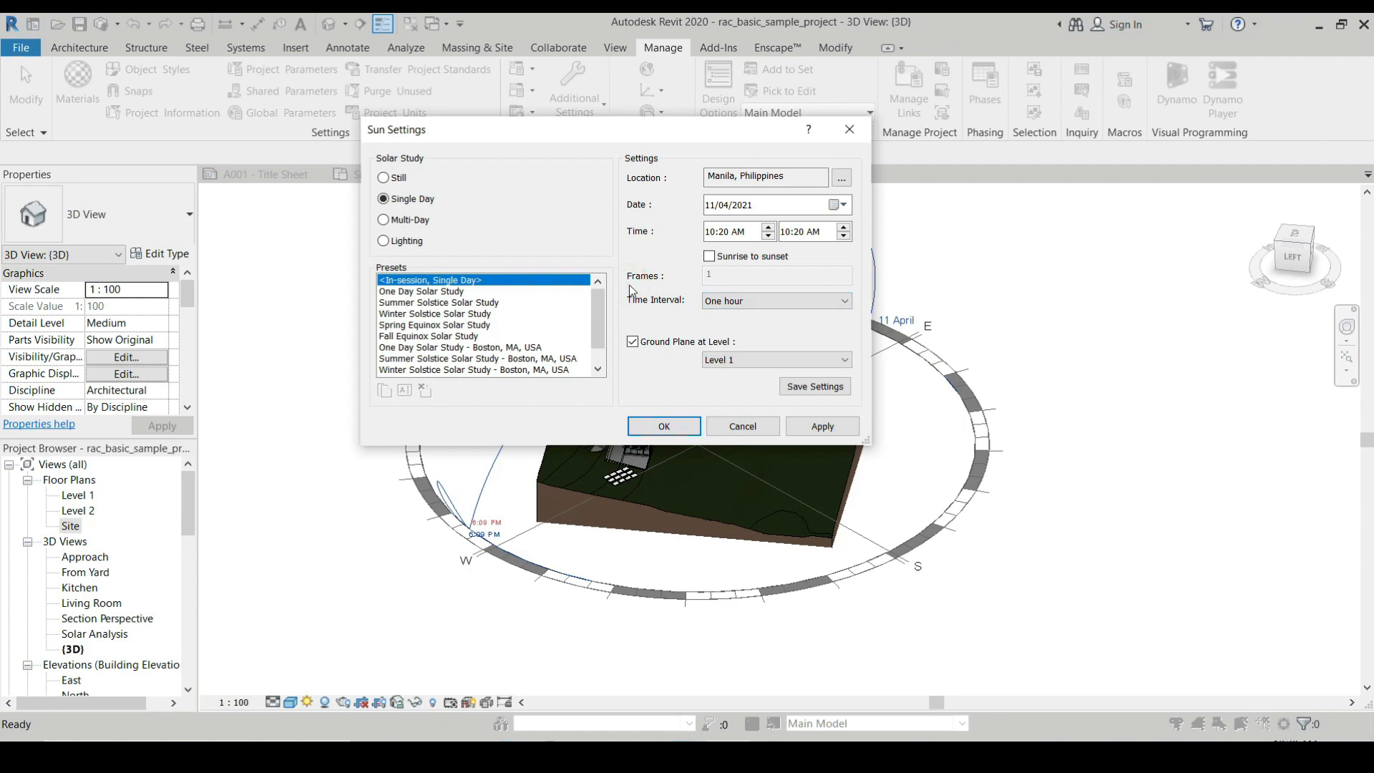
# Switch the solar study to Lighting, accept the sun settings, and inspect the shadows on the house from the front
pyautogui.click(385, 241)
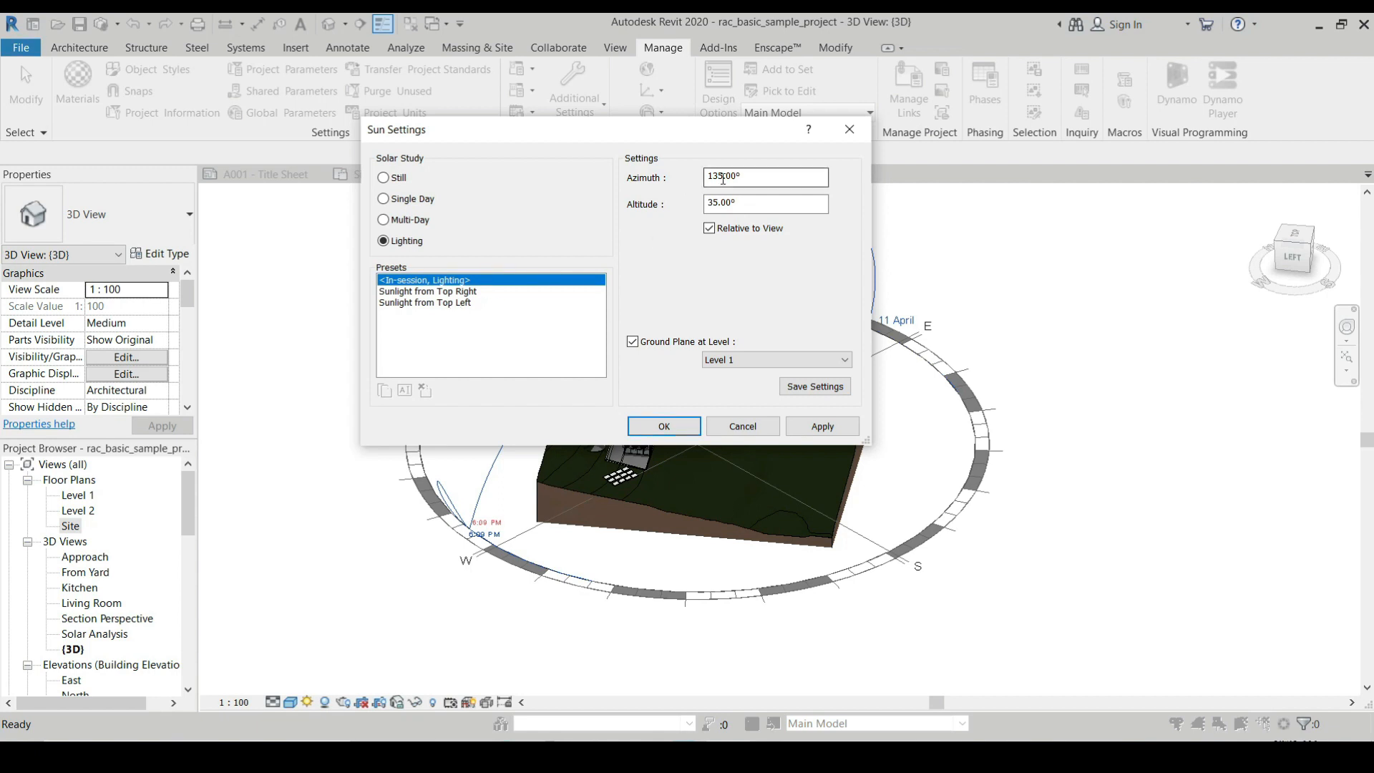
pyautogui.click(755, 177)
pyautogui.click(759, 206)
pyautogui.moveTo(609, 132); pyautogui.dragTo(341, 97)
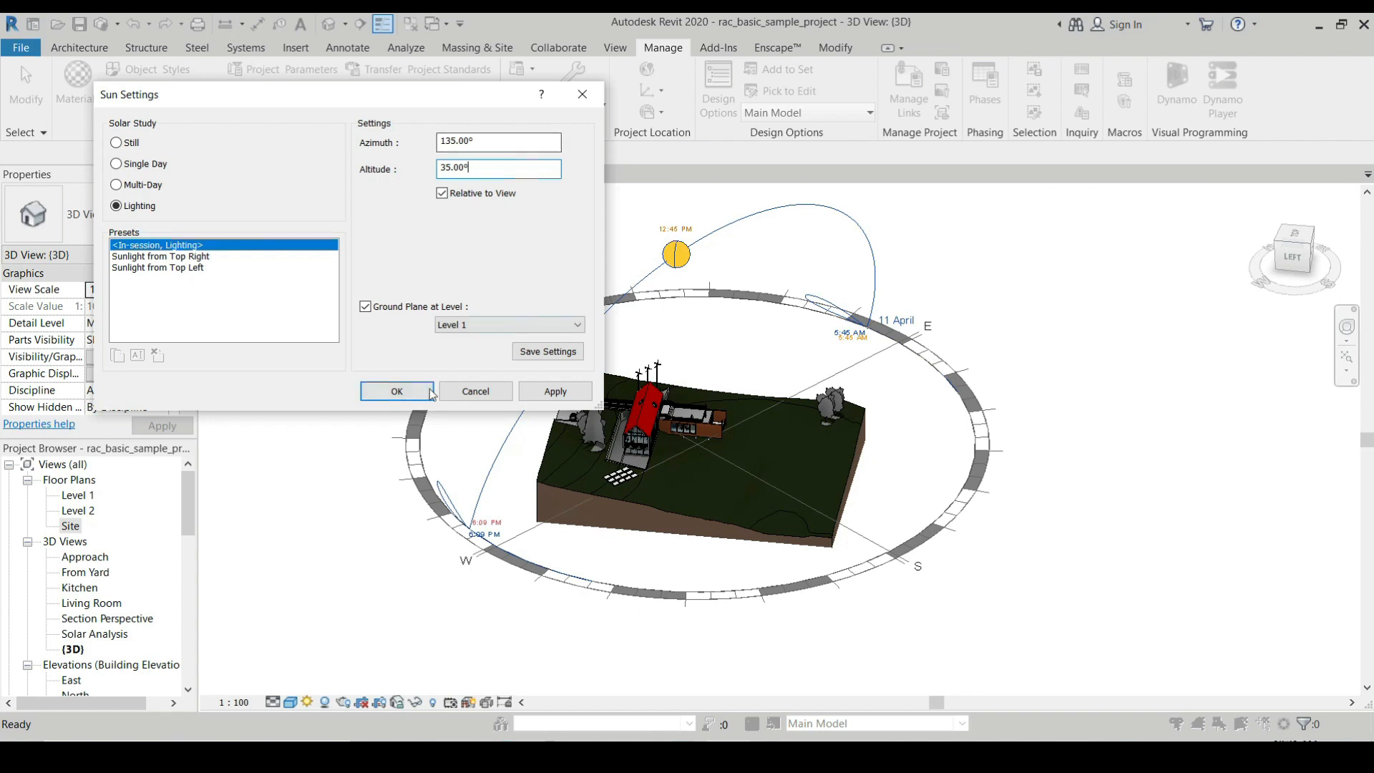
pyautogui.click(390, 392)
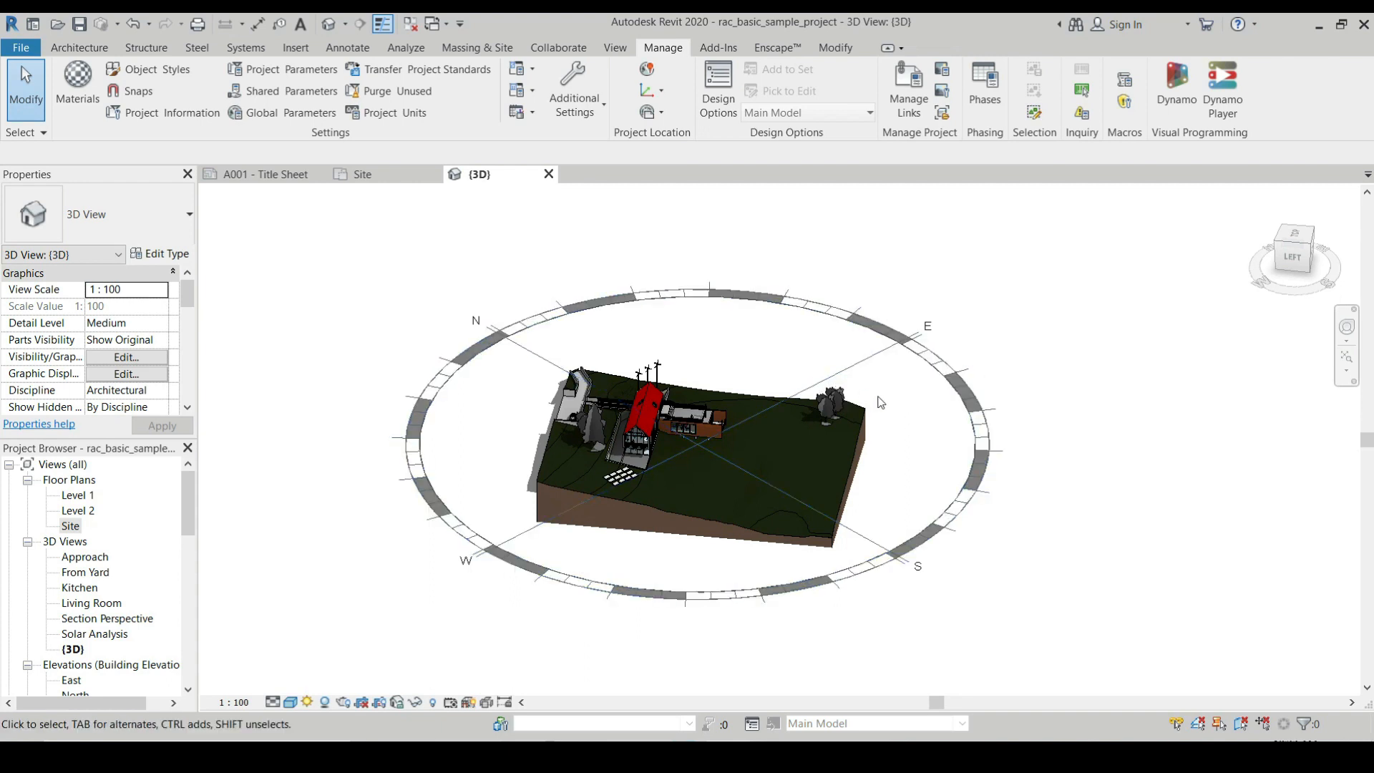
pyautogui.scroll(5, 666, 466)
pyautogui.keyDown('shift'); pyautogui.moveTo(744, 435); pyautogui.dragTo(647, 484, button='middle'); pyautogui.keyUp('shift')
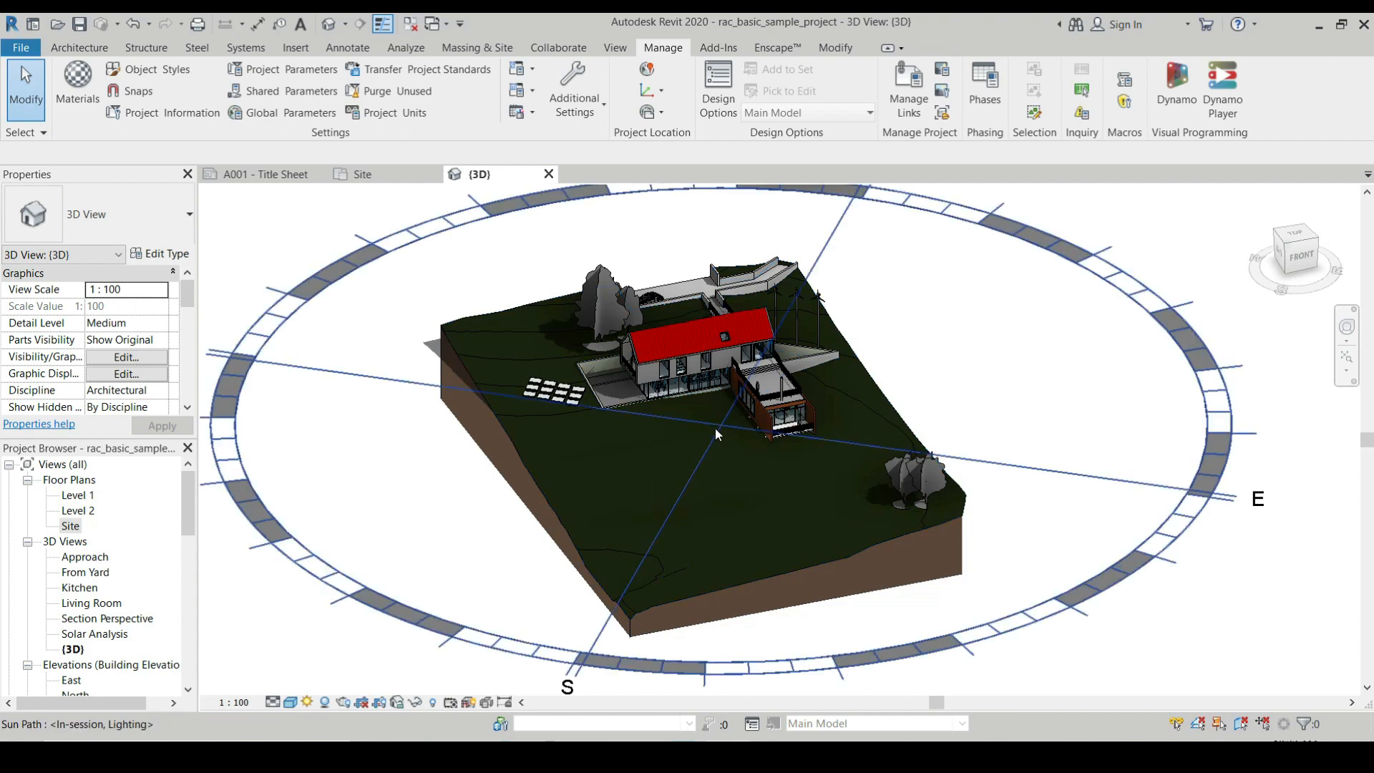
# Switch the solar study in the sun settings to Single Day and set its time interval to 15 minutes
pyautogui.click(310, 700)
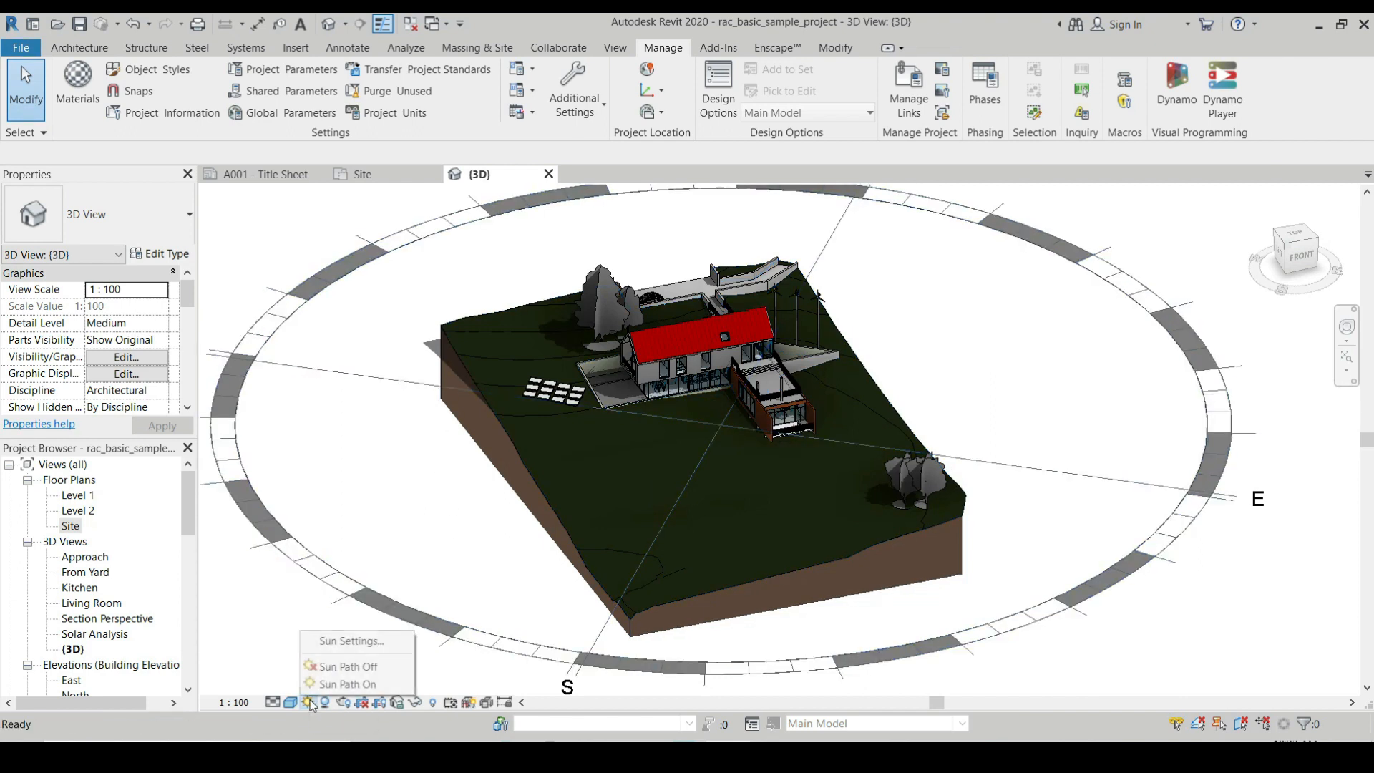
pyautogui.click(369, 647)
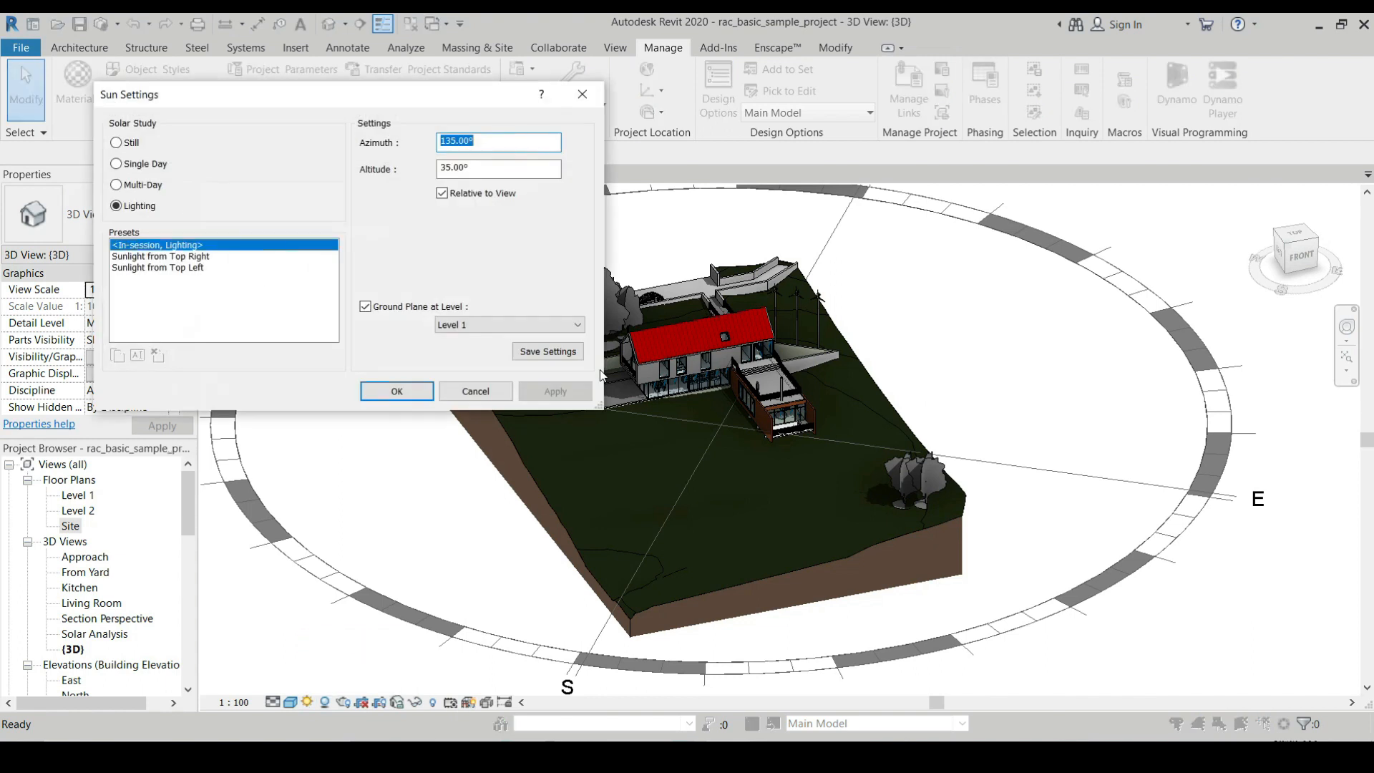
pyautogui.click(126, 146)
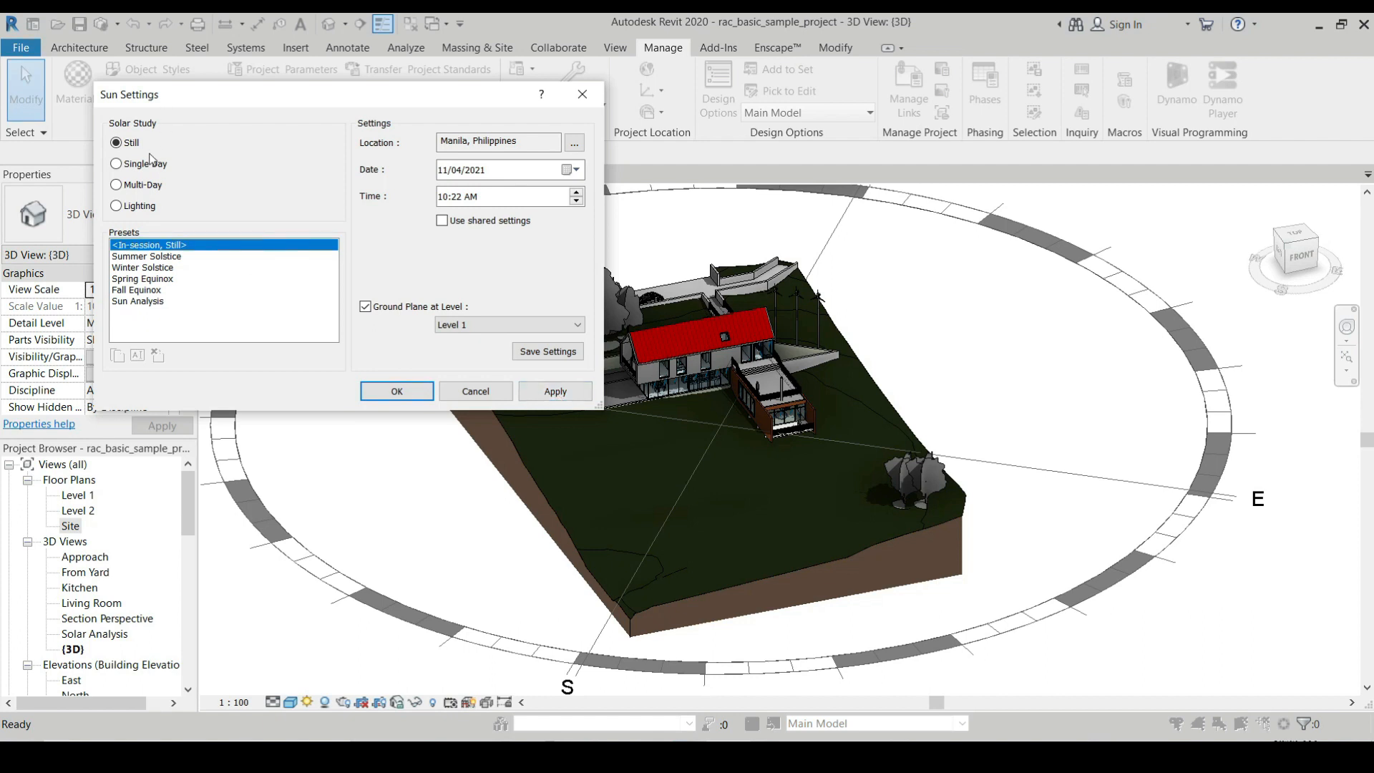
pyautogui.click(128, 165)
pyautogui.click(133, 184)
pyautogui.click(129, 167)
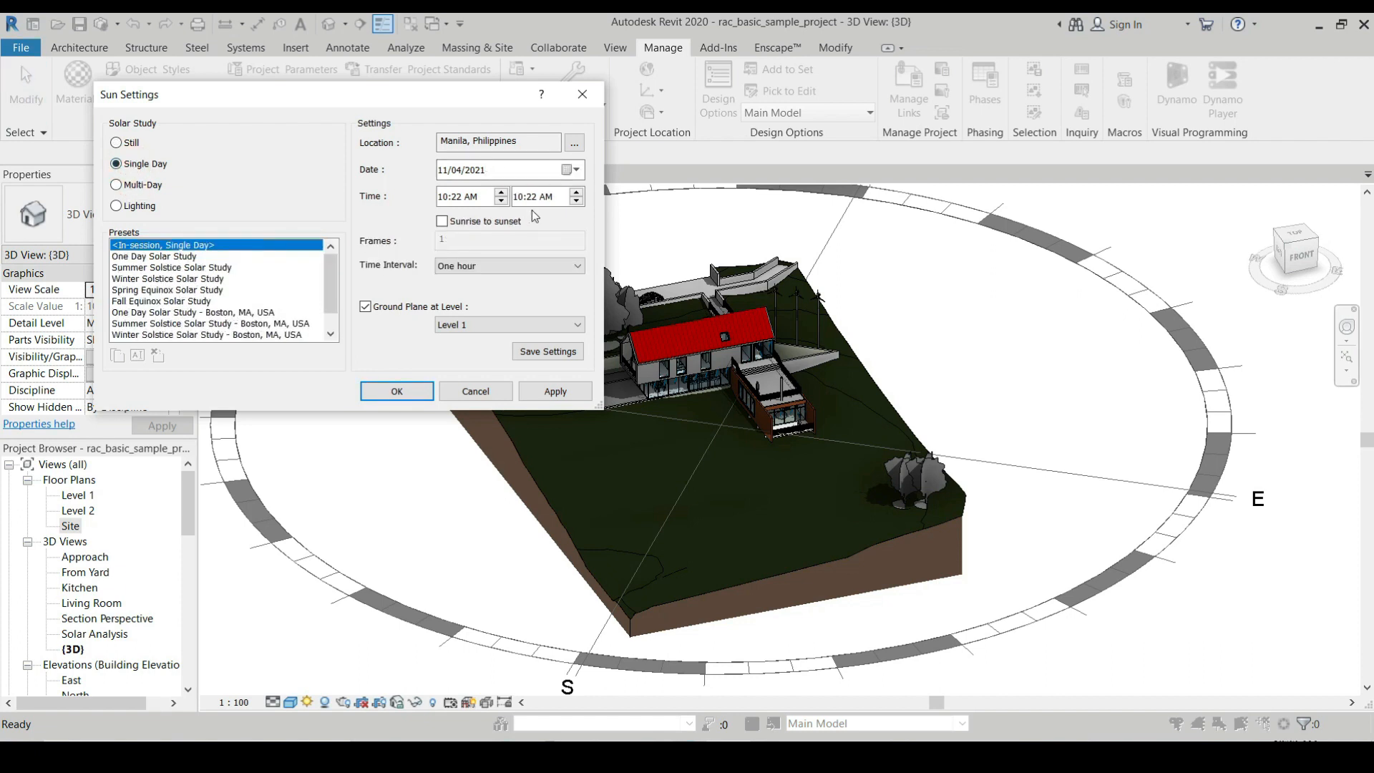
pyautogui.click(458, 267)
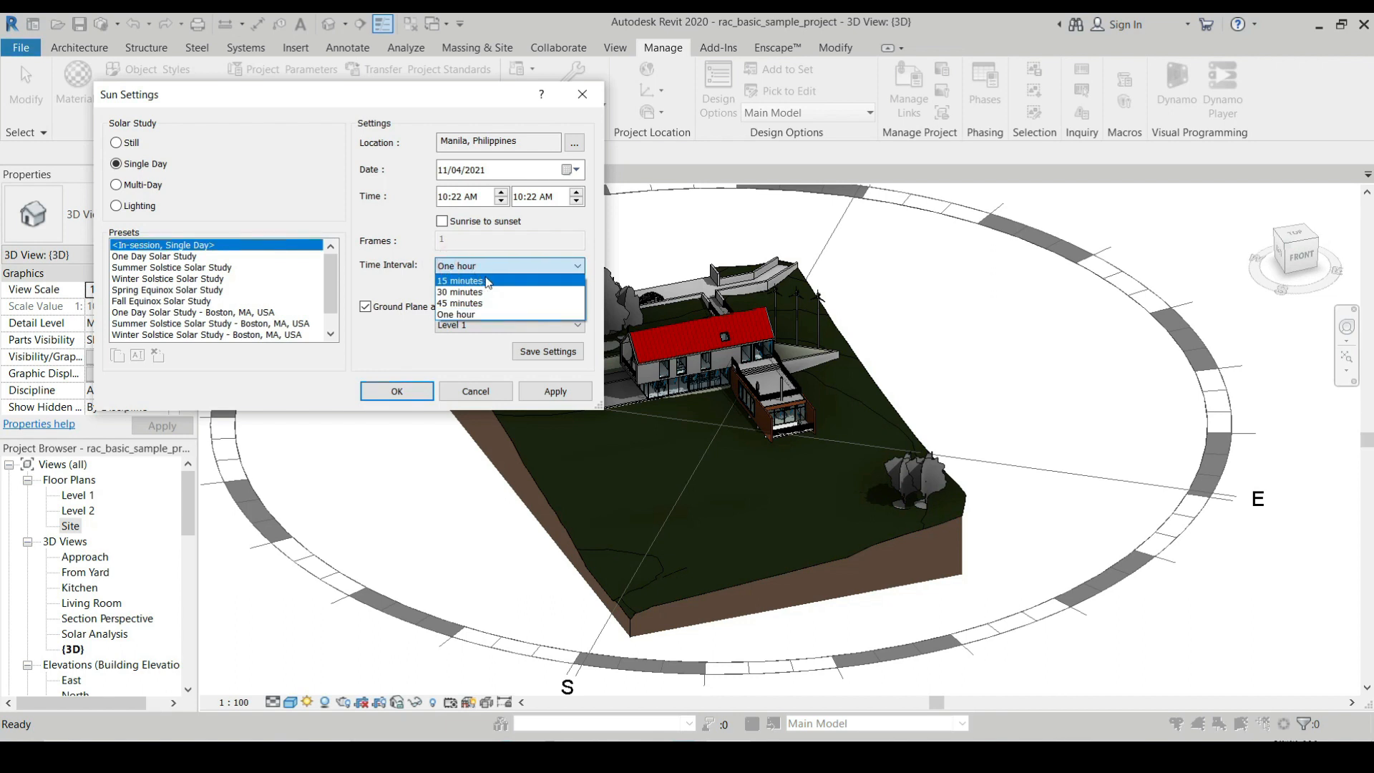
pyautogui.click(487, 280)
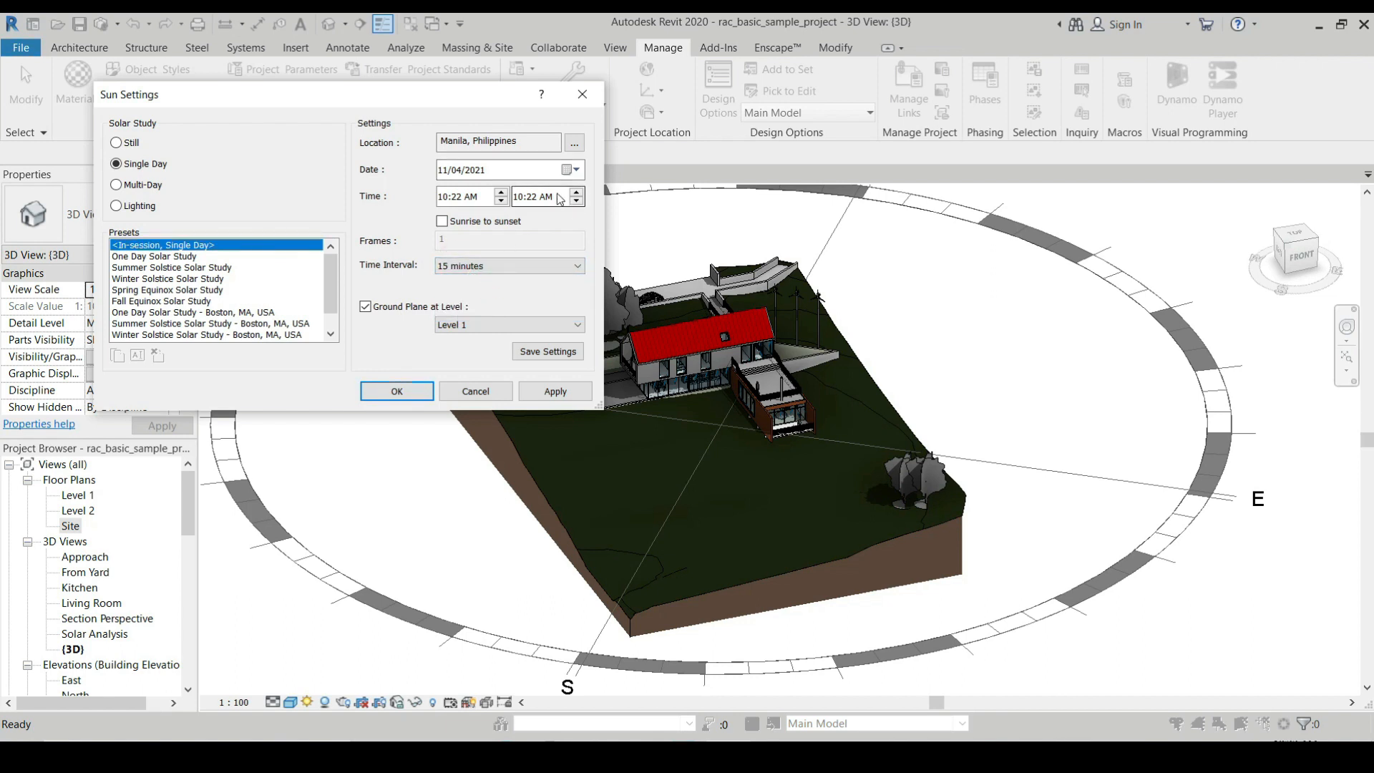
# Set the single-day study's time range from 10:22 AM to 5:22 PM, then apply and accept the sun settings
pyautogui.click(545, 200)
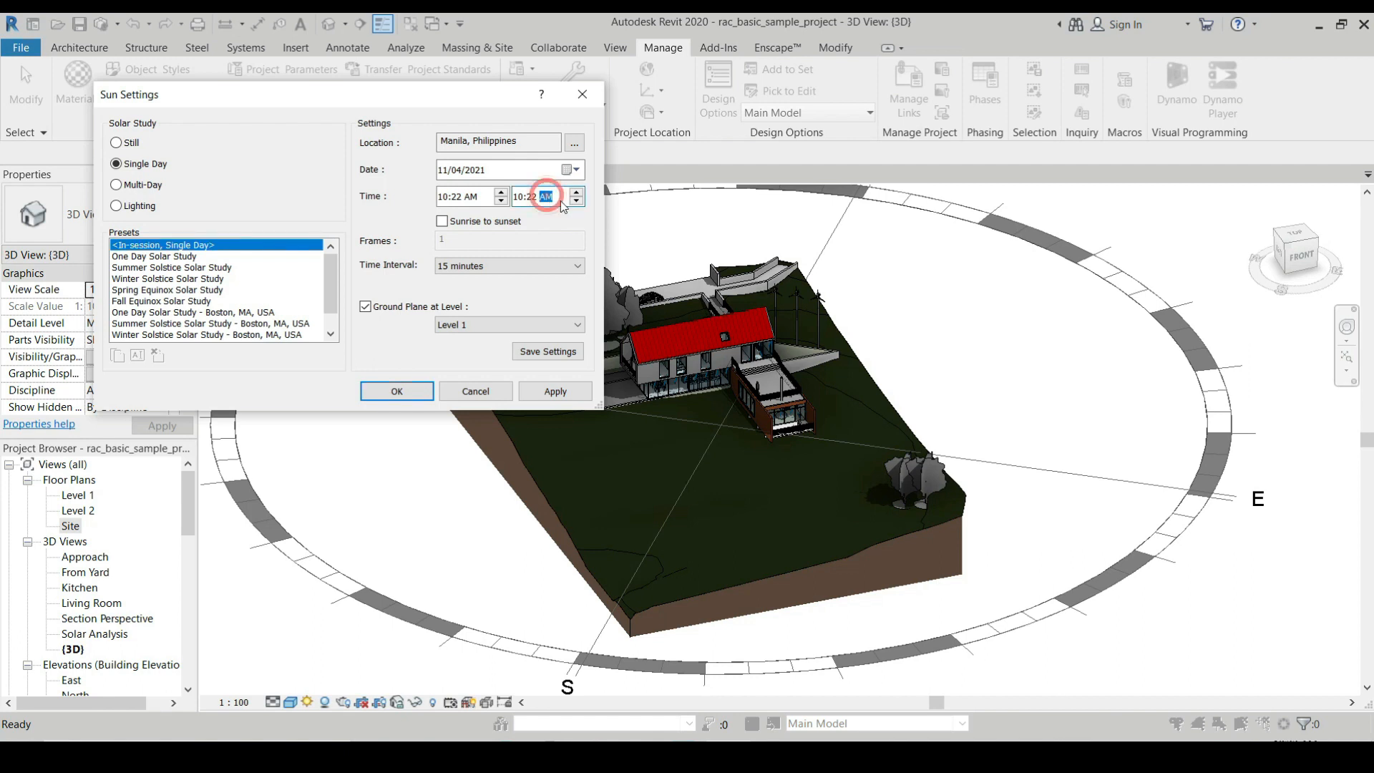
pyautogui.click(533, 198)
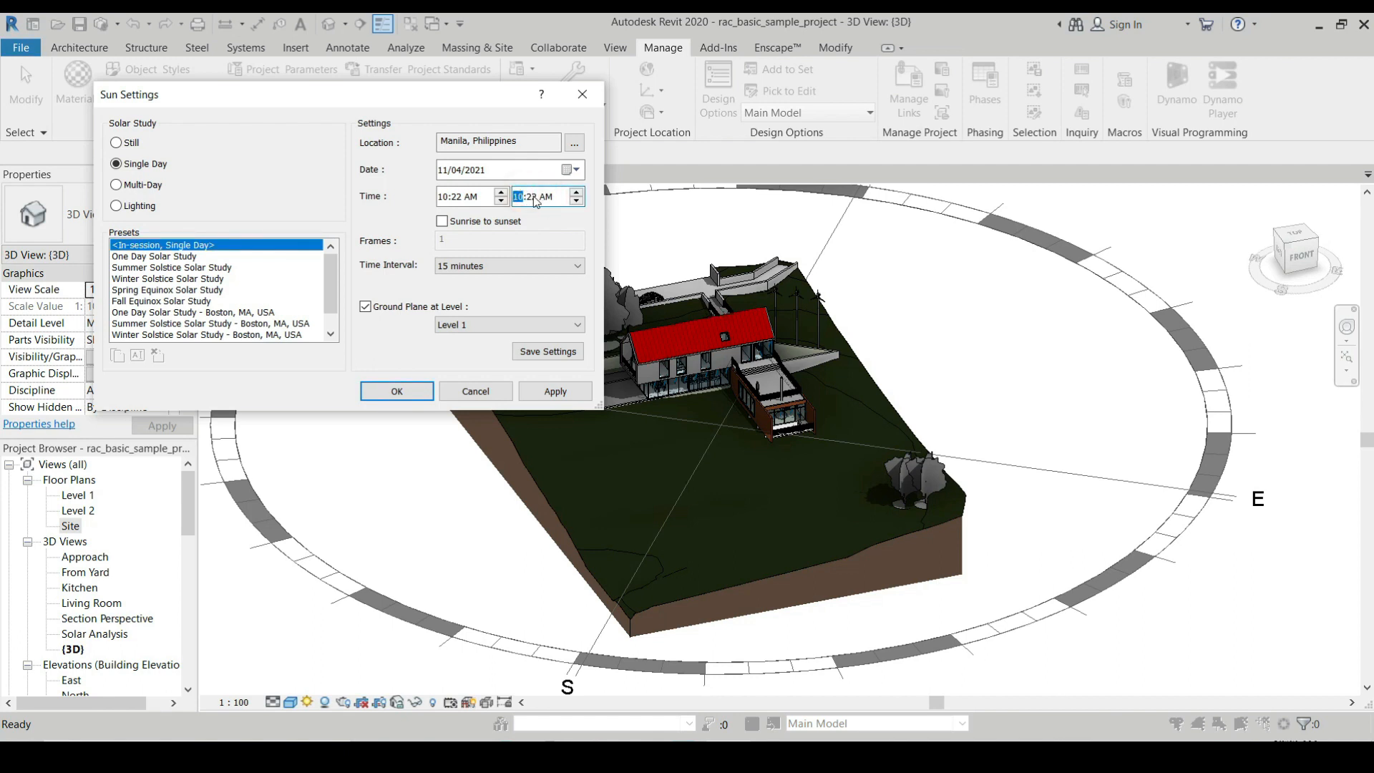
pyautogui.click(520, 197)
pyautogui.write('5')
pyautogui.click(547, 198)
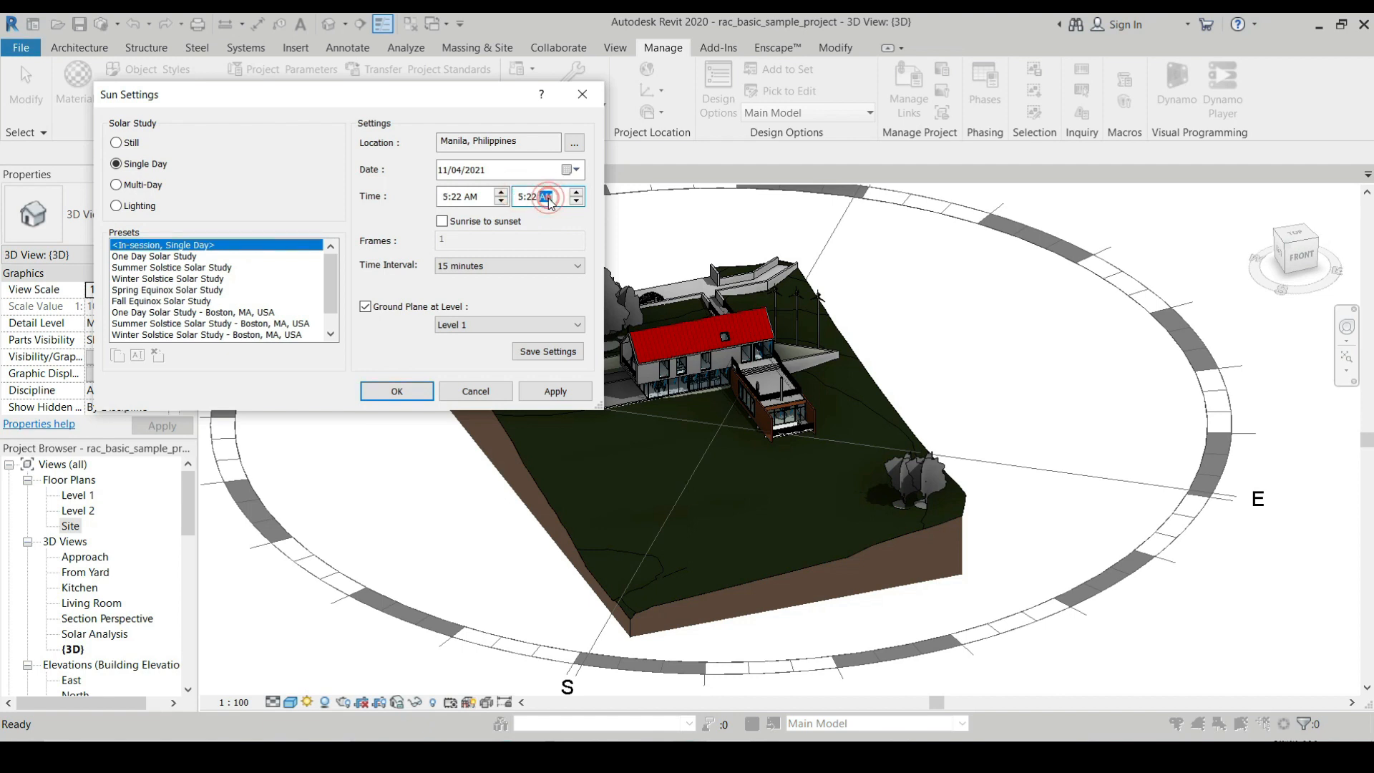
pyautogui.write('p')
pyautogui.click(451, 197)
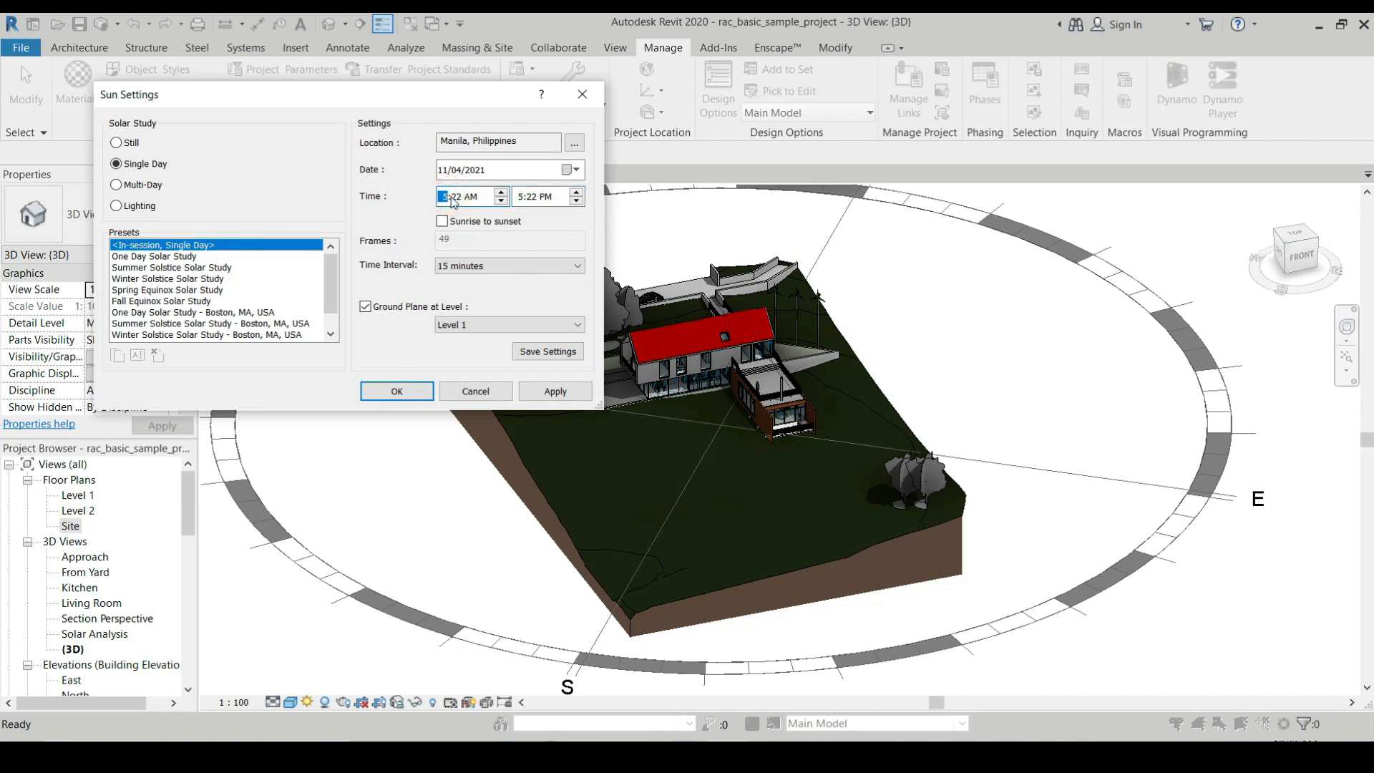
pyautogui.write('10')
pyautogui.click(558, 230)
pyautogui.click(567, 395)
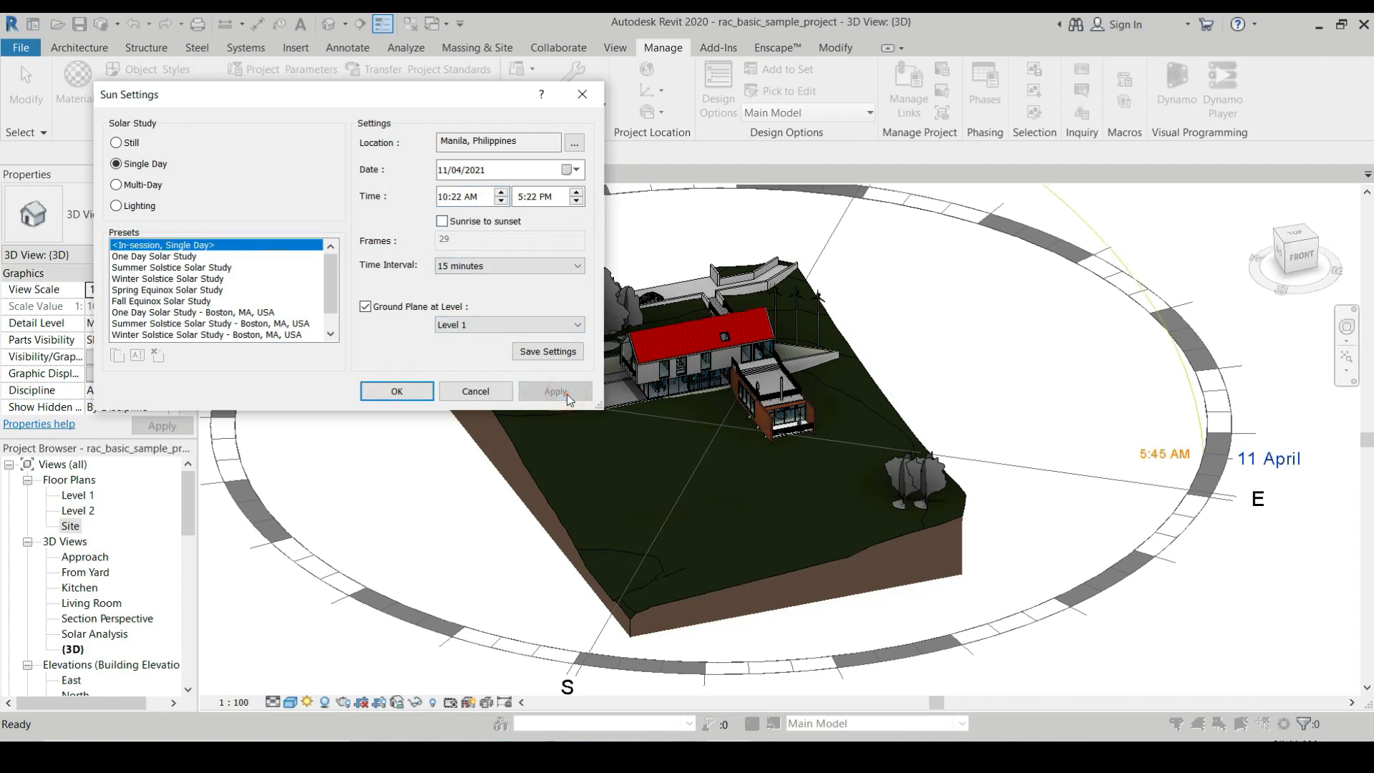
pyautogui.click(395, 391)
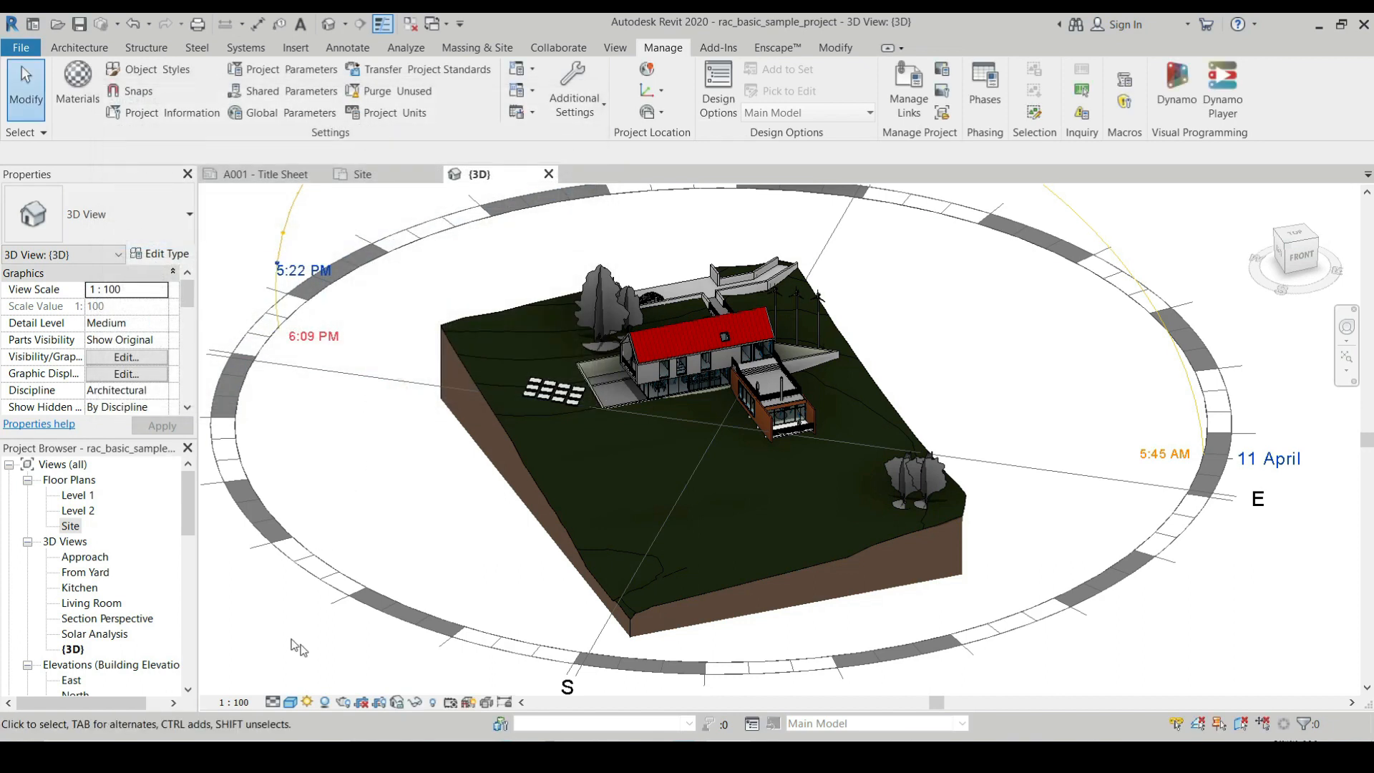
# Preview the single-day solar study and play its animation with the whole sun path in view
pyautogui.click(308, 702)
pyautogui.click(342, 686)
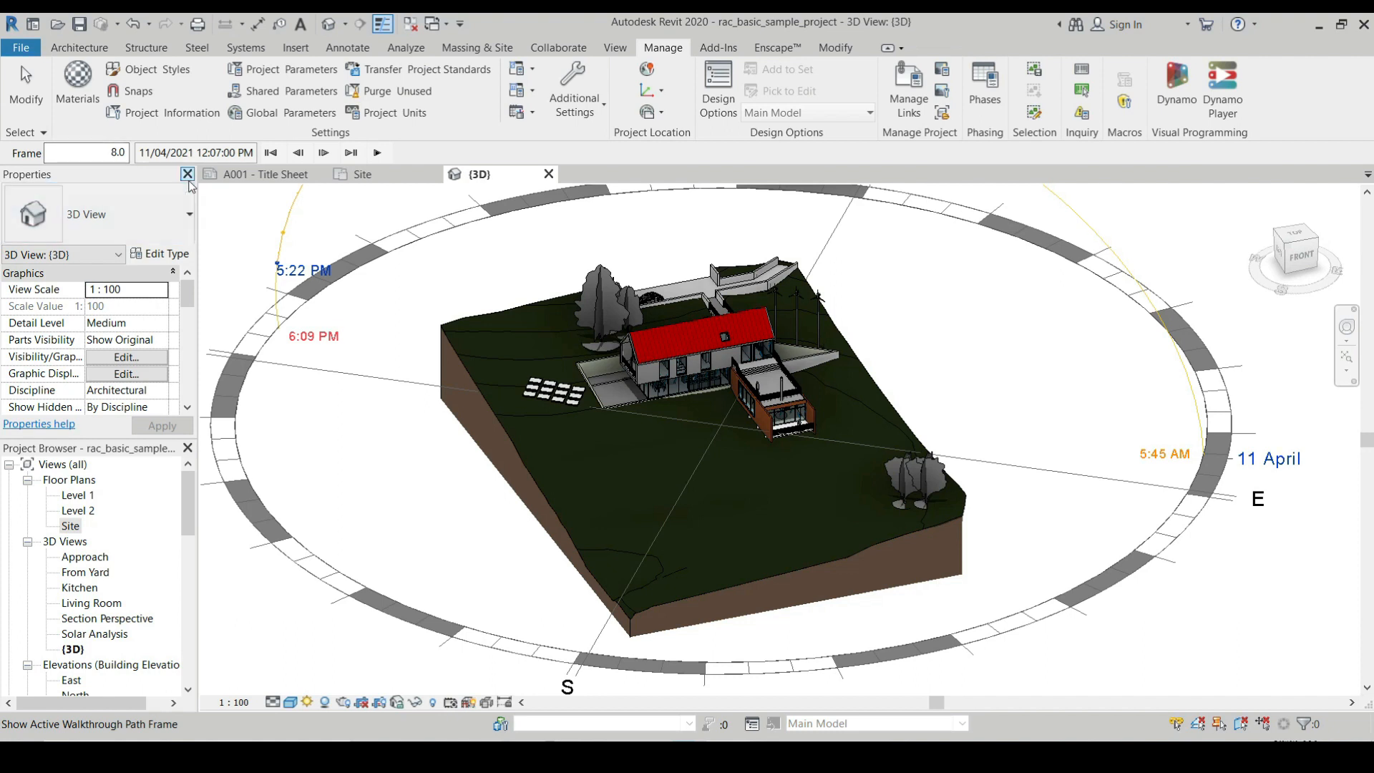
pyautogui.scroll(-4, 530, 384)
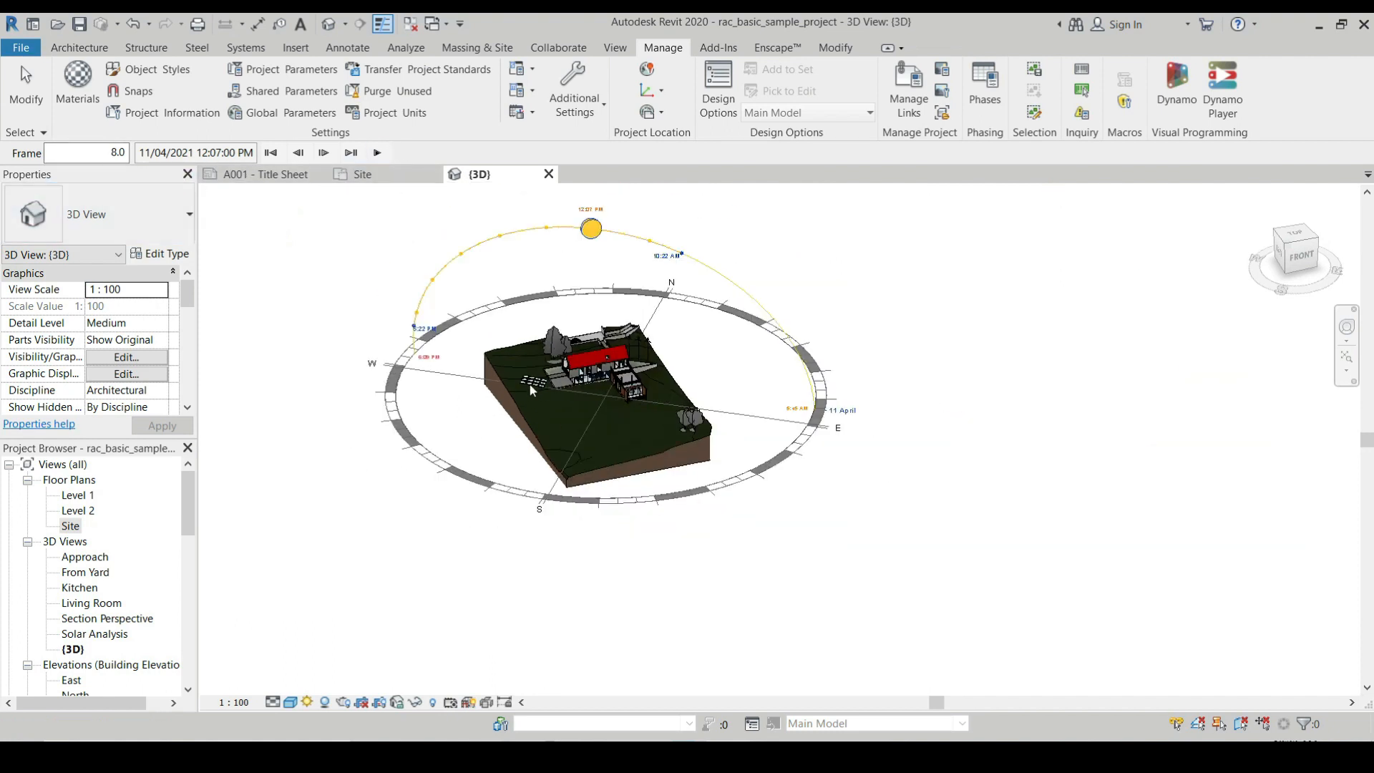
pyautogui.click(378, 153)
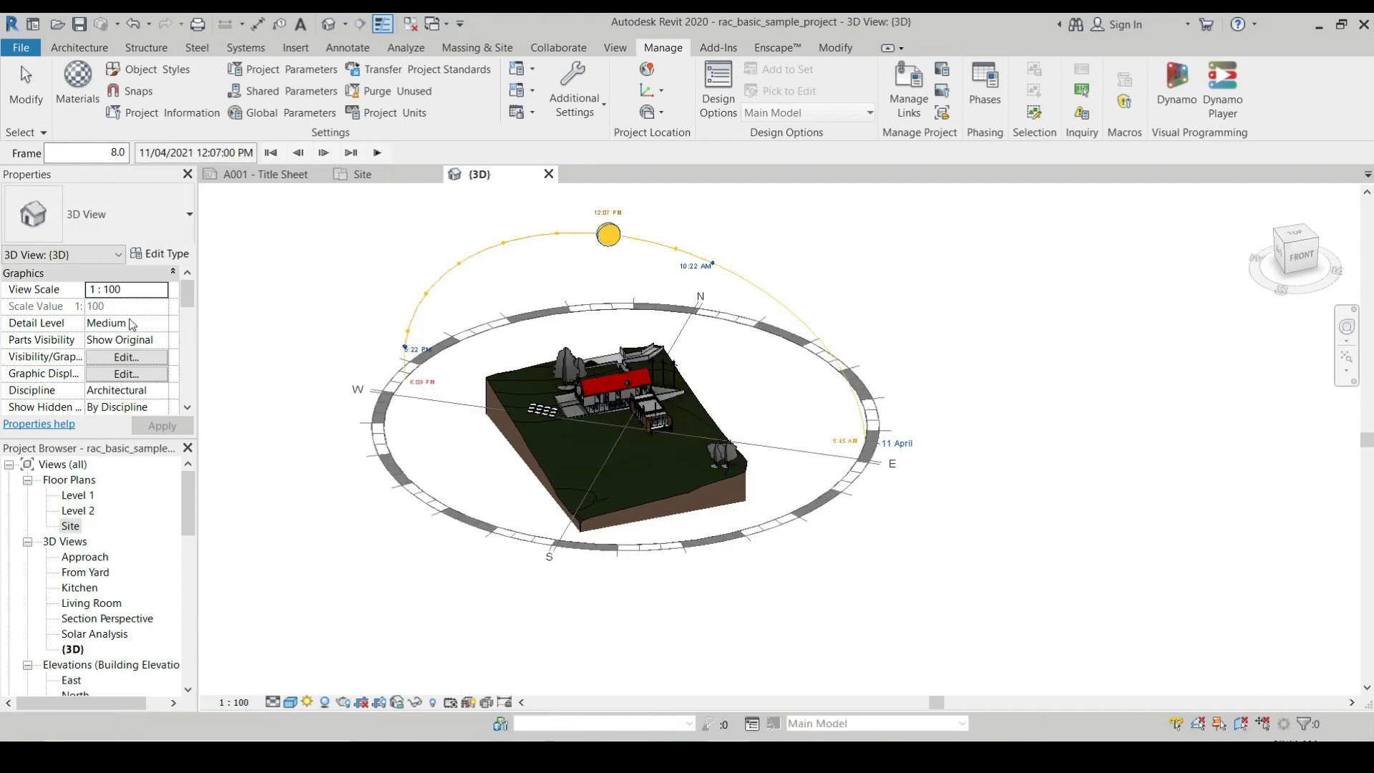
# Turn on Crop View and Crop Region Visible for the 3D view
pyautogui.scroll(-2, 119, 315)
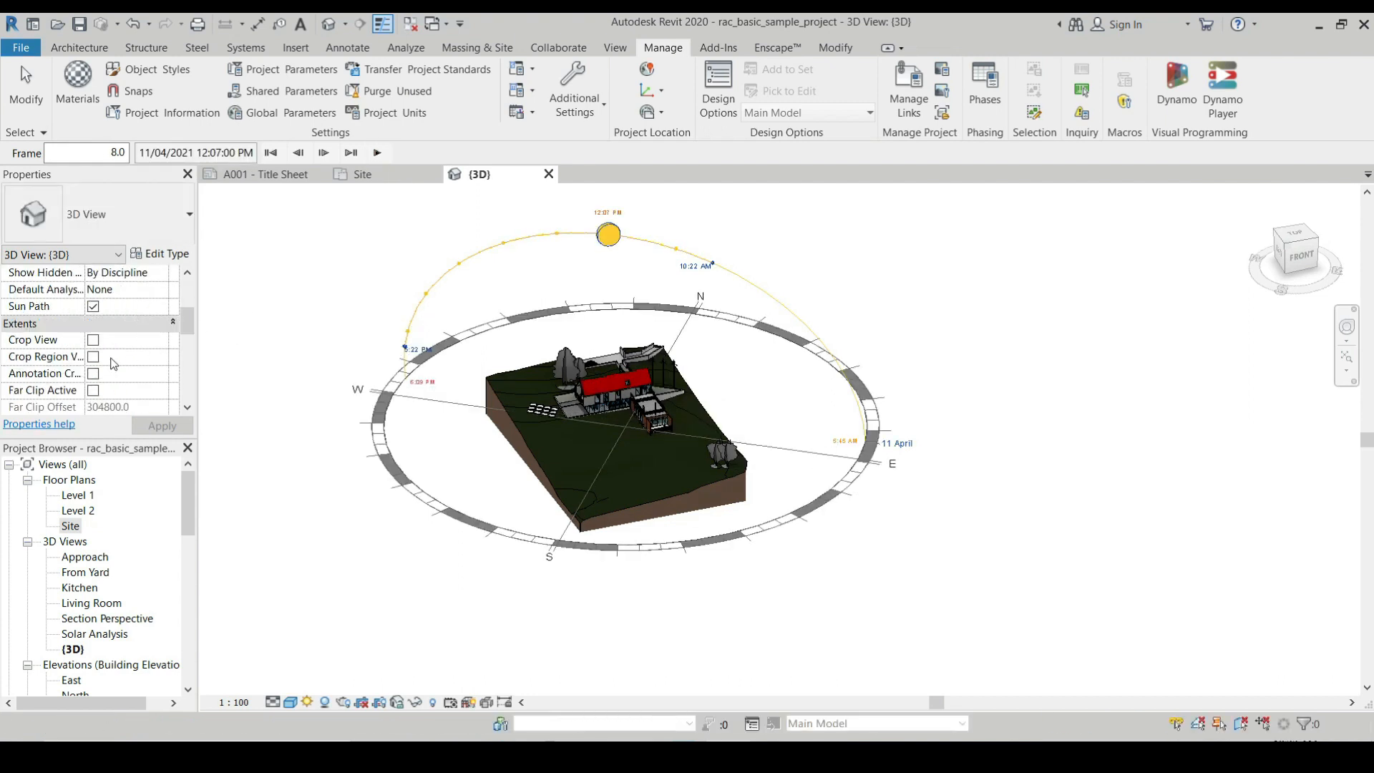
pyautogui.click(93, 340)
pyautogui.click(93, 357)
pyautogui.scroll(-3, 730, 476)
pyautogui.scroll(2, 694, 435)
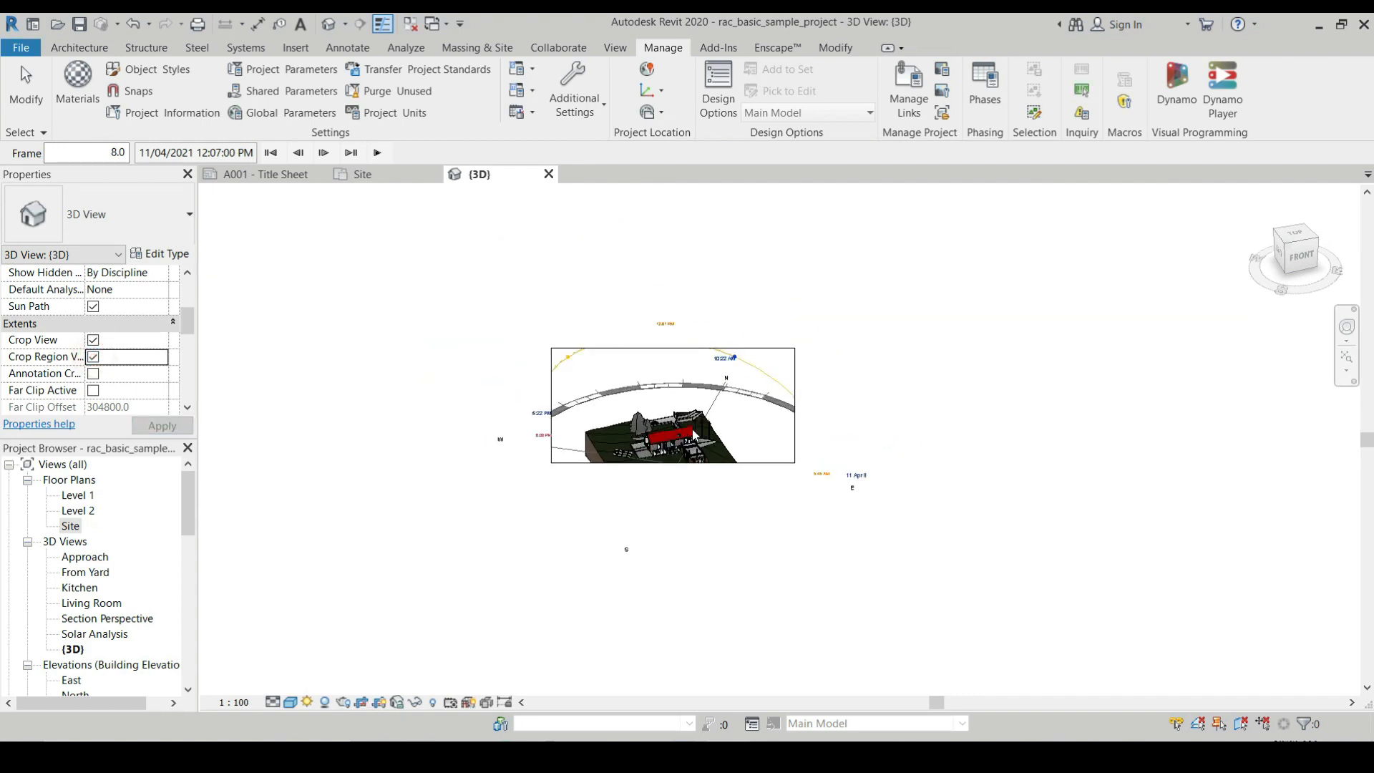
pyautogui.scroll(2, 694, 435)
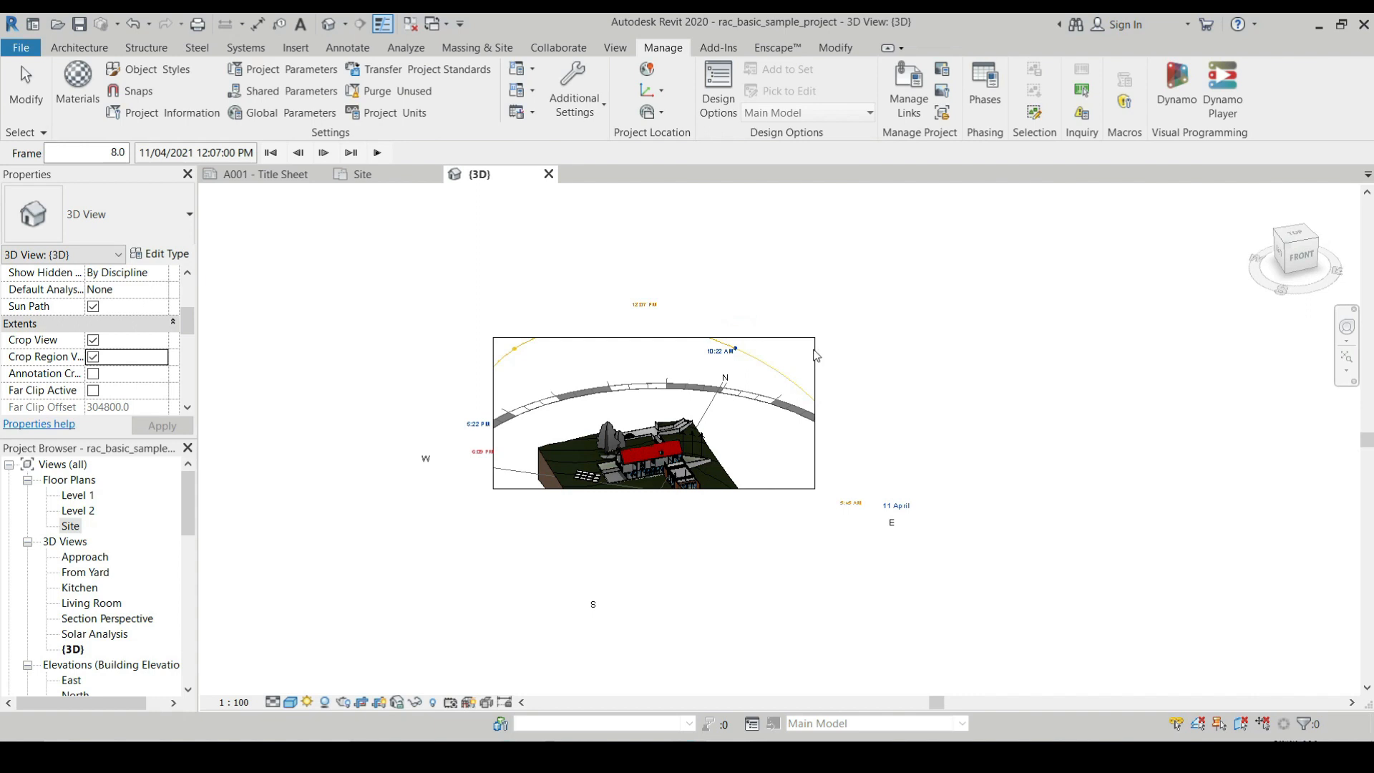
# Try to select the crop region boundary, switching the crop region's visibility off and on again between attempts
pyautogui.click(779, 336)
pyautogui.click(93, 358)
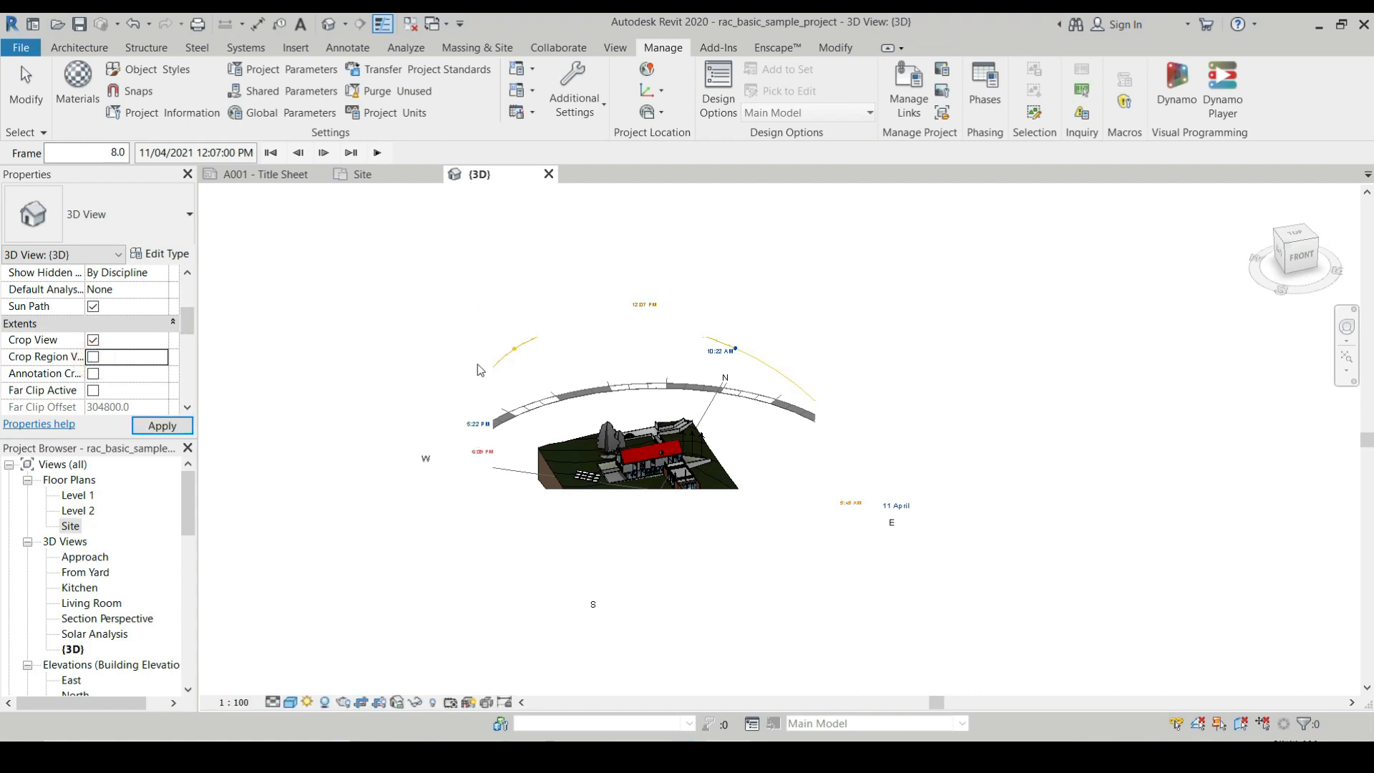
pyautogui.click(93, 357)
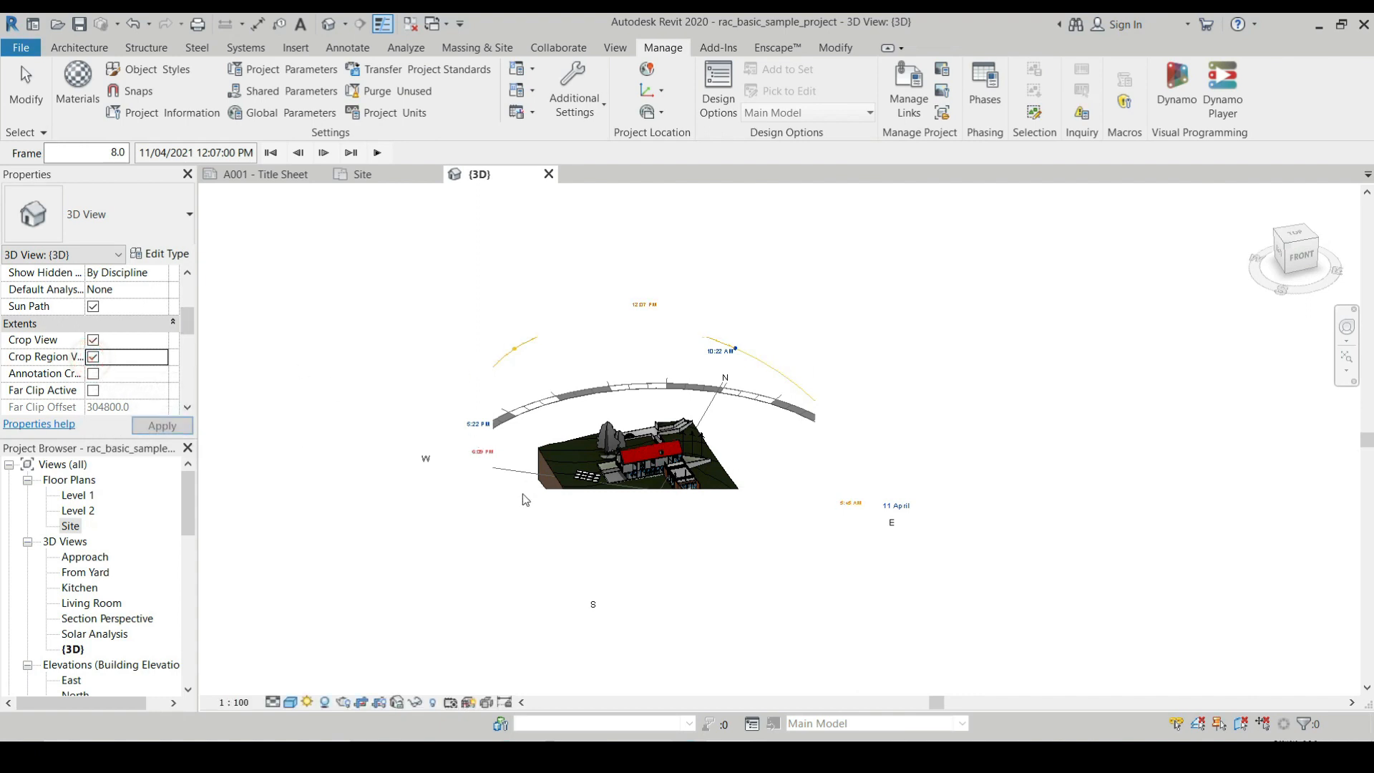
pyautogui.click(523, 489)
pyautogui.click(519, 447)
pyautogui.click(555, 337)
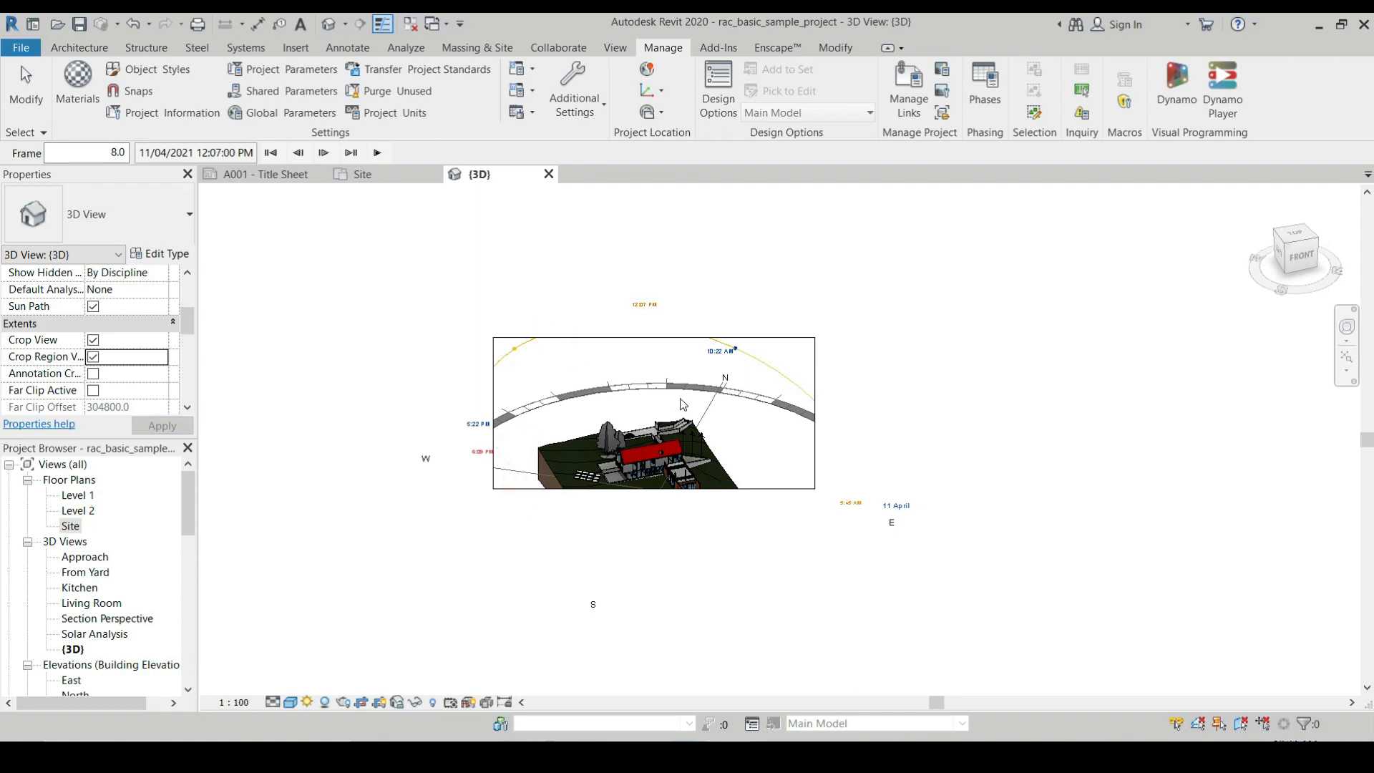
# View the cropped model from the top and from the front-right corner, and try again to select the crop boundary
pyautogui.scroll(-1, 685, 407)
pyautogui.moveTo(732, 447); pyautogui.dragTo(724, 431, button='middle')
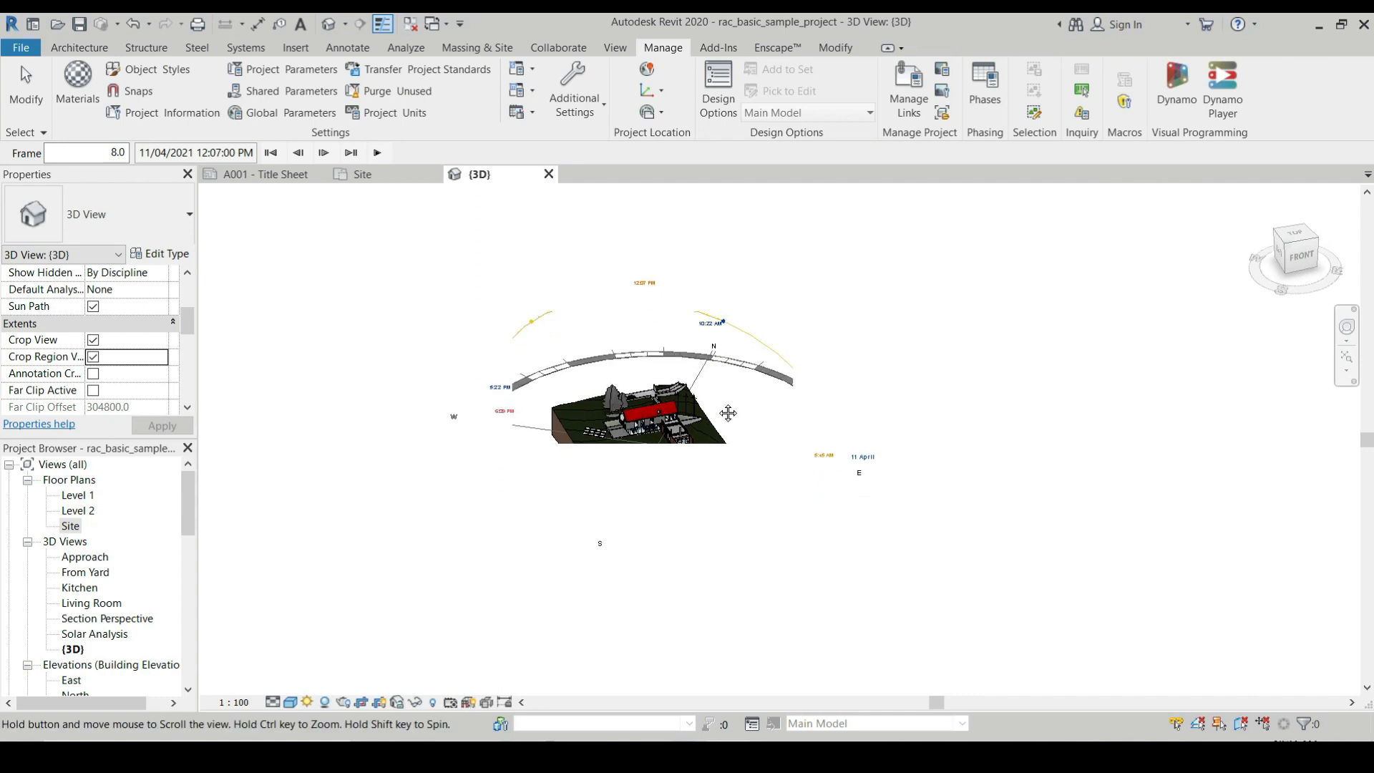
pyautogui.click(732, 462)
pyautogui.click(846, 282)
pyautogui.click(1296, 236)
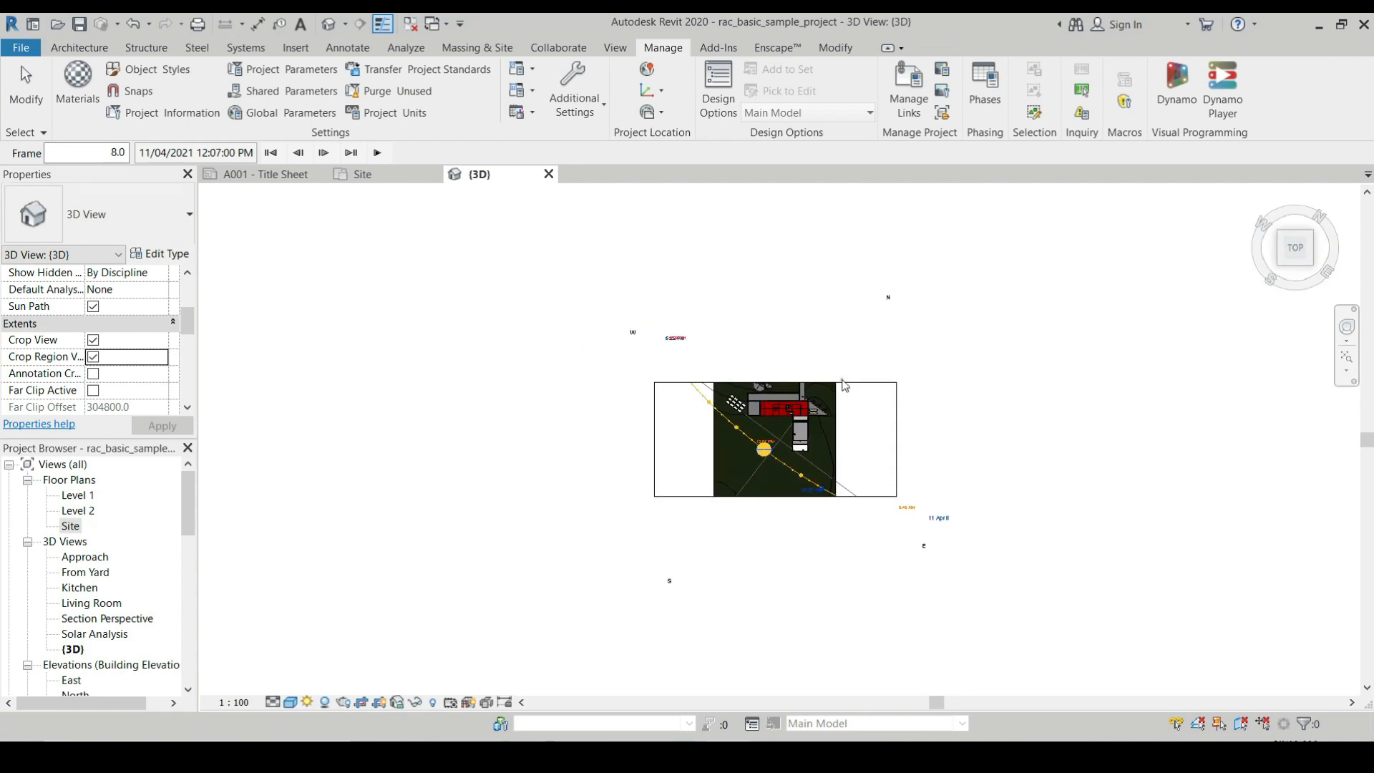
pyautogui.moveTo(1321, 278); pyautogui.dragTo(1327, 269)
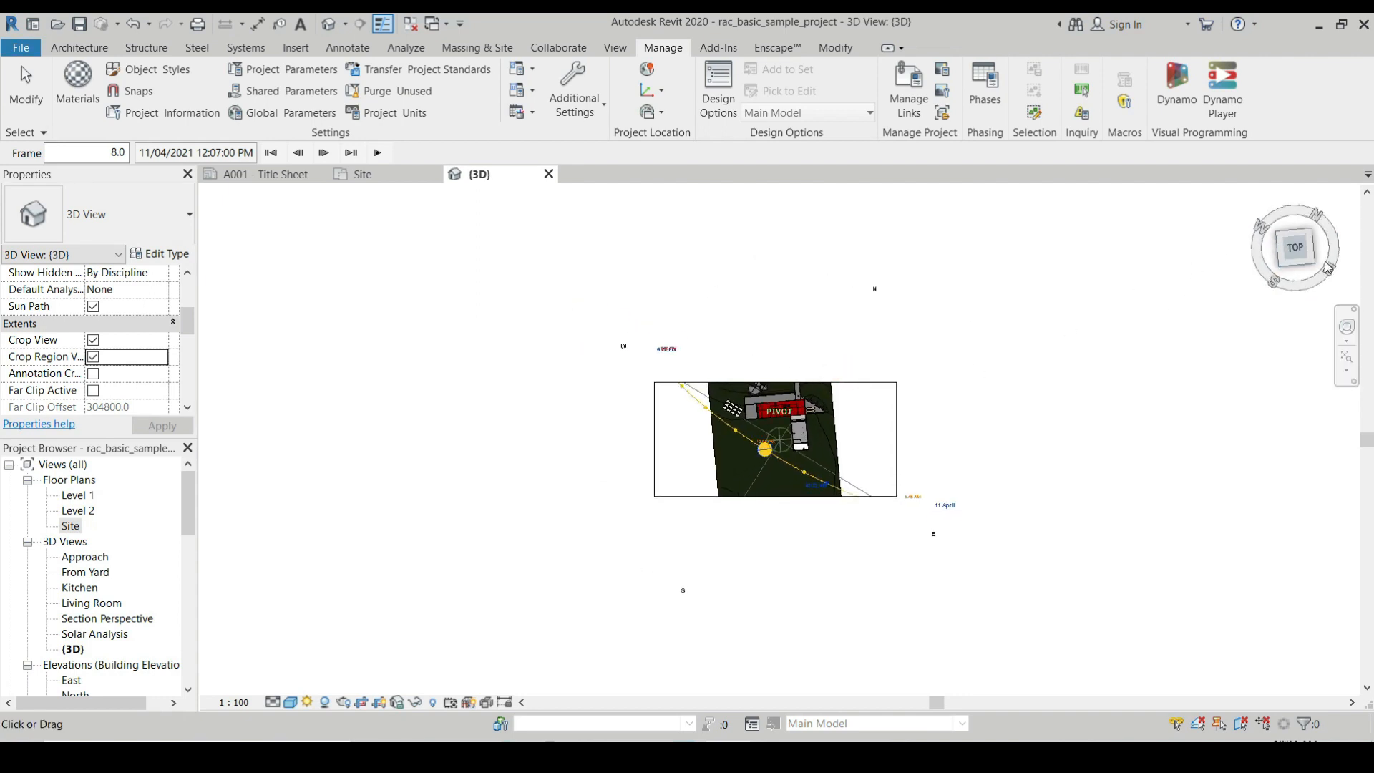
pyautogui.click(1313, 263)
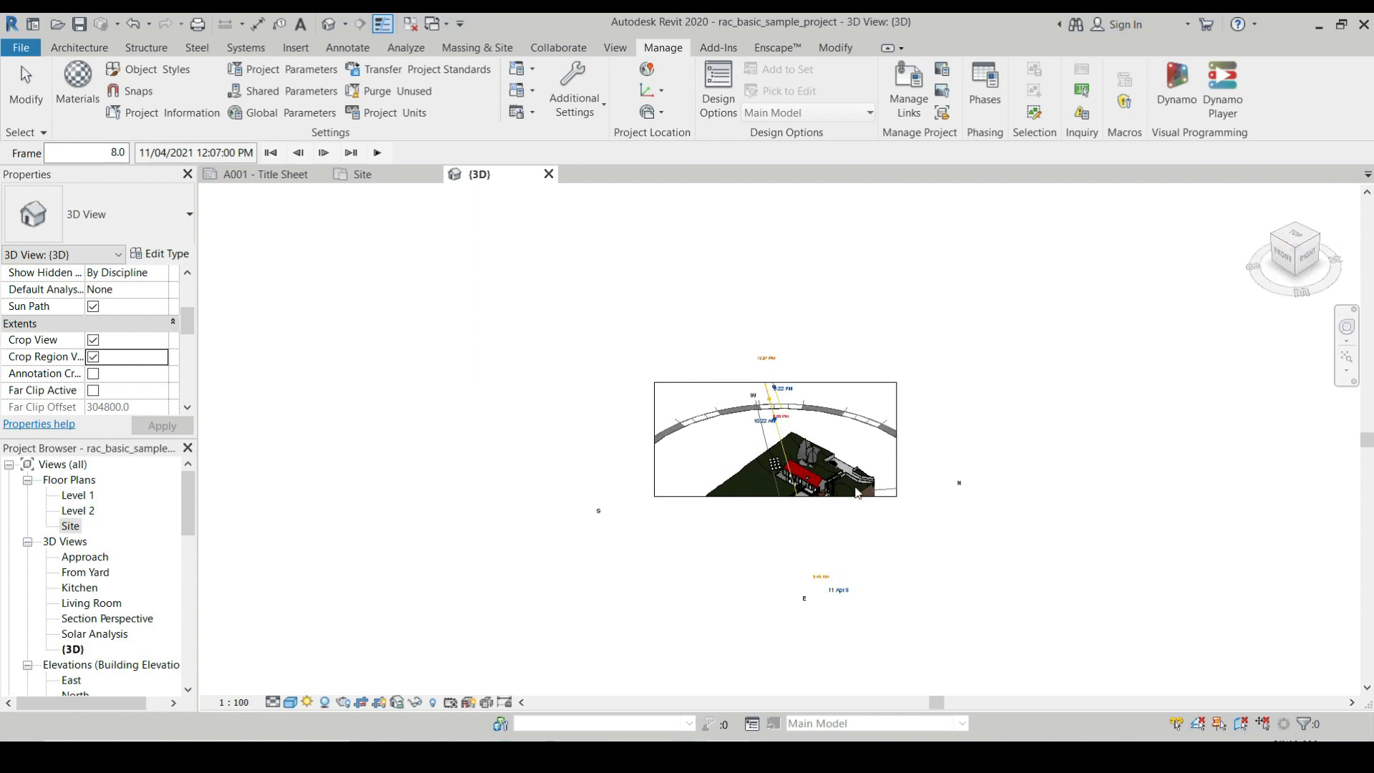
pyautogui.click(772, 496)
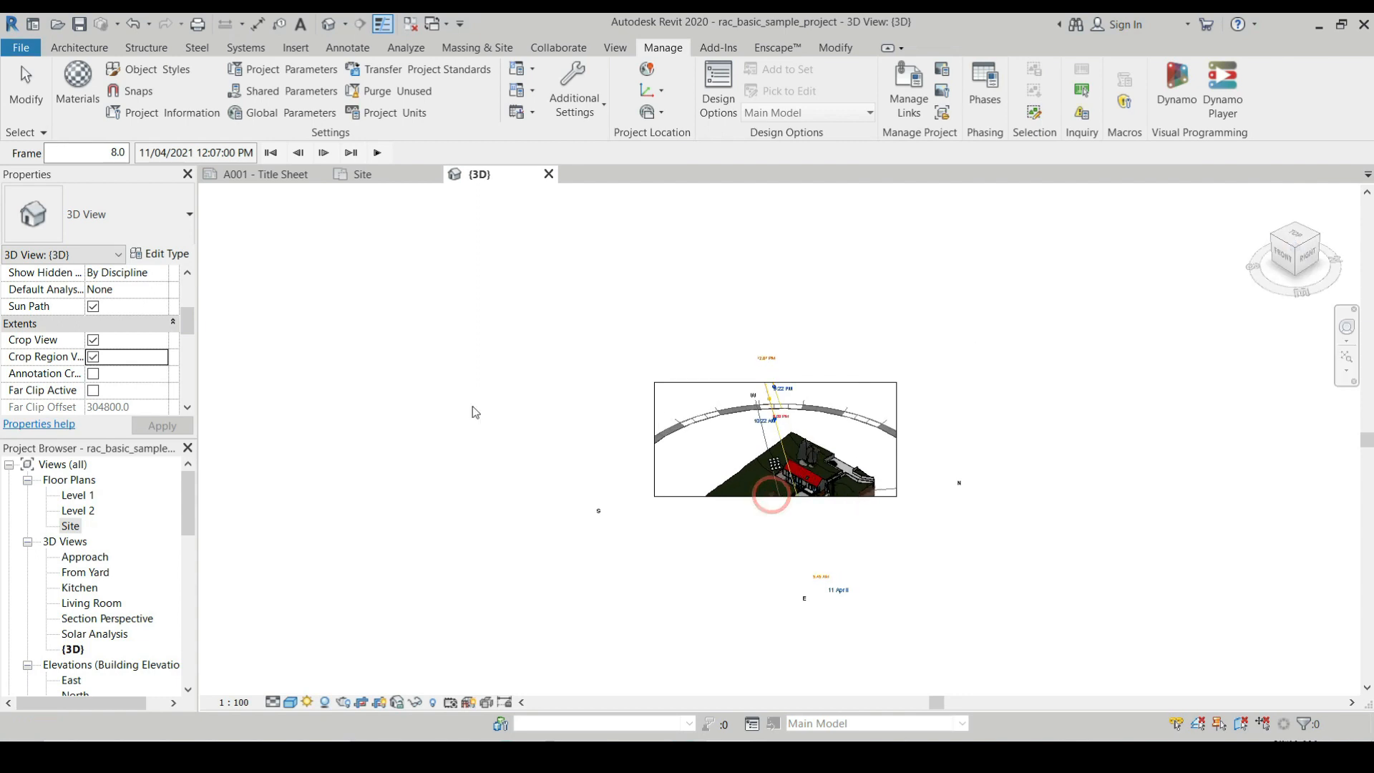
# Turn the 3D view's section box off and back on, and try to select the crop boundary around the enlarged model
pyautogui.scroll(-2, 103, 367)
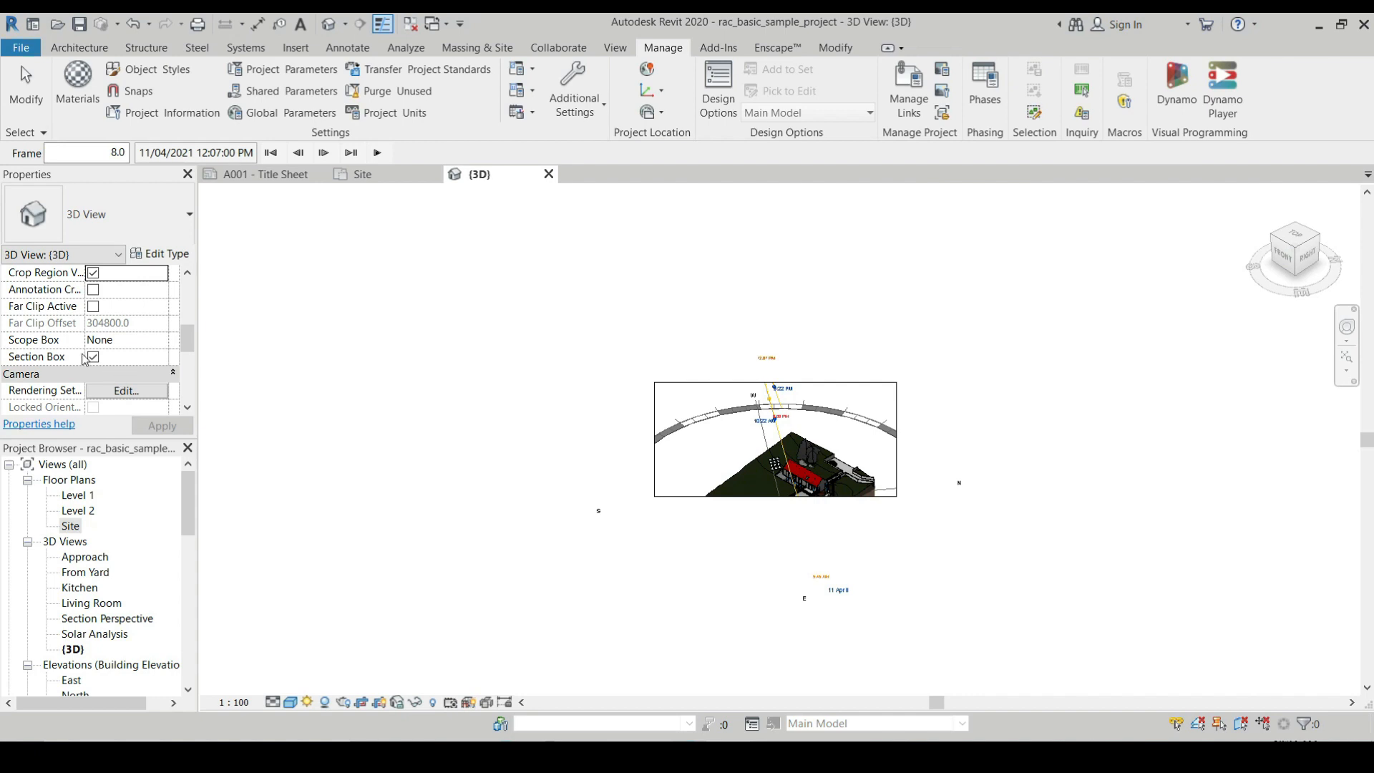
pyautogui.click(93, 357)
pyautogui.click(727, 380)
pyautogui.click(93, 357)
pyautogui.scroll(4, 829, 455)
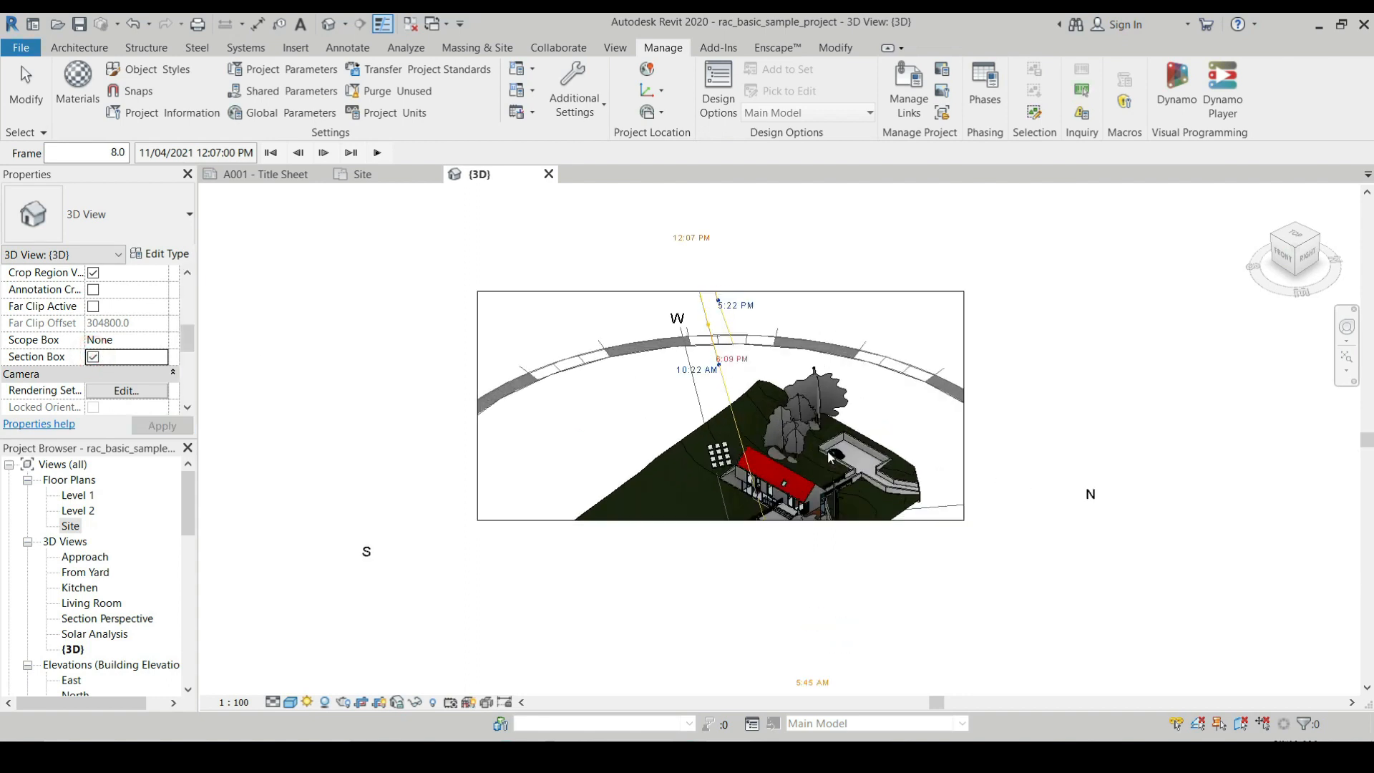
pyautogui.scroll(2, 829, 455)
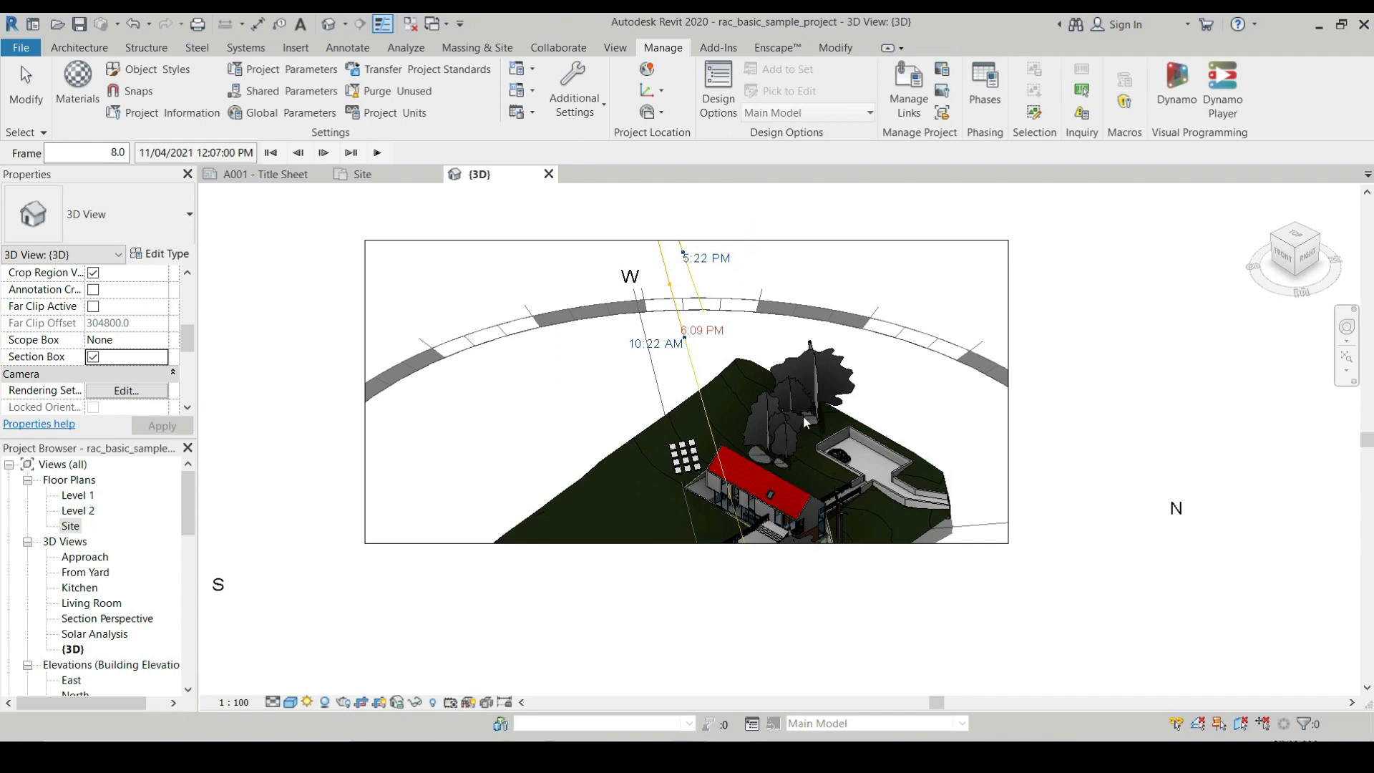
pyautogui.click(997, 543)
pyautogui.click(997, 542)
pyautogui.click(860, 303)
# Turn Crop View and Crop Region Visible off to show the whole sun path, and turn both back on
pyautogui.scroll(1, 109, 308)
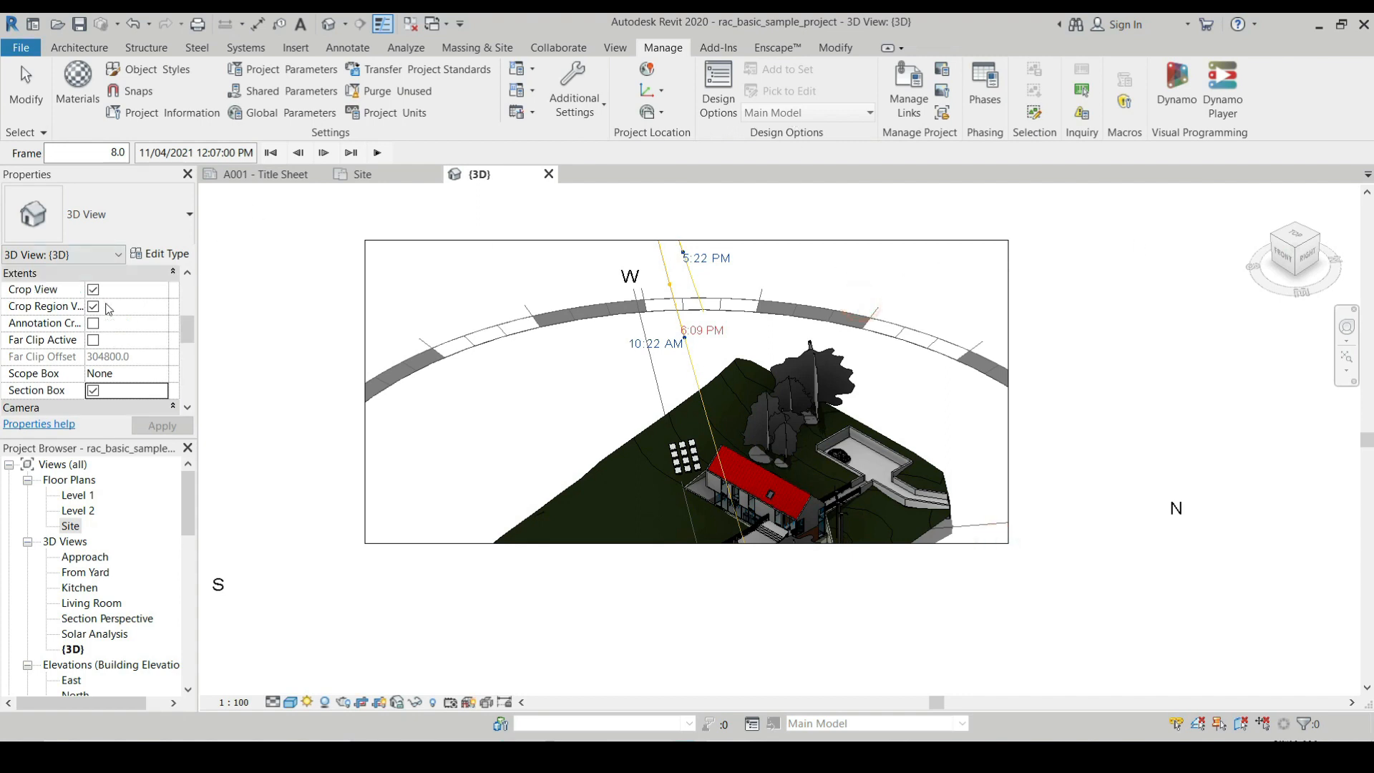
pyautogui.click(94, 290)
pyautogui.click(559, 243)
pyautogui.scroll(-2, 558, 244)
pyautogui.click(93, 306)
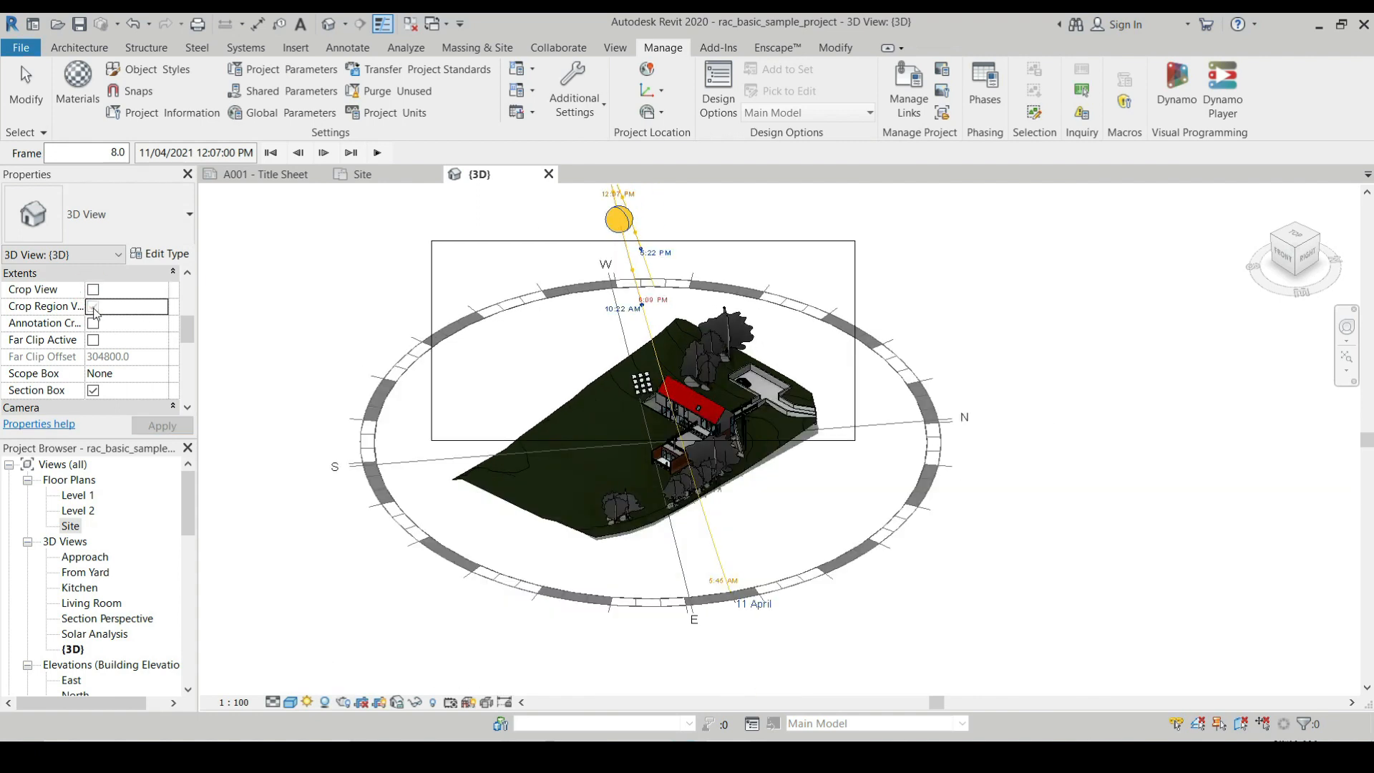
pyautogui.scroll(-3, 528, 270)
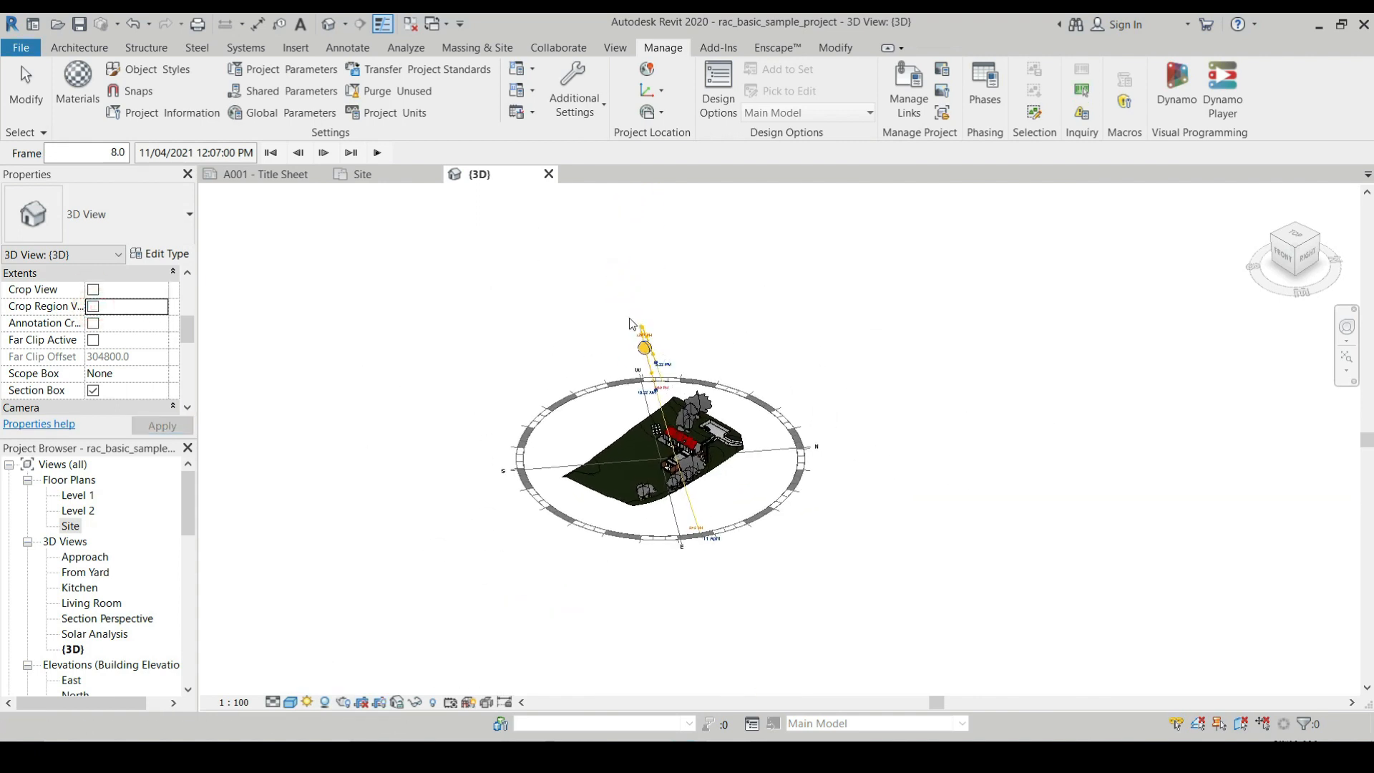
pyautogui.moveTo(571, 353); pyautogui.dragTo(628, 315, button='middle')
pyautogui.click(93, 307)
pyautogui.click(93, 289)
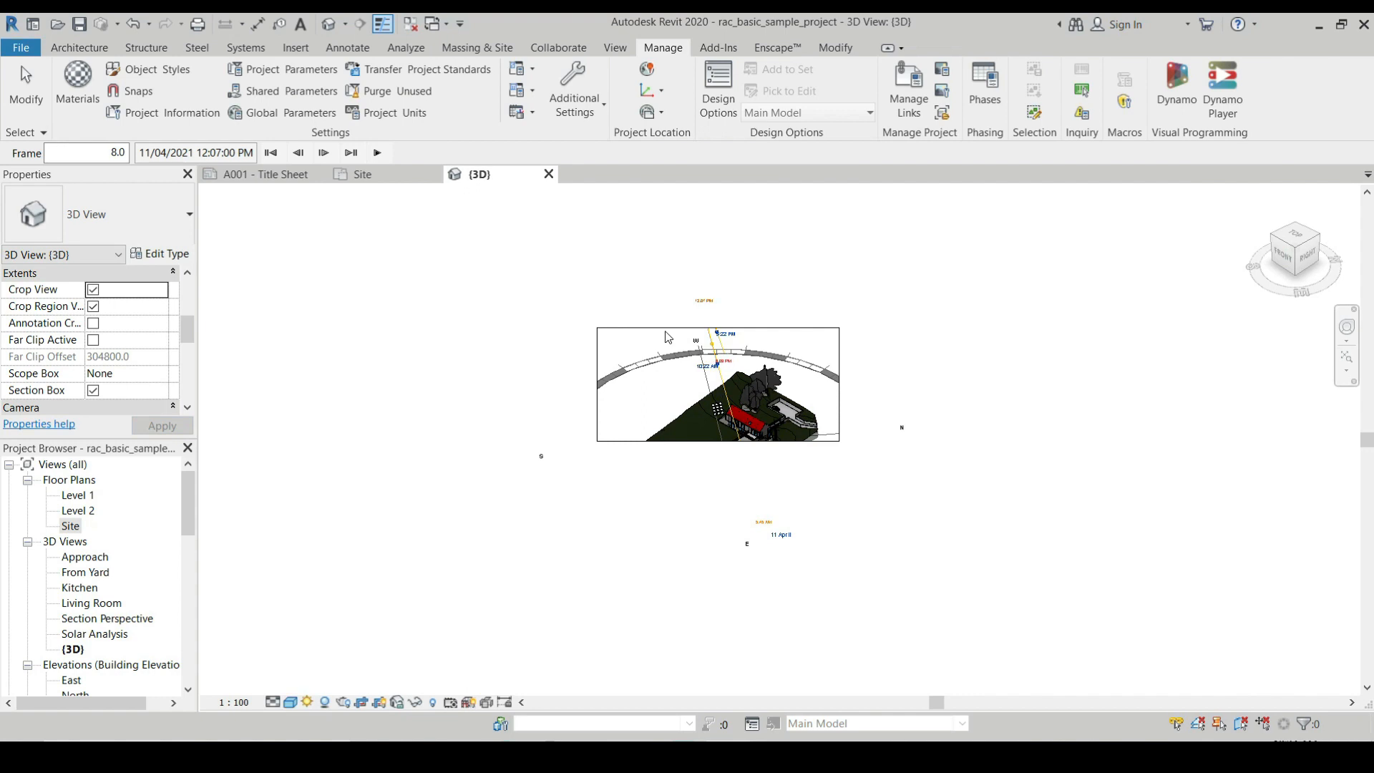
# Check the orientation lock options of the 3D view and try once more to select the crop boundary's upper edge
pyautogui.click(398, 702)
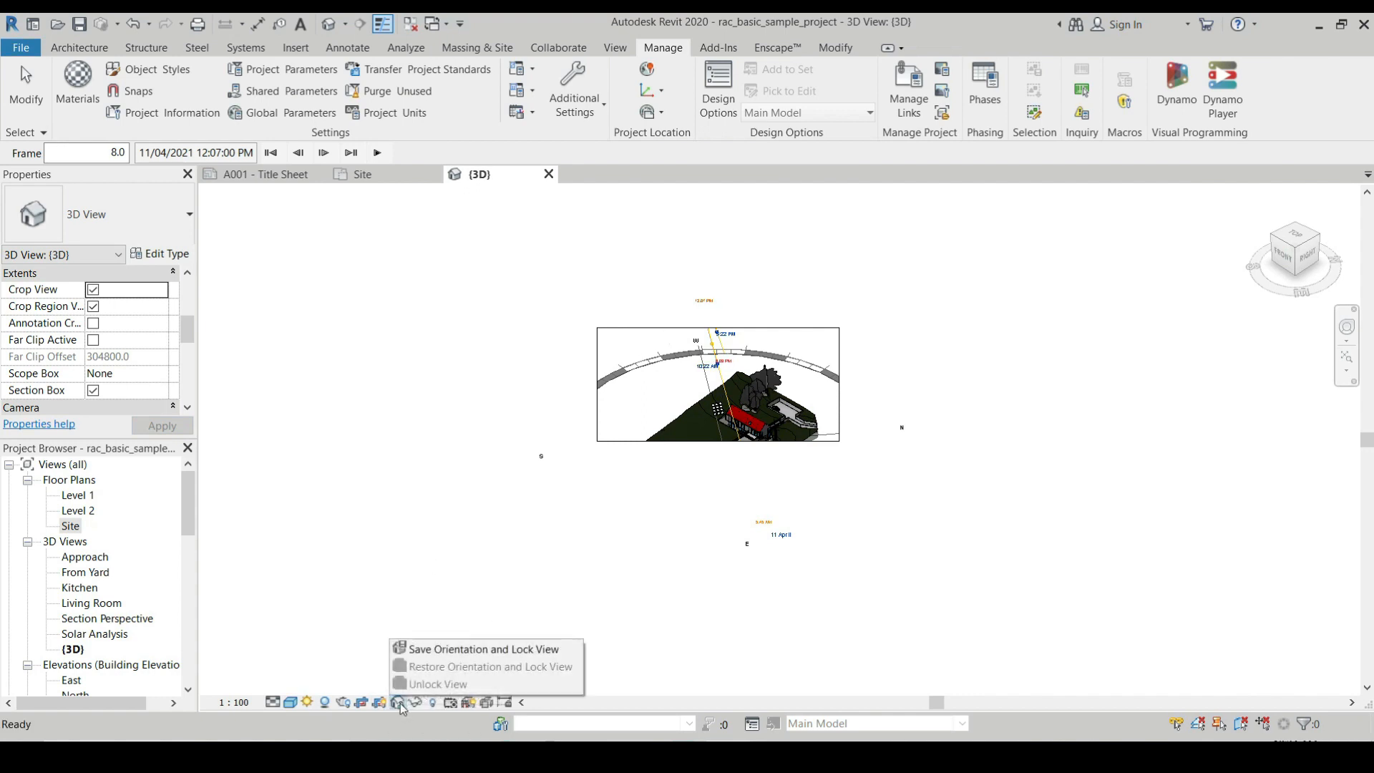
pyautogui.click(519, 567)
pyautogui.click(681, 332)
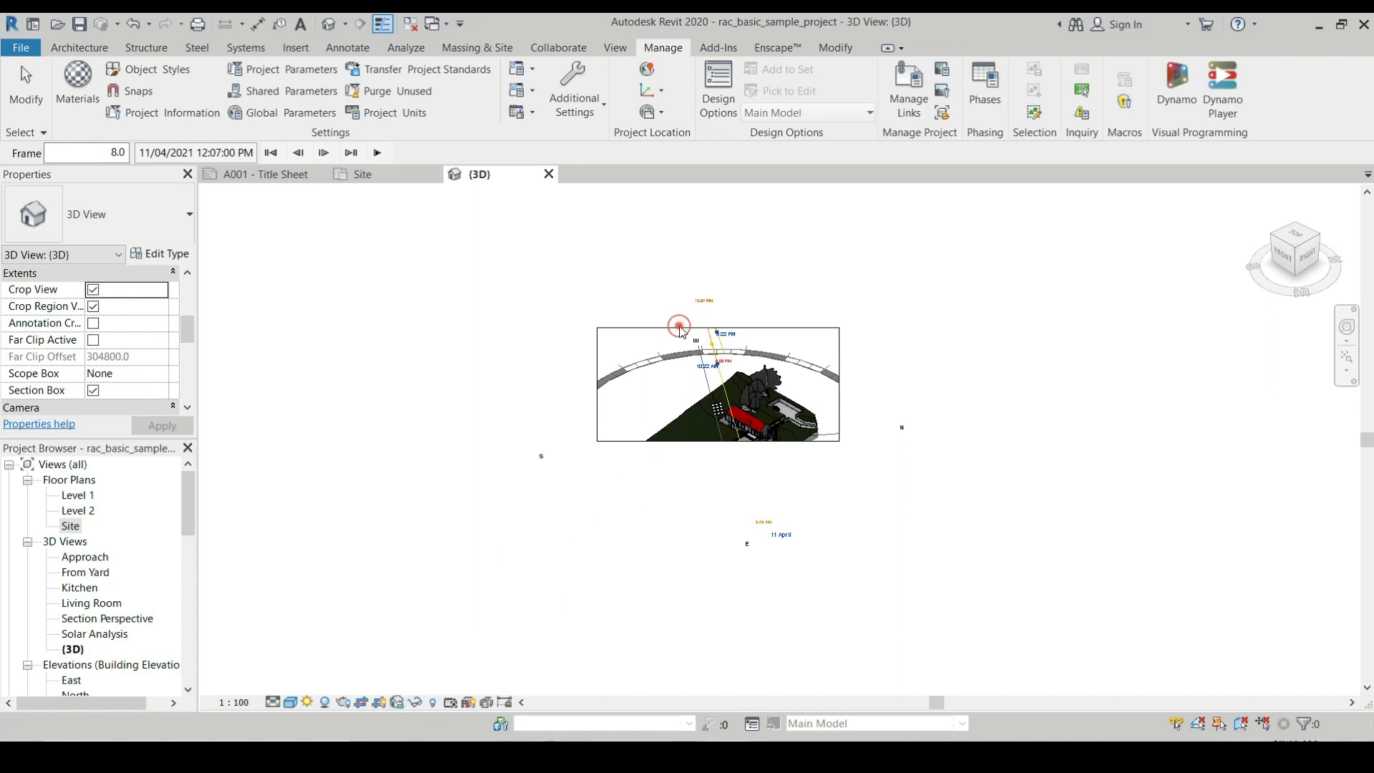
# Turn off Crop Region Visible and Crop View for the 3D view
pyautogui.click(681, 332)
pyautogui.click(93, 306)
pyautogui.click(92, 289)
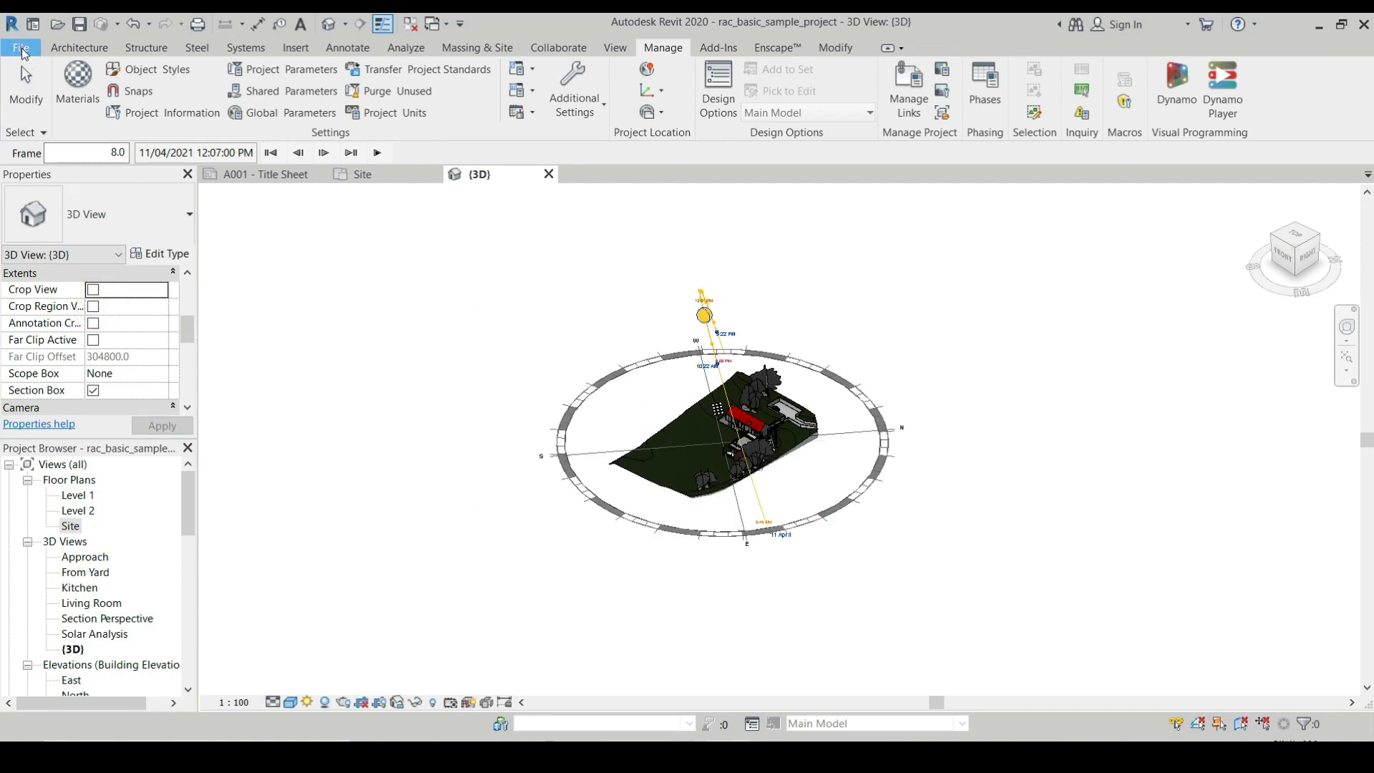
# Start a Solar Study animation export of the 3D view, accepting all frames at 15 frames/sec, Consistent Colors and 1920 by 1230 dimensions
pyautogui.click(22, 48)
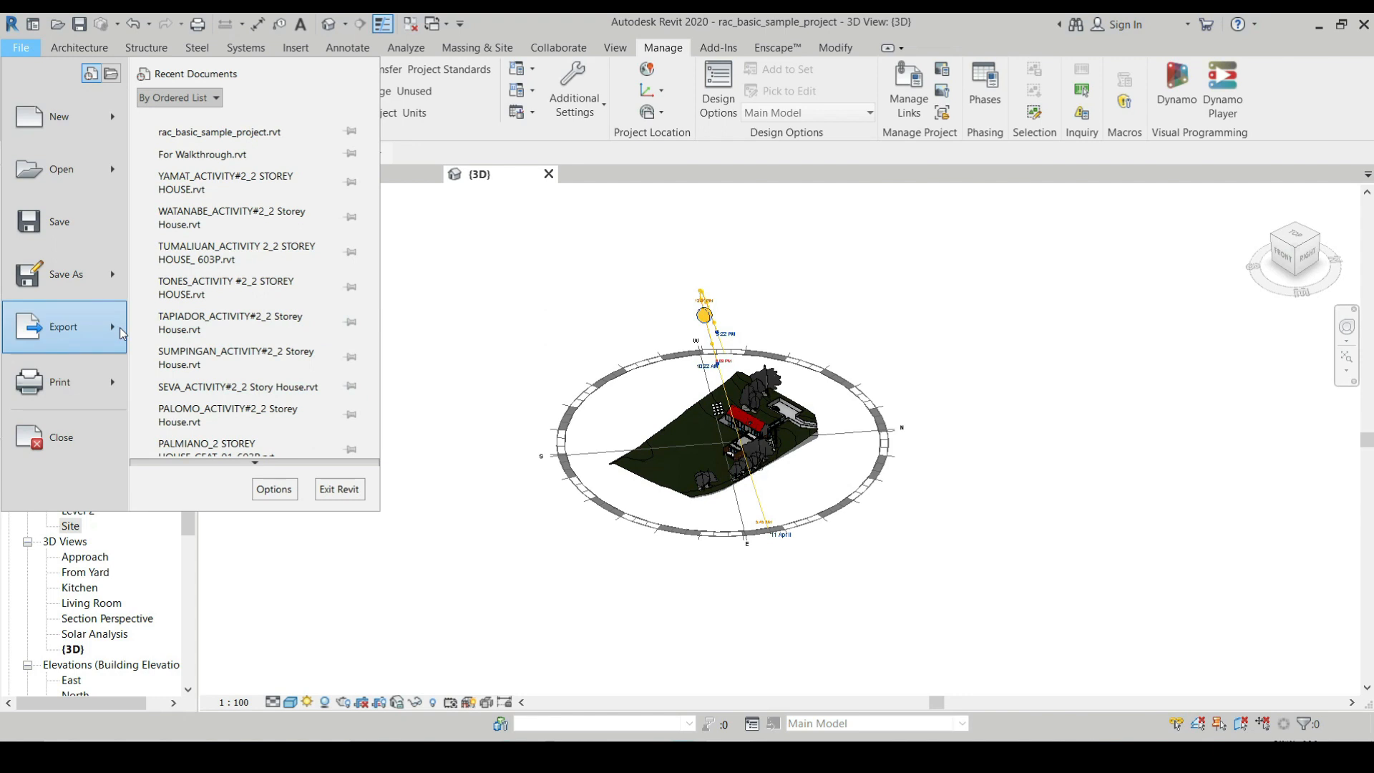
pyautogui.moveTo(122, 333)
pyautogui.moveTo(249, 459)
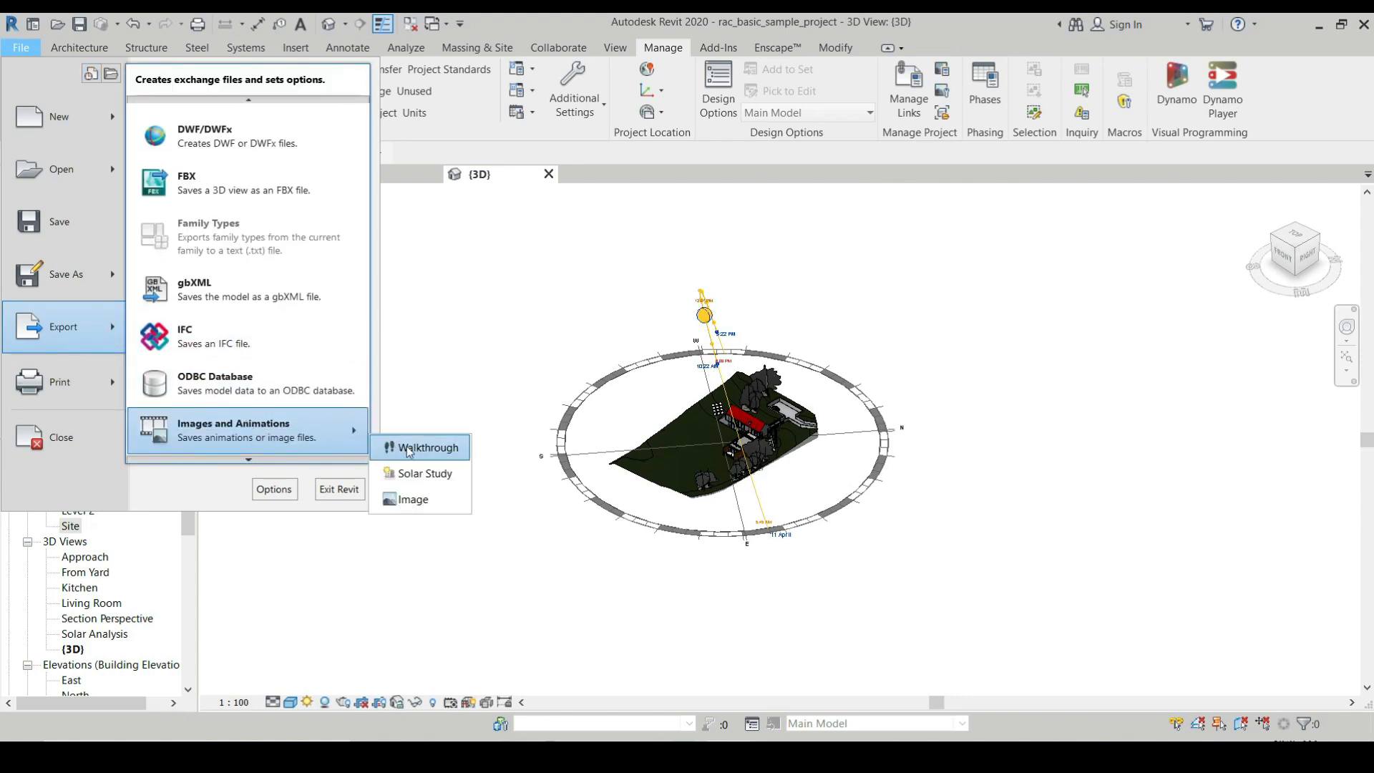
pyautogui.click(428, 473)
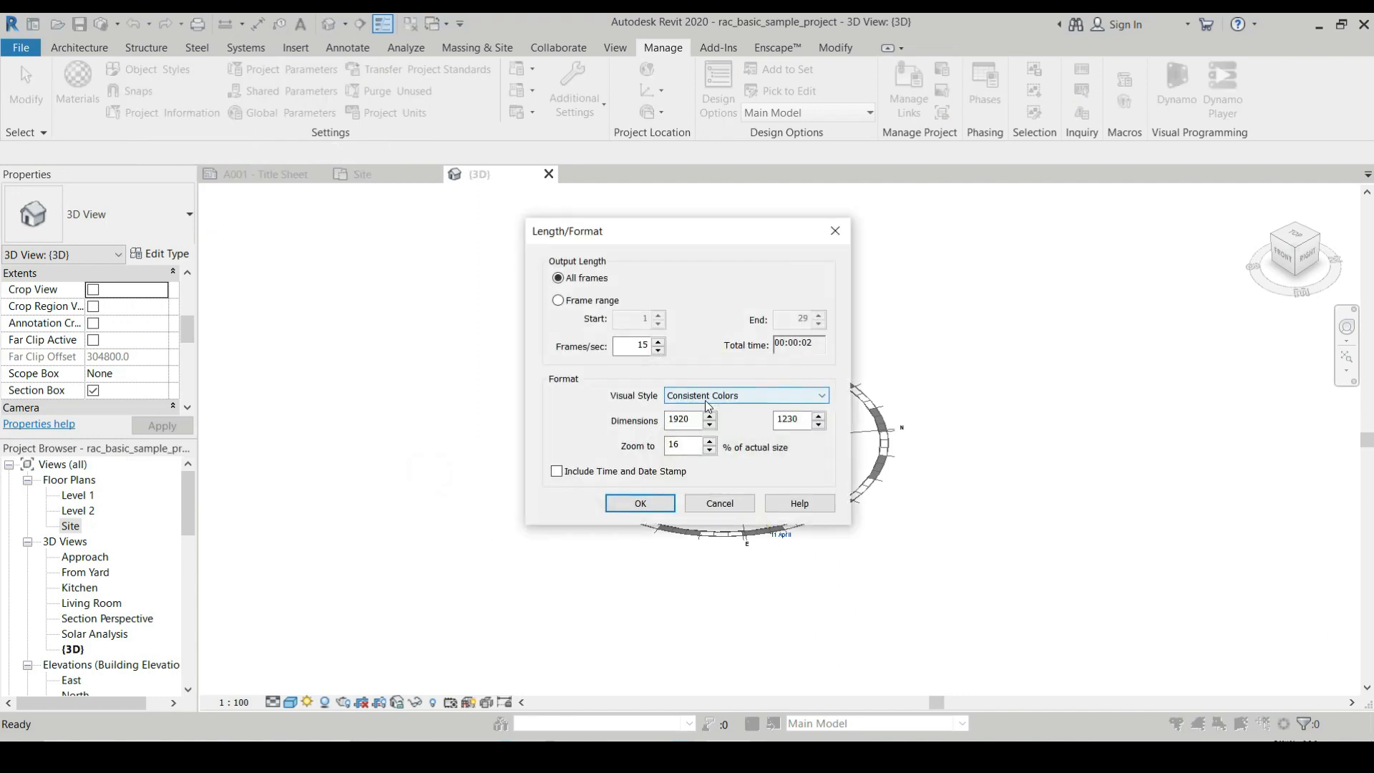
pyautogui.moveTo(592, 240); pyautogui.dragTo(514, 227)
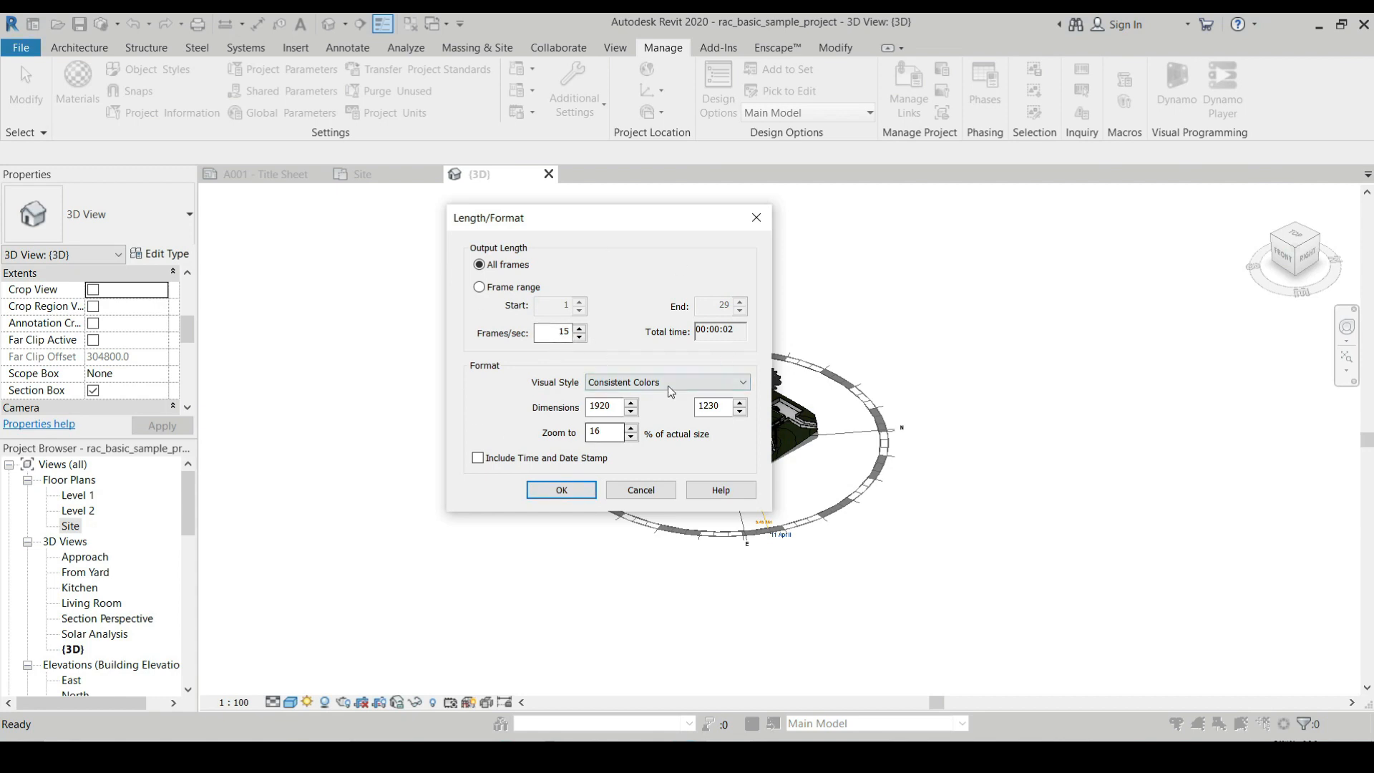
pyautogui.click(562, 490)
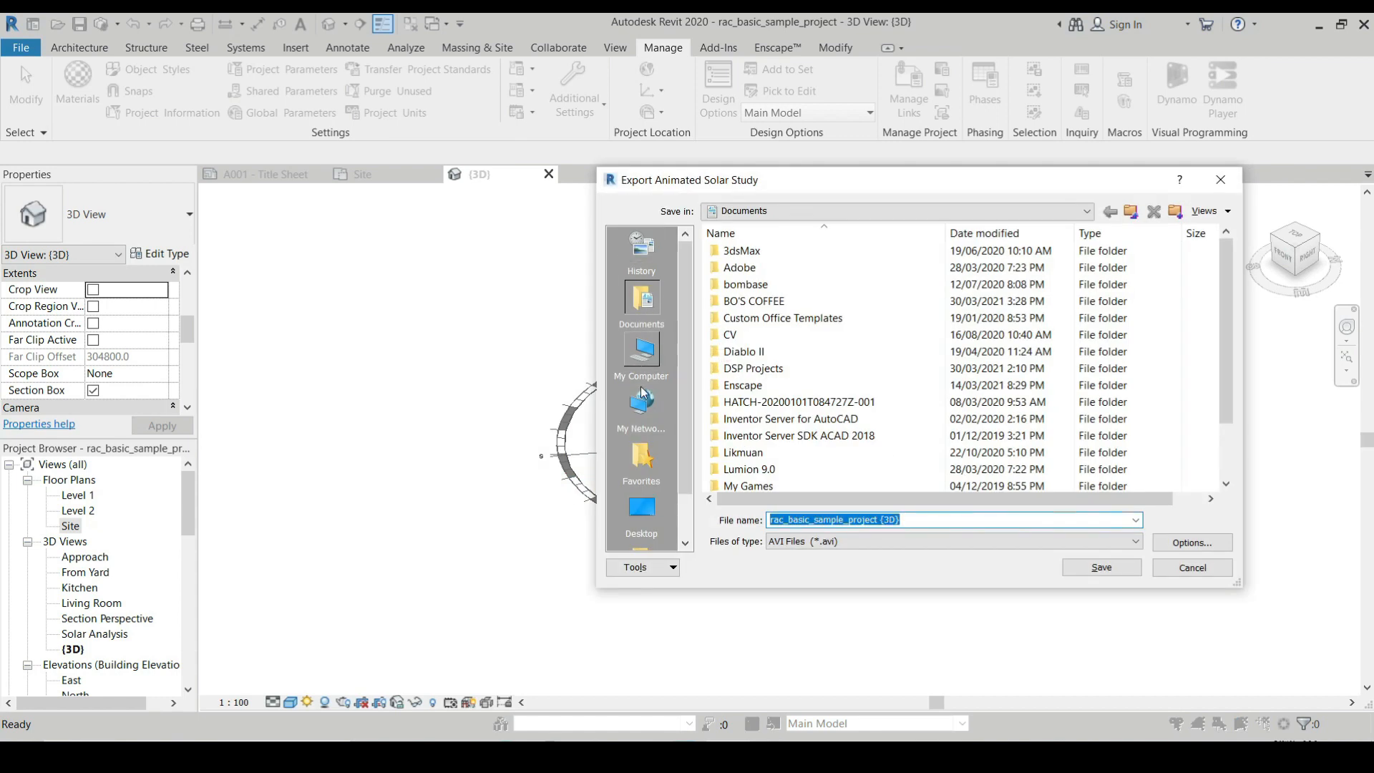
# Save the animation to the Desktop as an AVI file named Solar Study, using Full Frames (Uncompressed) compression
pyautogui.click(652, 526)
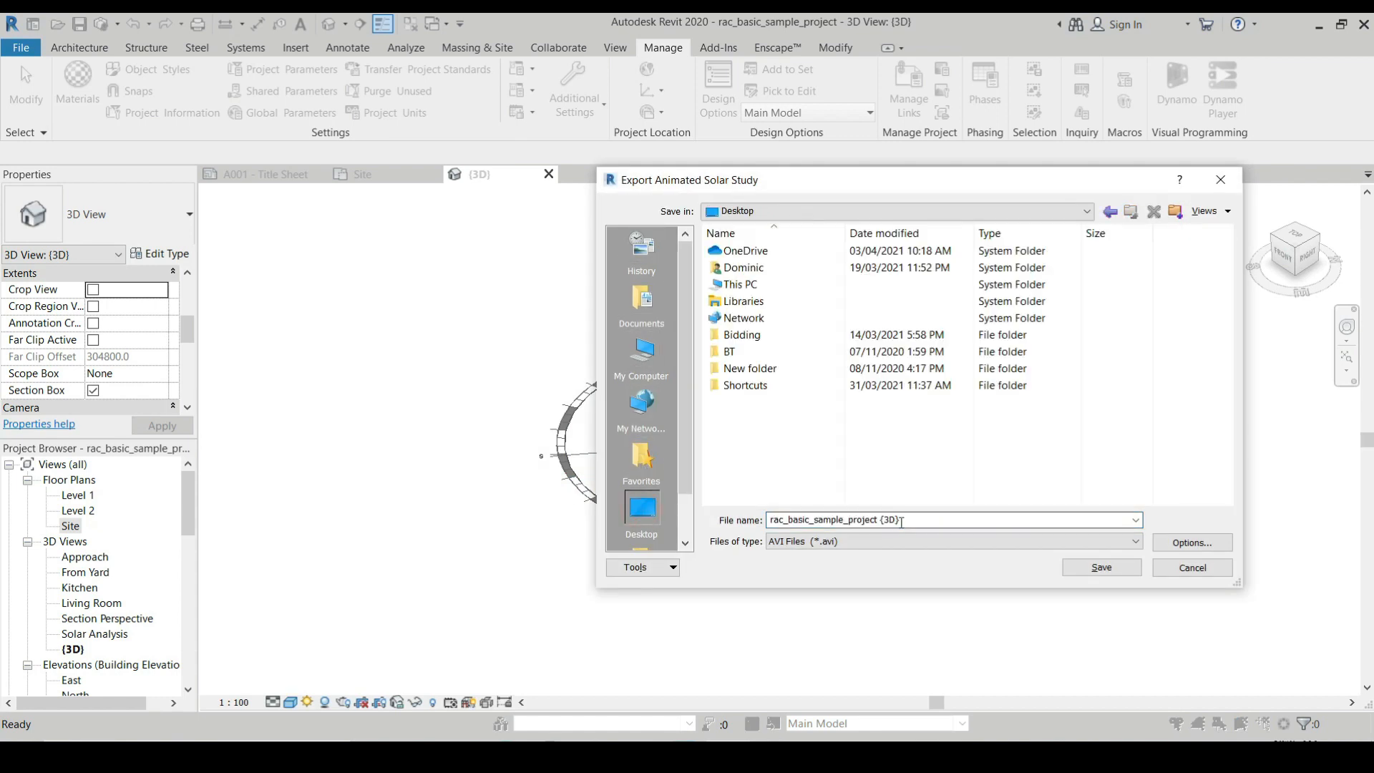
pyautogui.write('Sool')
pyautogui.click(1101, 567)
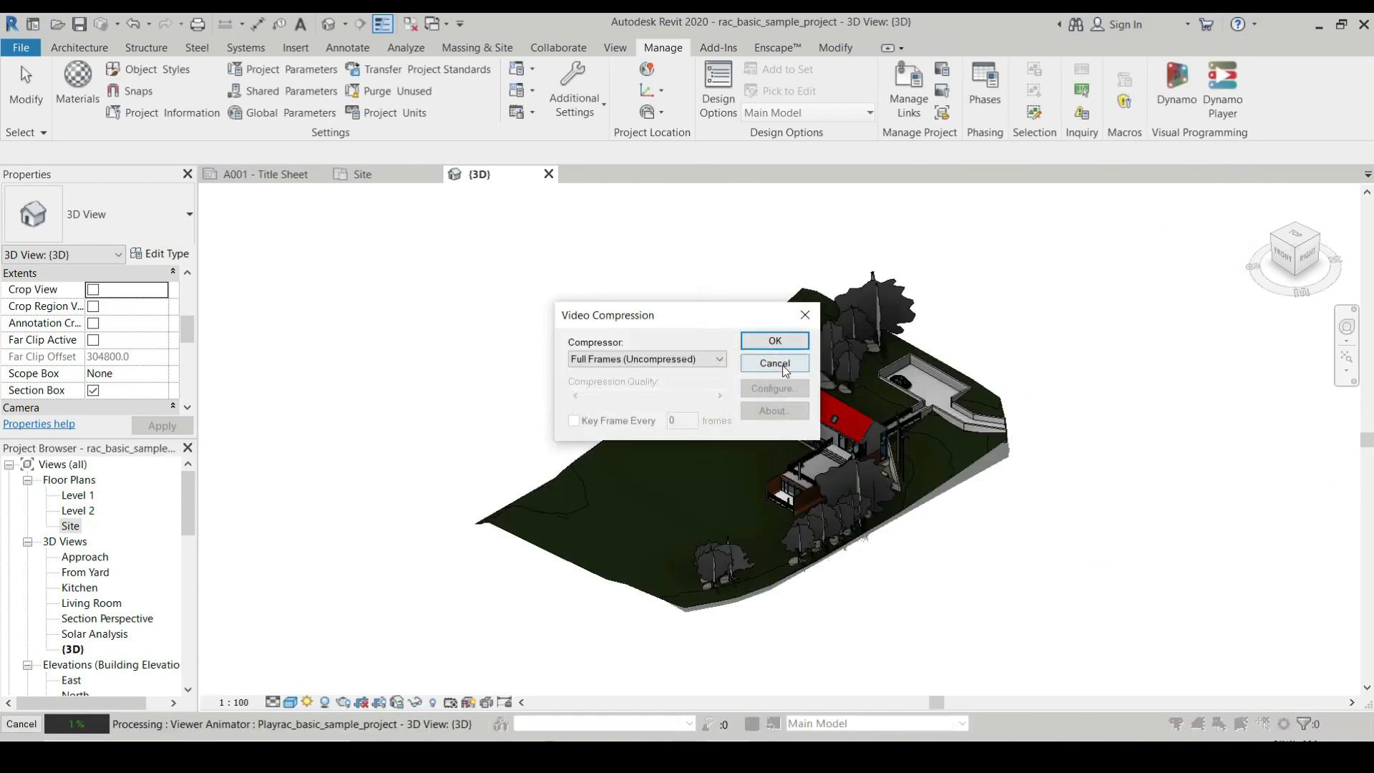
pyautogui.click(774, 342)
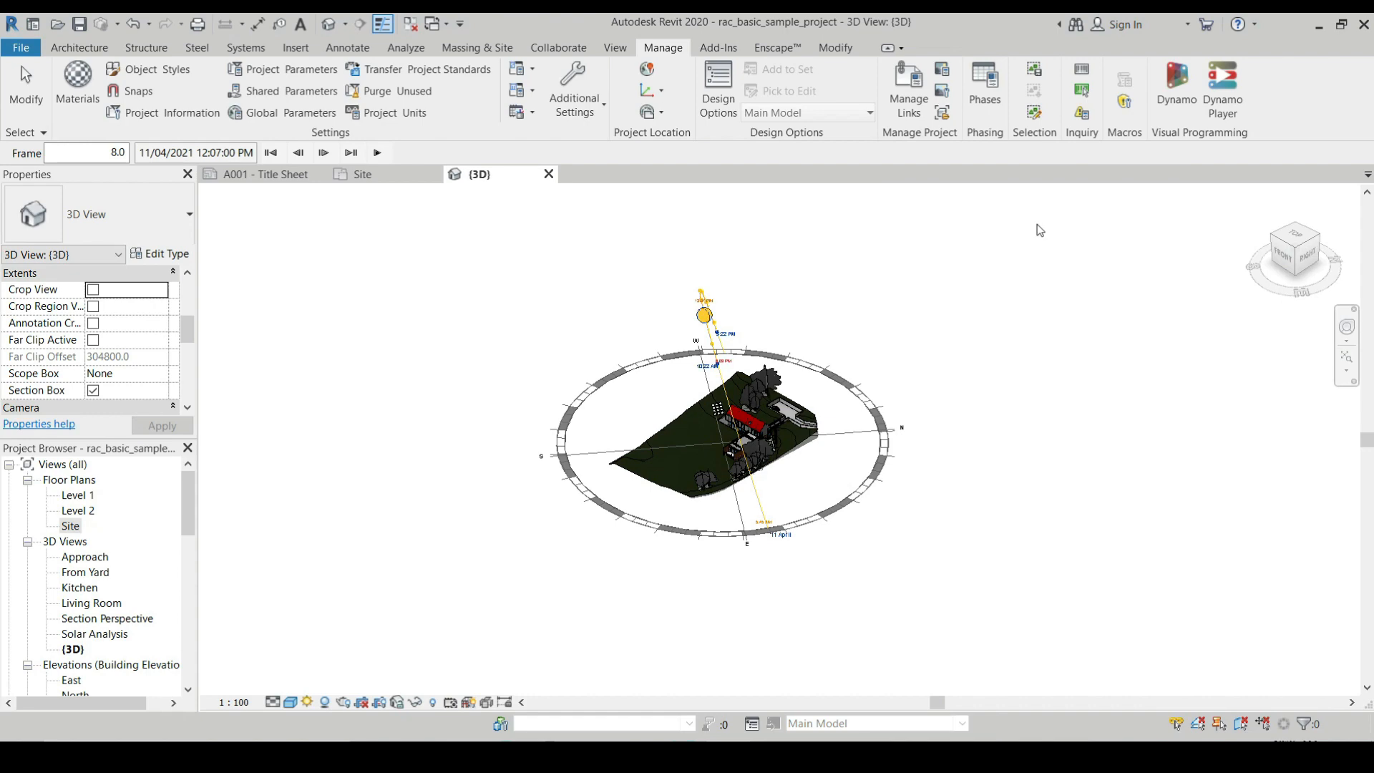
# Minimize Revit, open the exported Solar Study video from the desktop, replay it and close the video player
pyautogui.click(1319, 26)
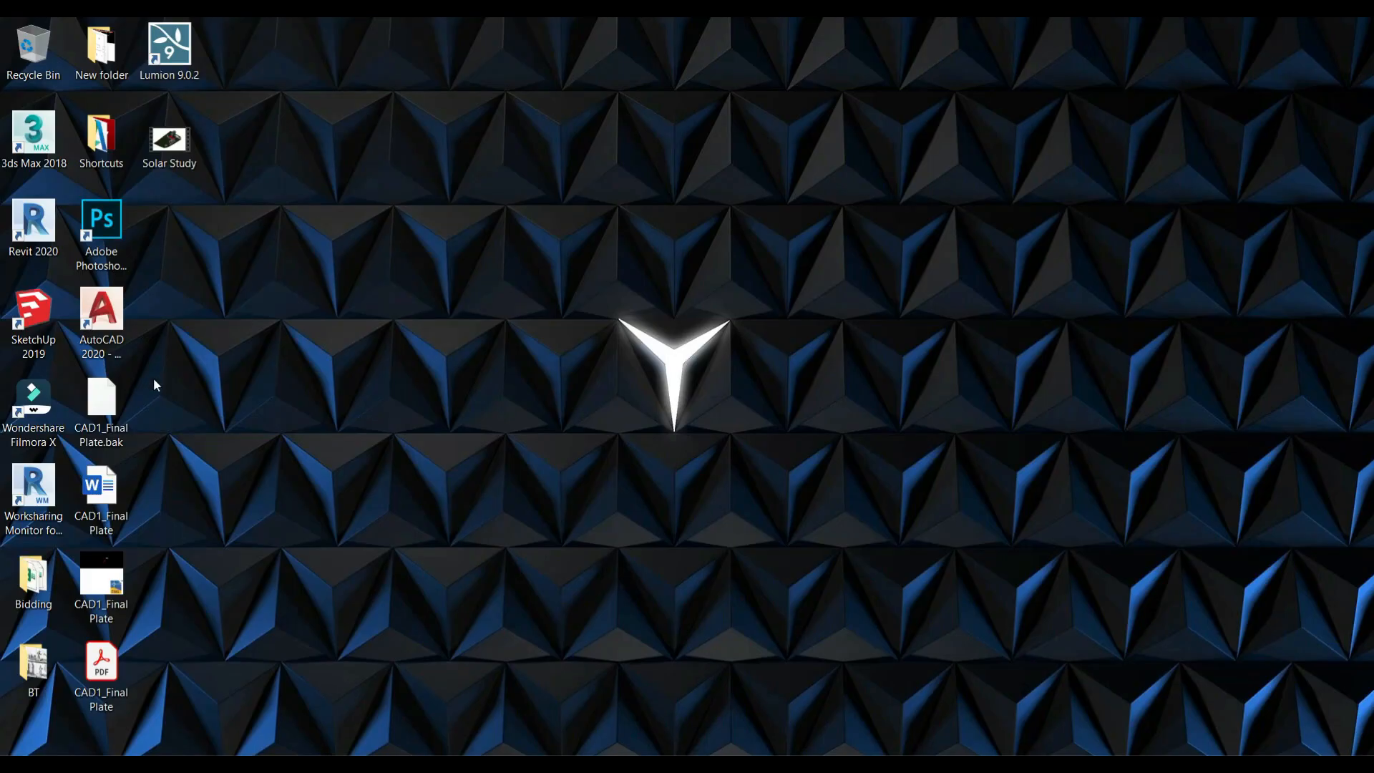
pyautogui.doubleClick(171, 143)
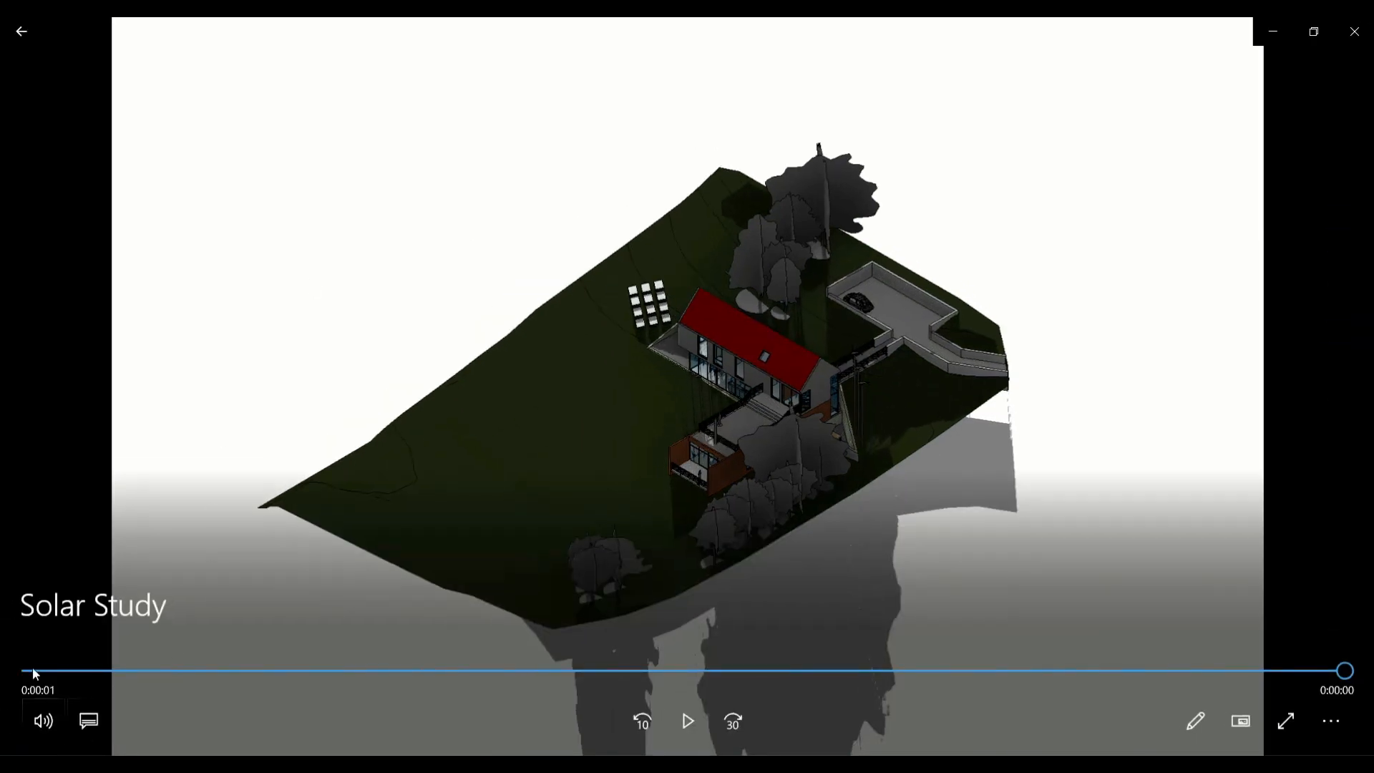
pyautogui.click(689, 719)
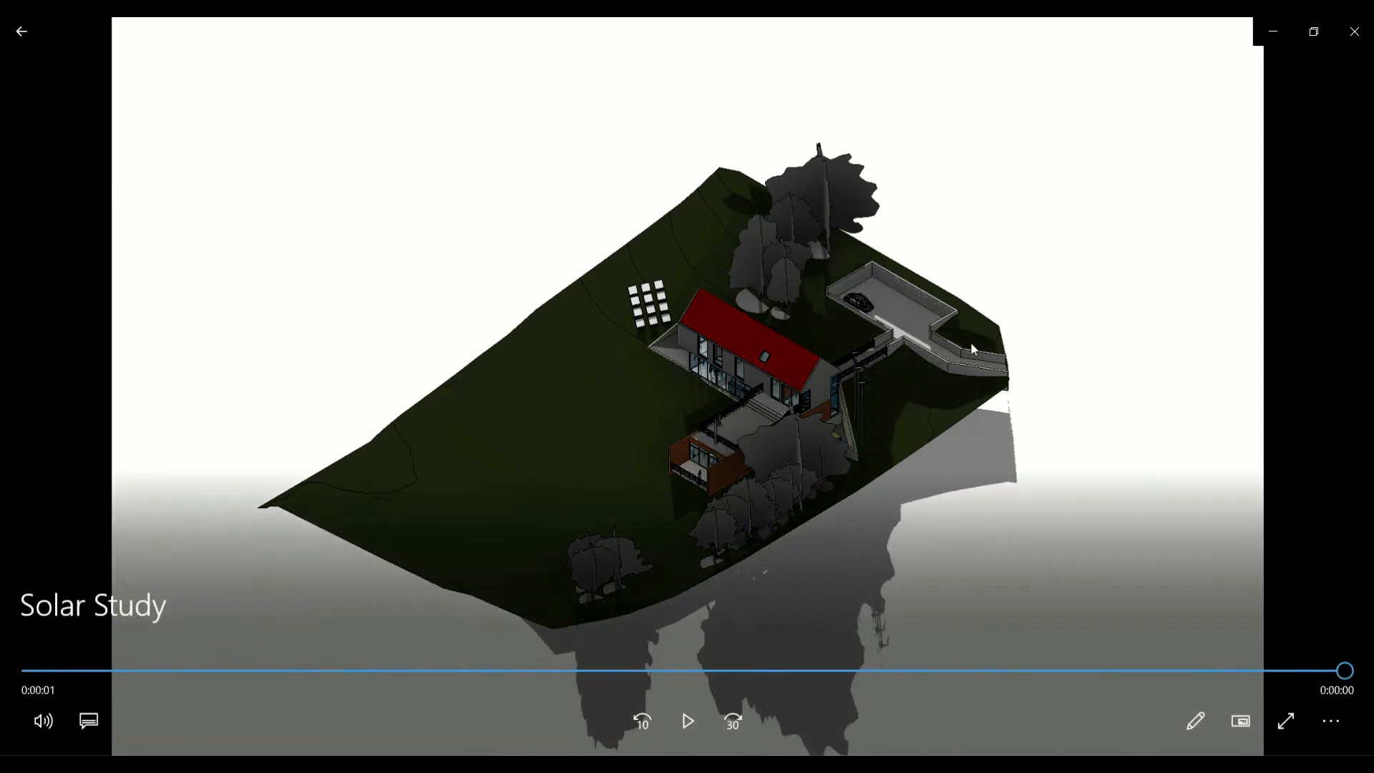
pyautogui.click(1368, 41)
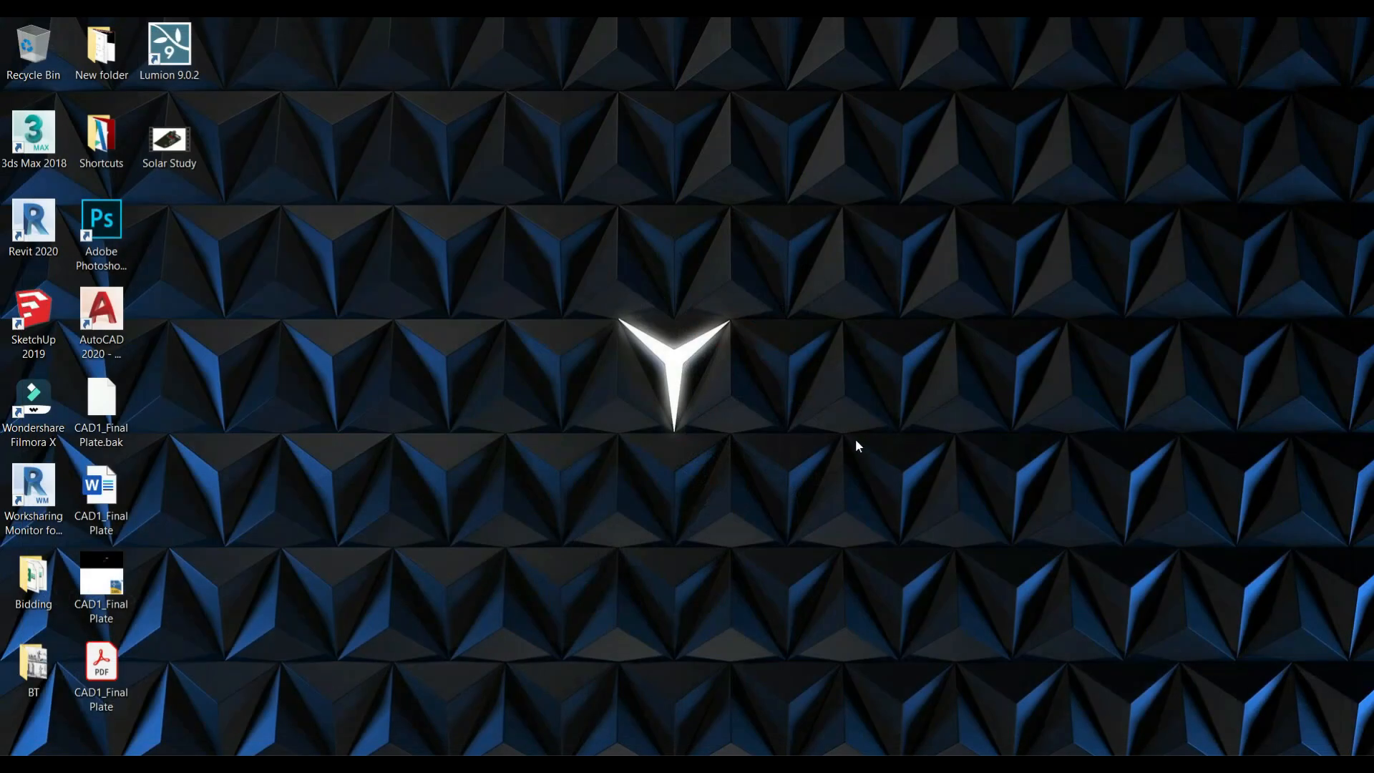